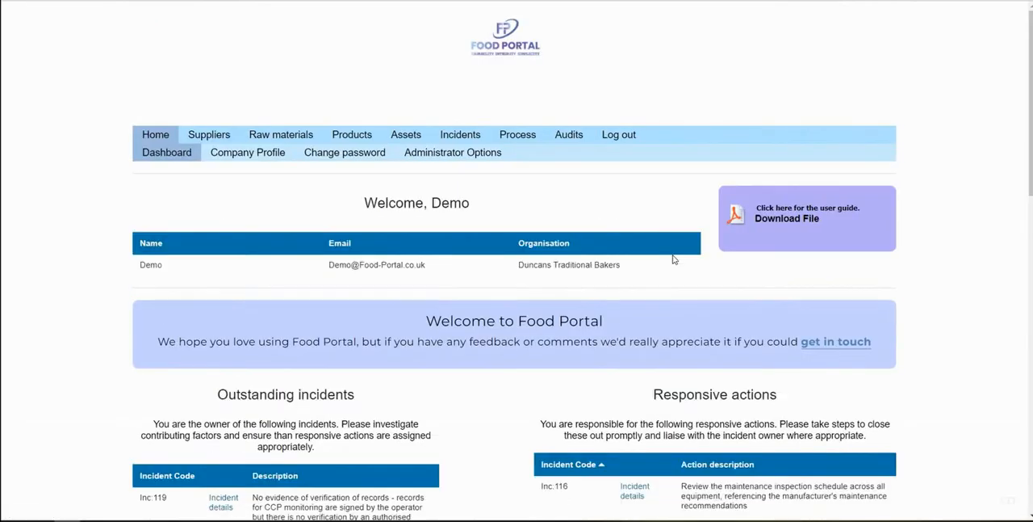
Review the dashboard's outstanding incidents, responsive actions and audit schedule
scroll(866, 331, "down", 1)
scroll(866, 331, "down", 3)
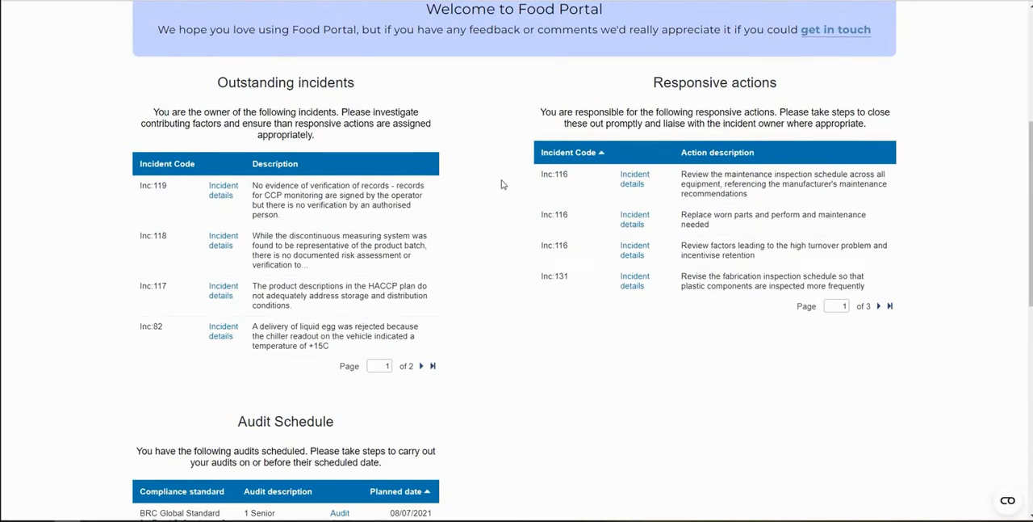
scroll(501, 184, "down", 3)
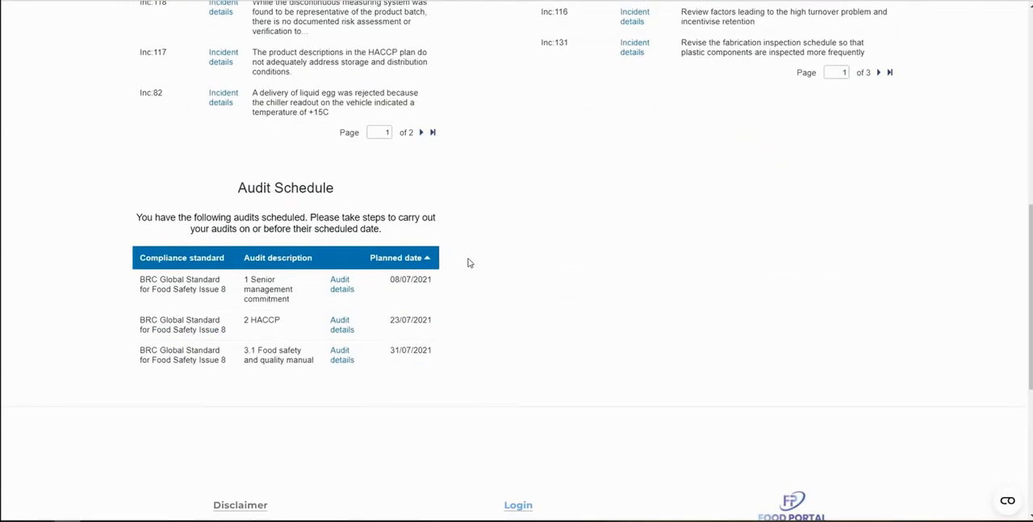
scroll(494, 283, "up", 7)
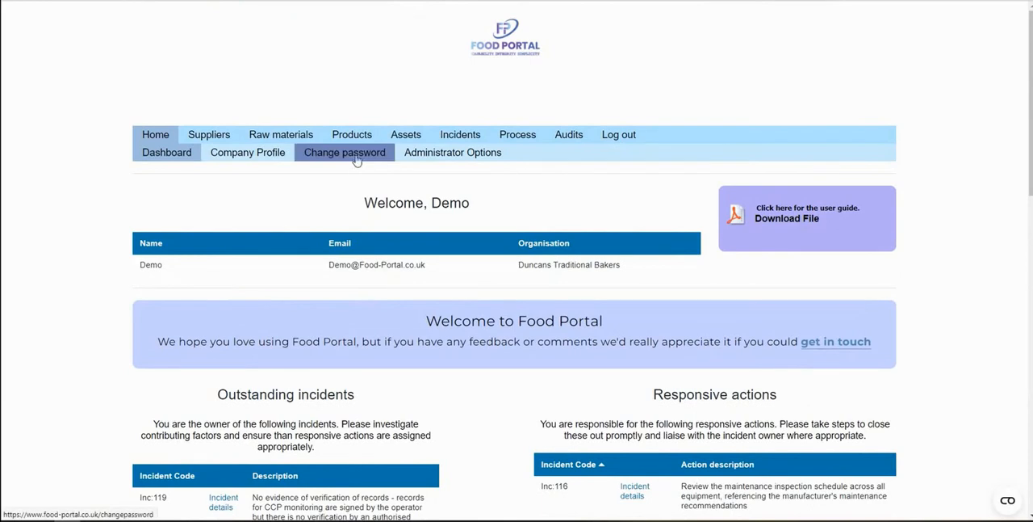
Open the company profile and review its address, approval parameters and contact details
left_click(247, 160)
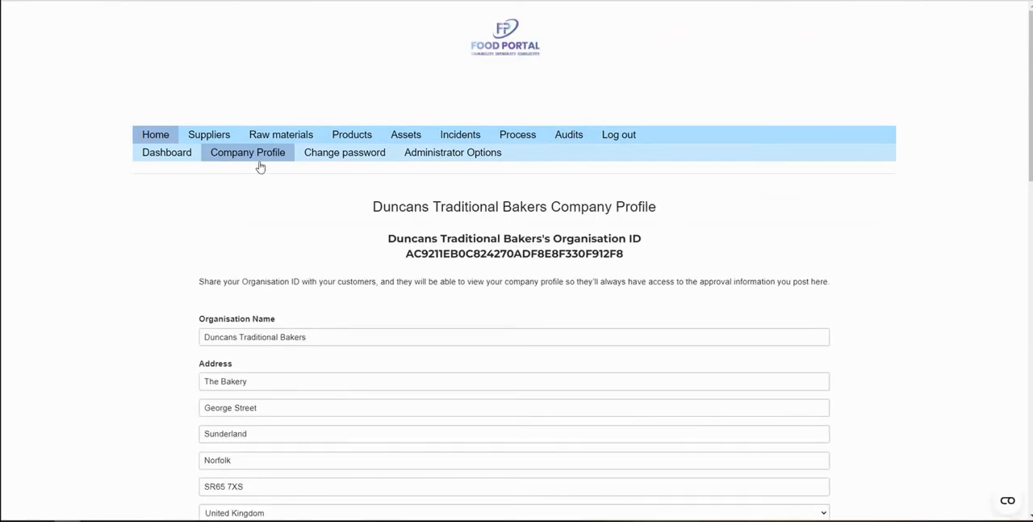
scroll(872, 288, "down", 3)
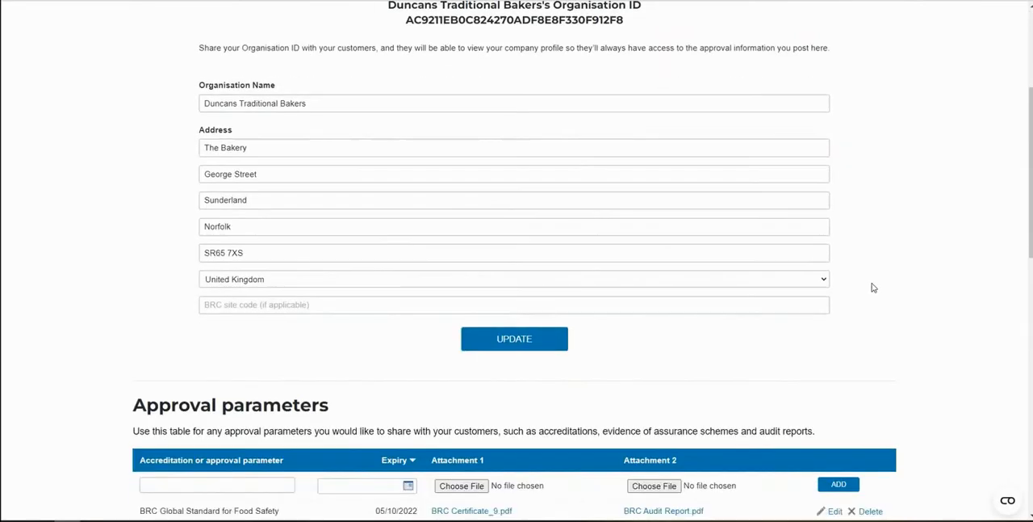
scroll(923, 288, "down", 3)
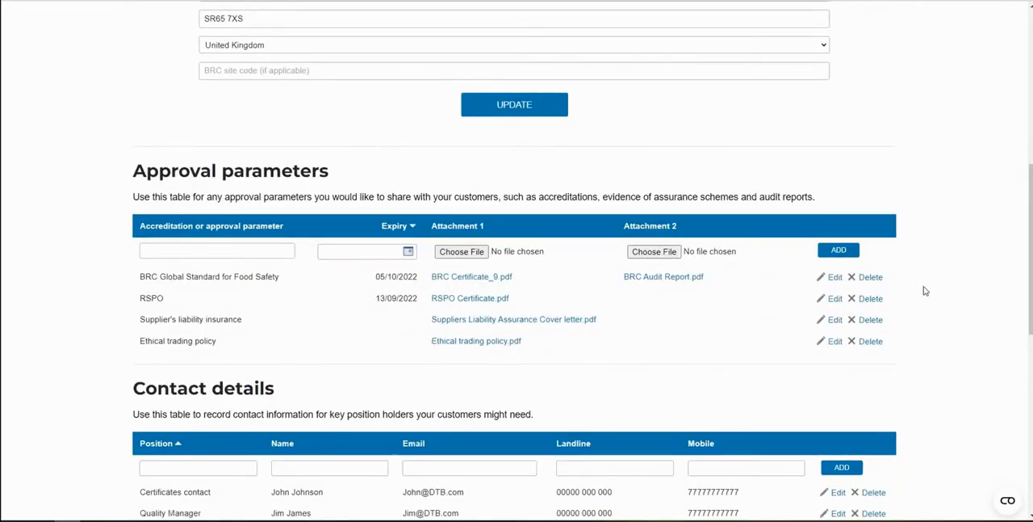
scroll(936, 299, "down", 1)
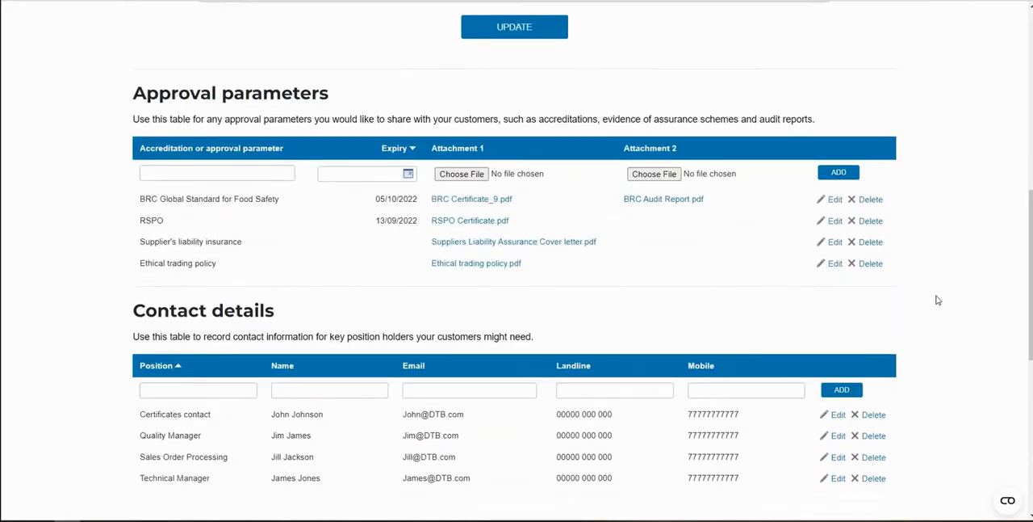
scroll(936, 300, "up", 7)
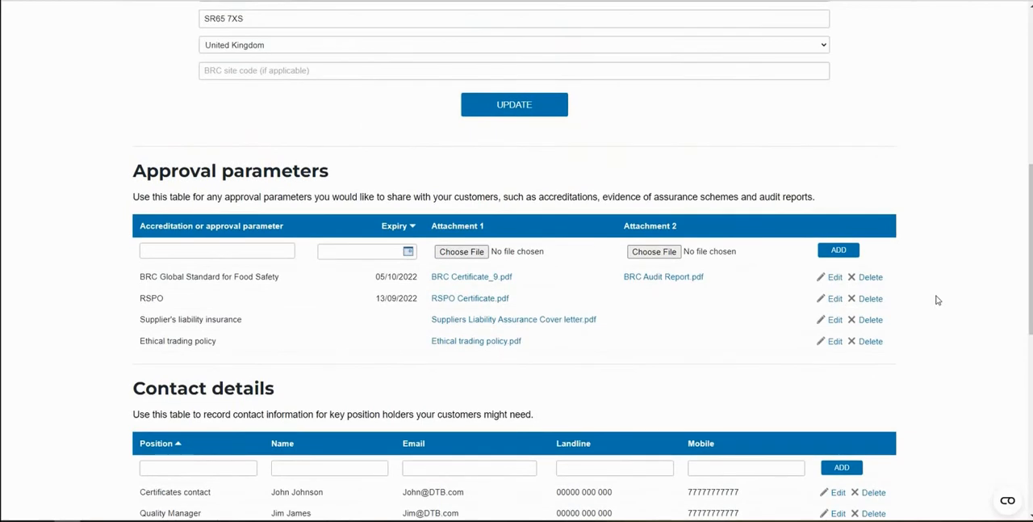
Copy the company's Organisation ID and submit it in the public Supplier Directory to access the supplier's details
left_click_drag(638, 253, 400, 258)
key("ctrl+c")
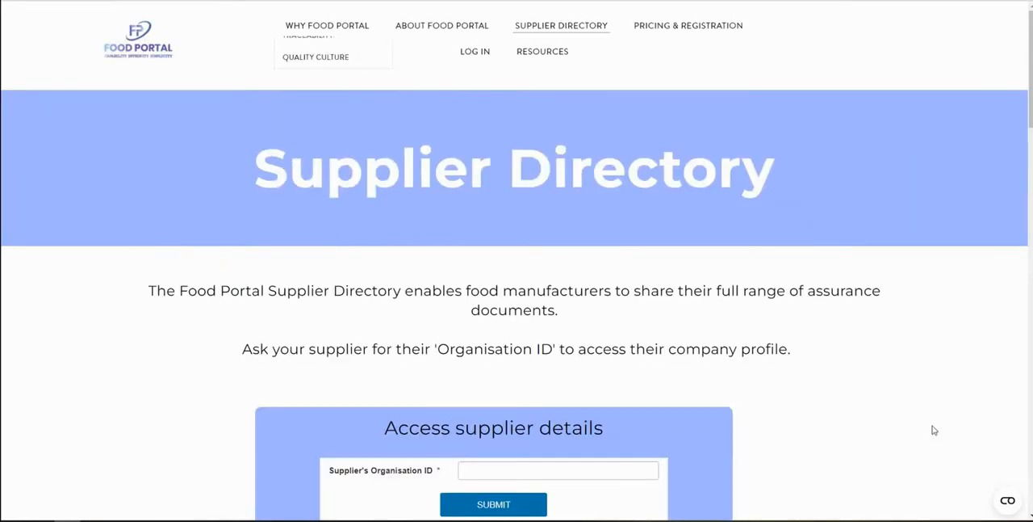
scroll(927, 411, "down", 1)
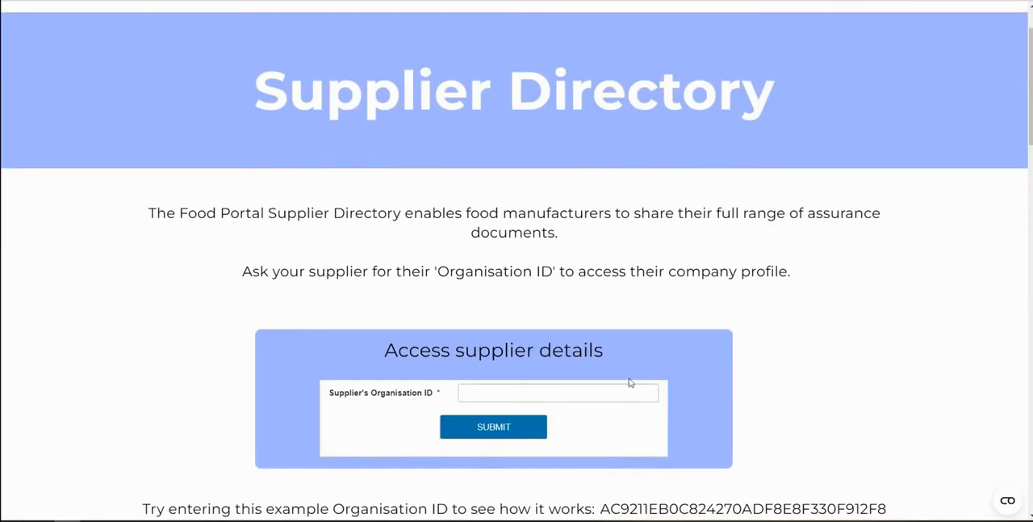
left_click(623, 389)
key("ctrl+v")
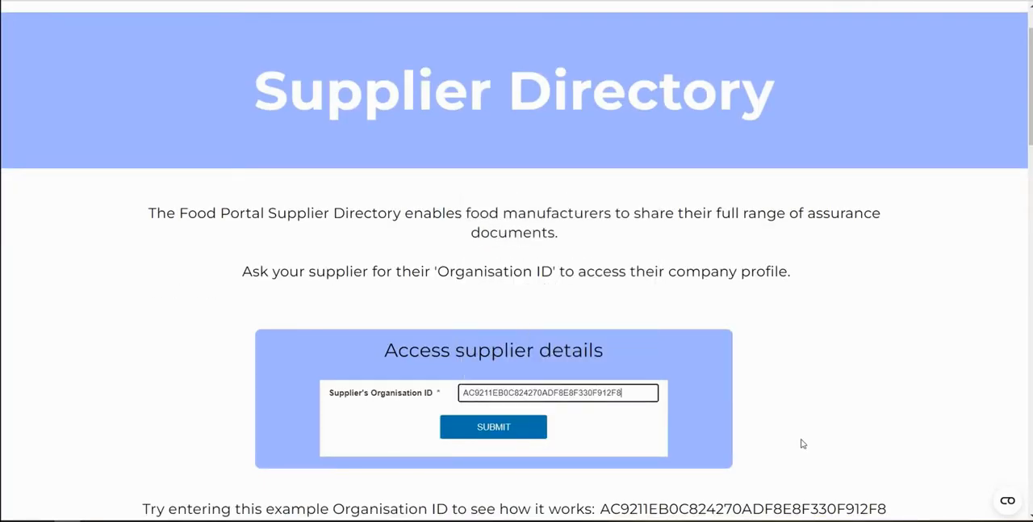
left_click(494, 427)
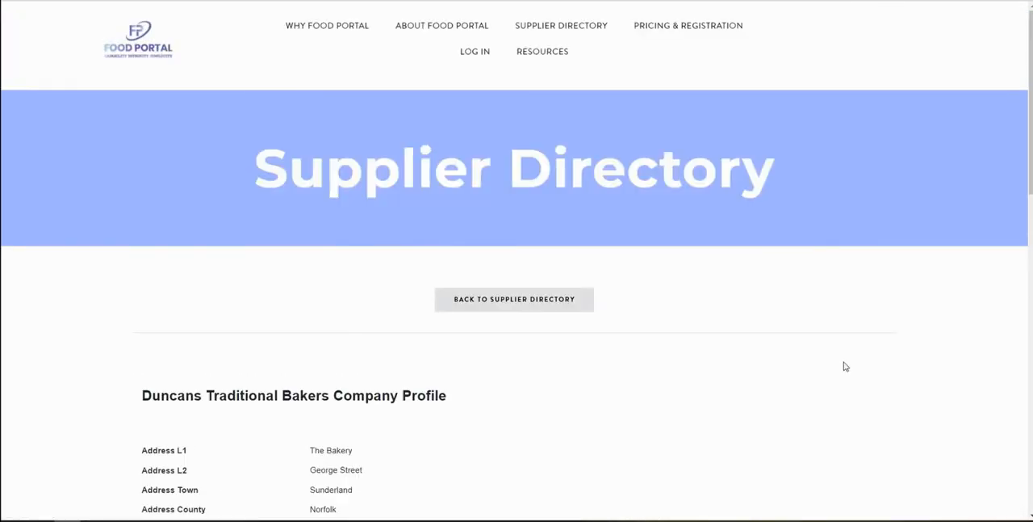
Review the approval parameters and contact details on the public company profile, and return to the account's dashboard
scroll(845, 366, "down", 6)
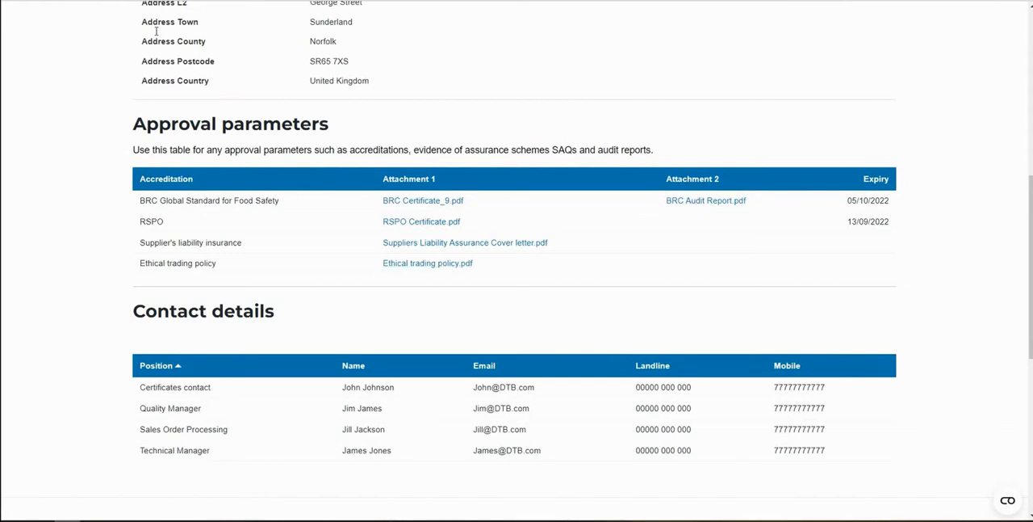
left_click(94, 1)
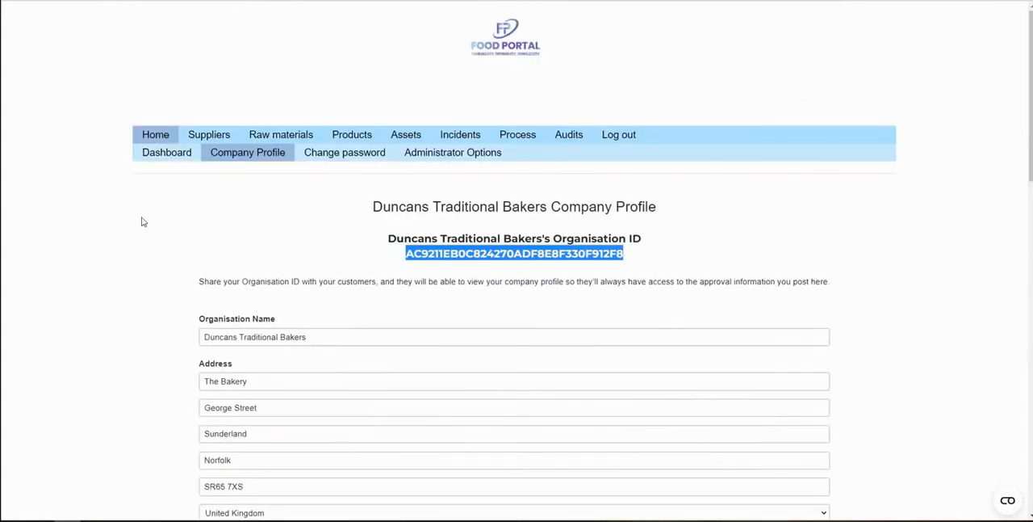
left_click(155, 137)
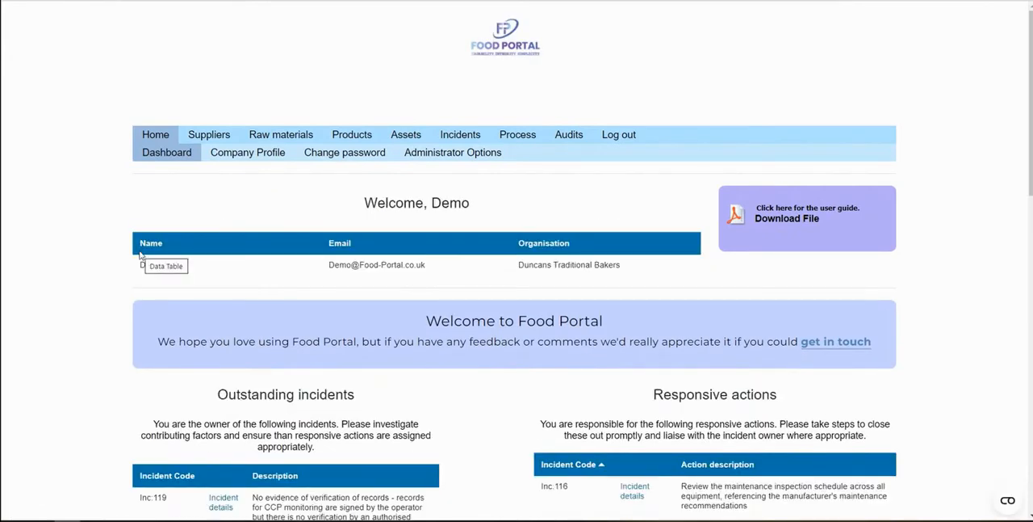
Open the Cracking Powders Ltd record from the suppliers list and review its approval parameters and contact details
left_click(212, 137)
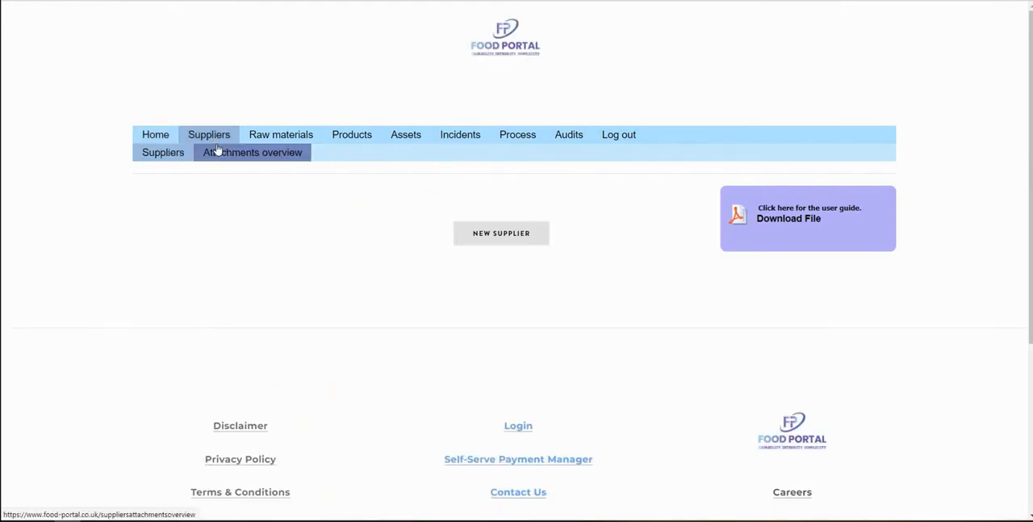
scroll(113, 190, "down", 3)
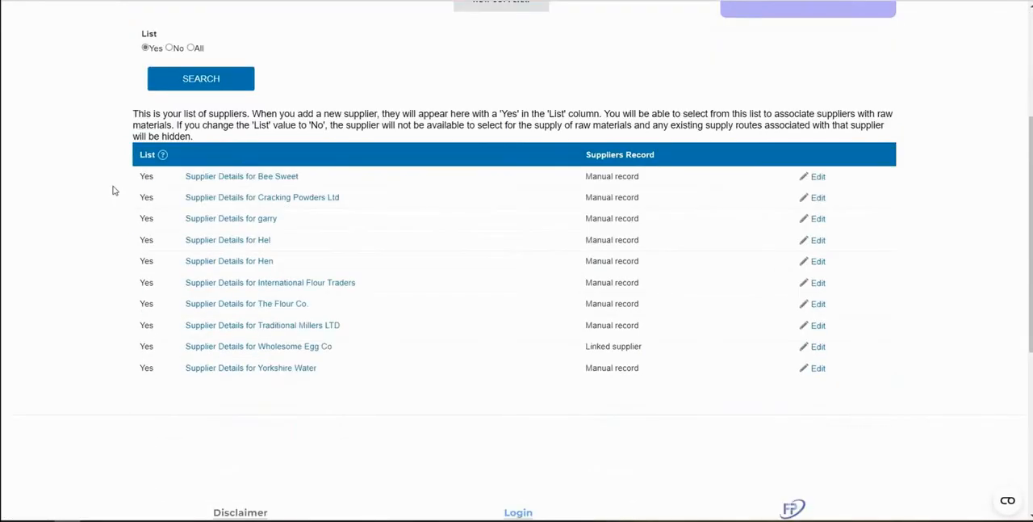
left_click(284, 201)
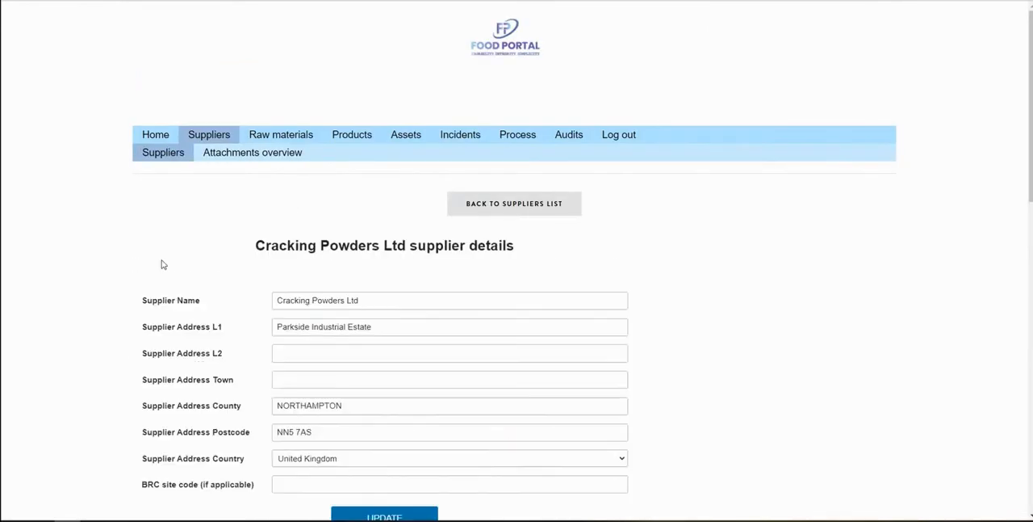
scroll(125, 235, "down", 6)
scroll(119, 237, "up", 2)
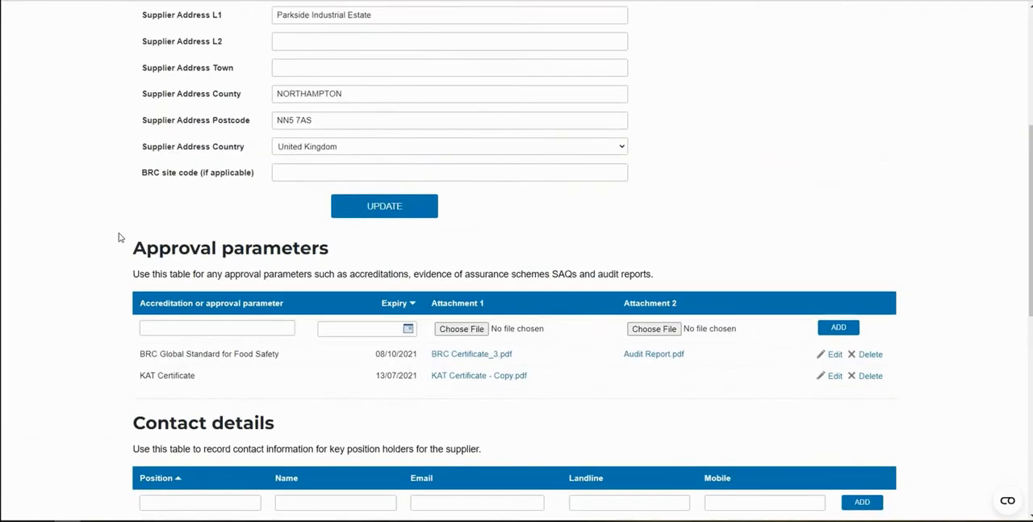
scroll(119, 237, "down", 1)
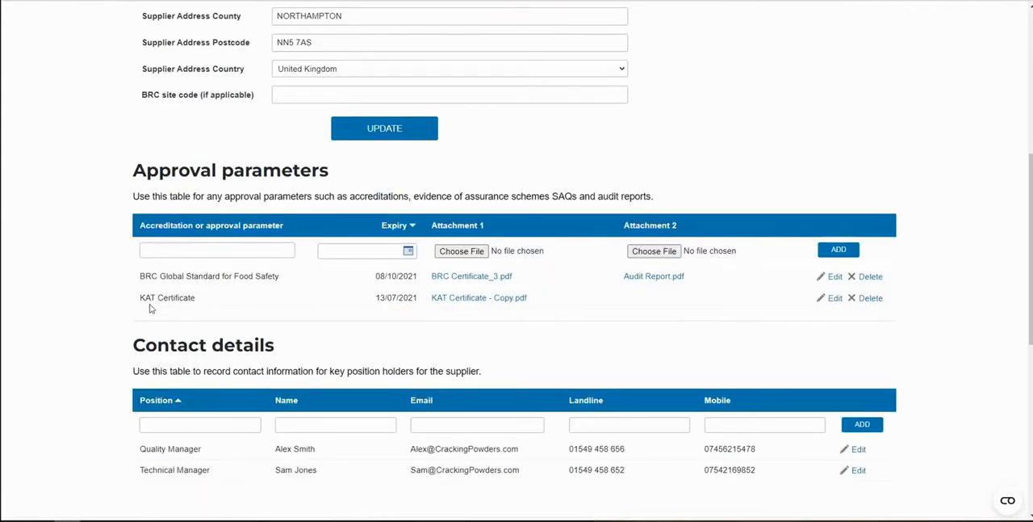
scroll(267, 307, "down", 1)
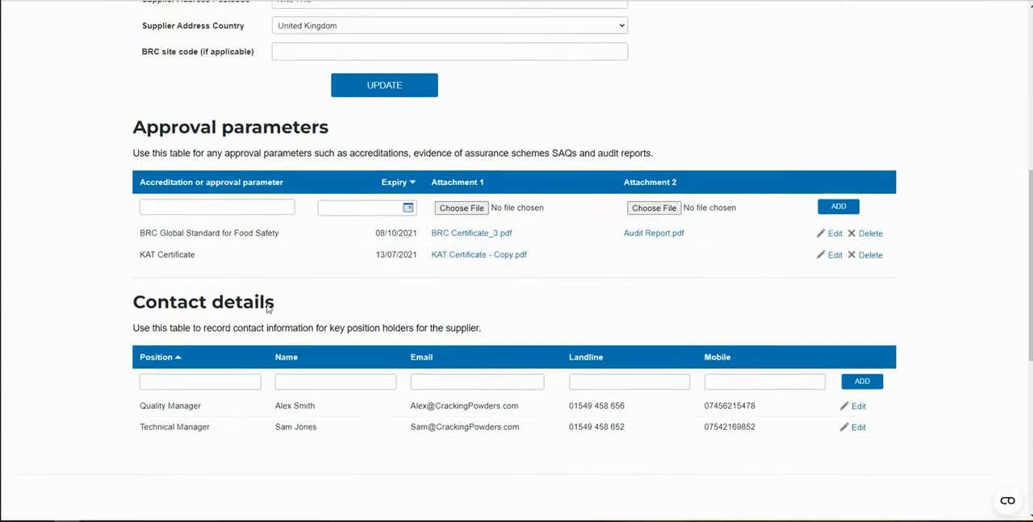
scroll(267, 306, "up", 6)
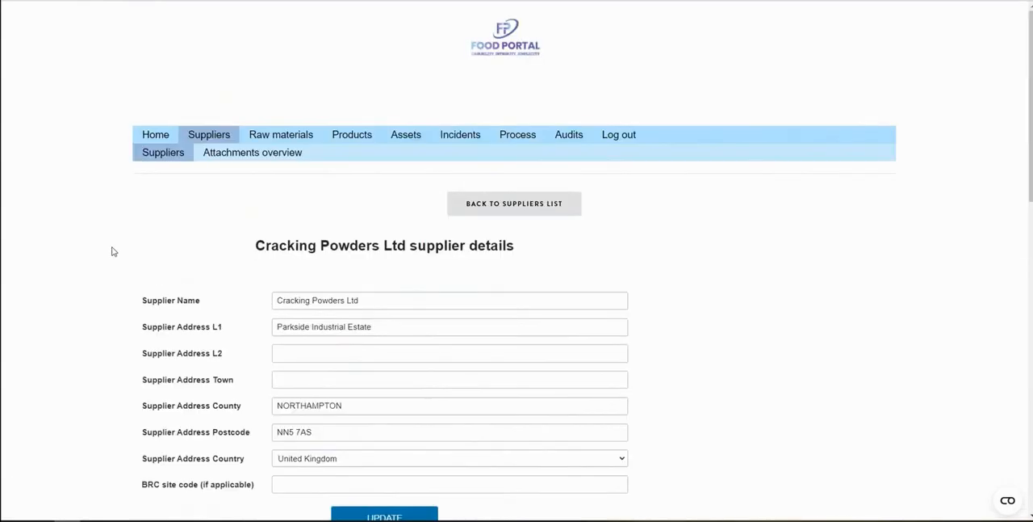
Go back to the suppliers list and examine the company profile of the linked supplier Wholesome Egg Co
left_click(214, 139)
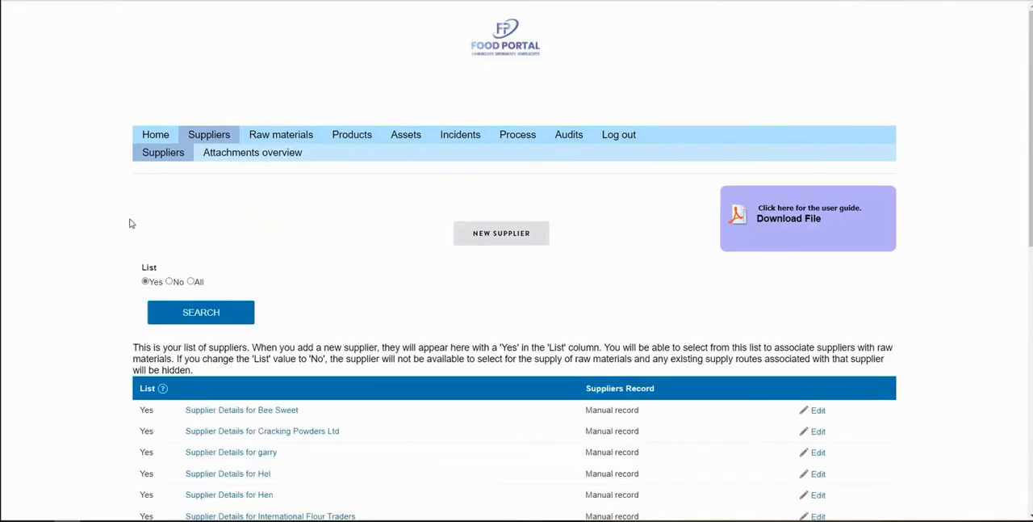
scroll(131, 222, "down", 2)
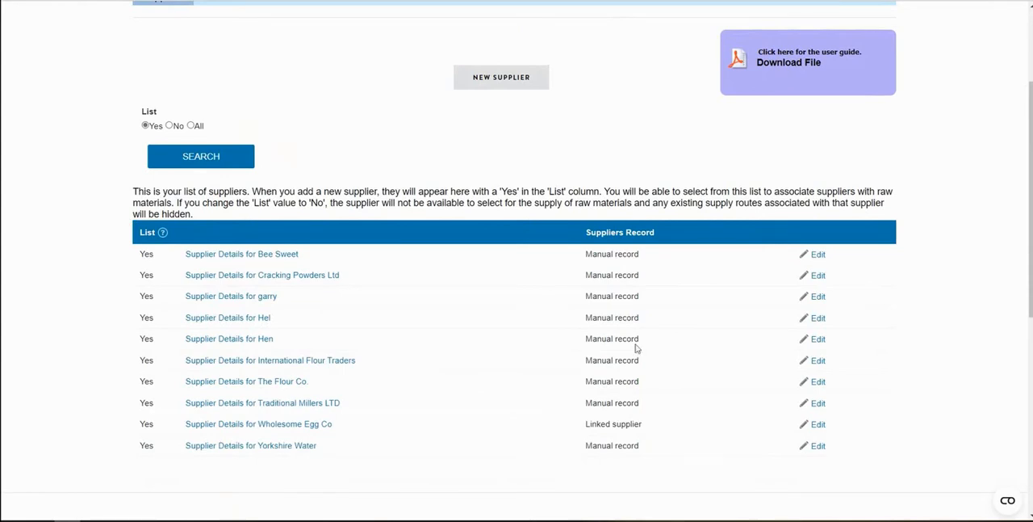
left_click_drag(648, 428, 584, 428)
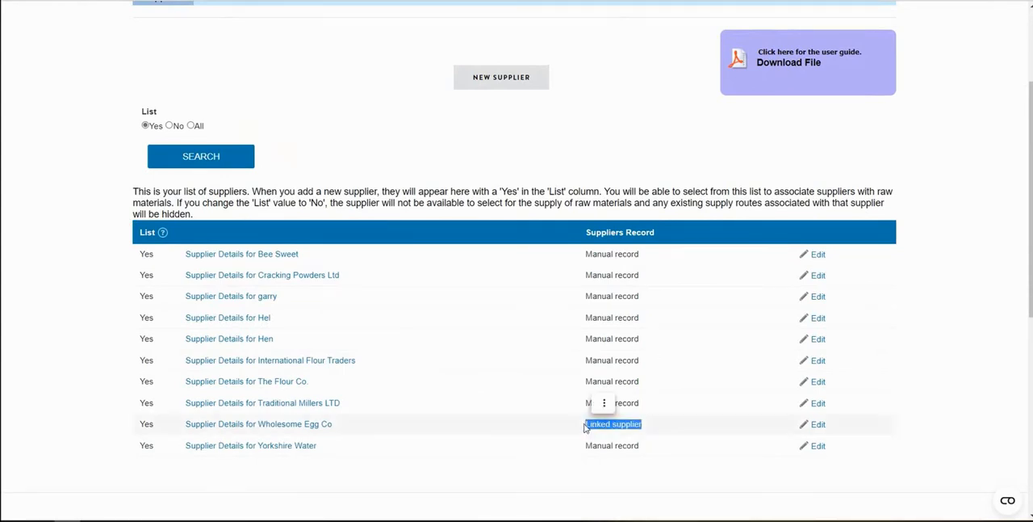
left_click(314, 427)
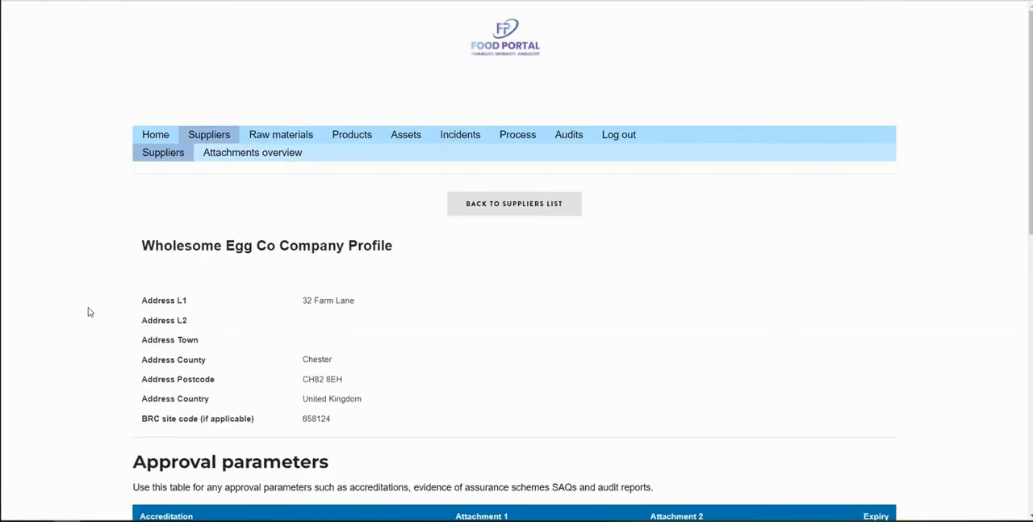
scroll(93, 315, "down", 3)
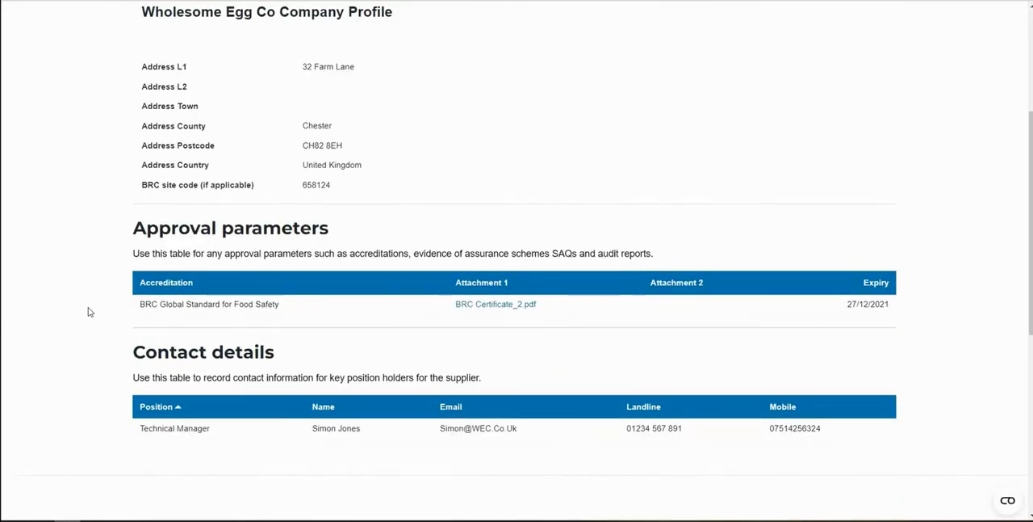
scroll(90, 312, "up", 2)
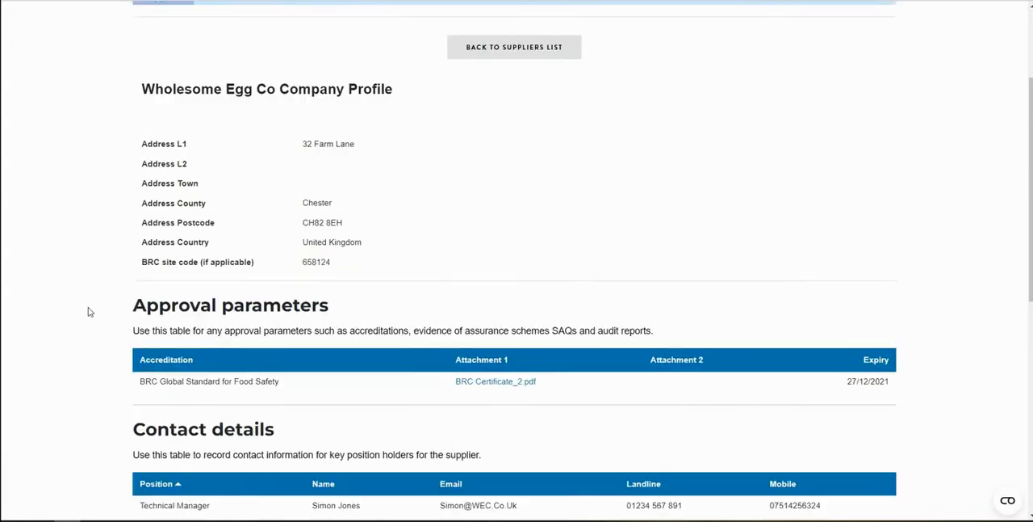
scroll(90, 311, "up", 1)
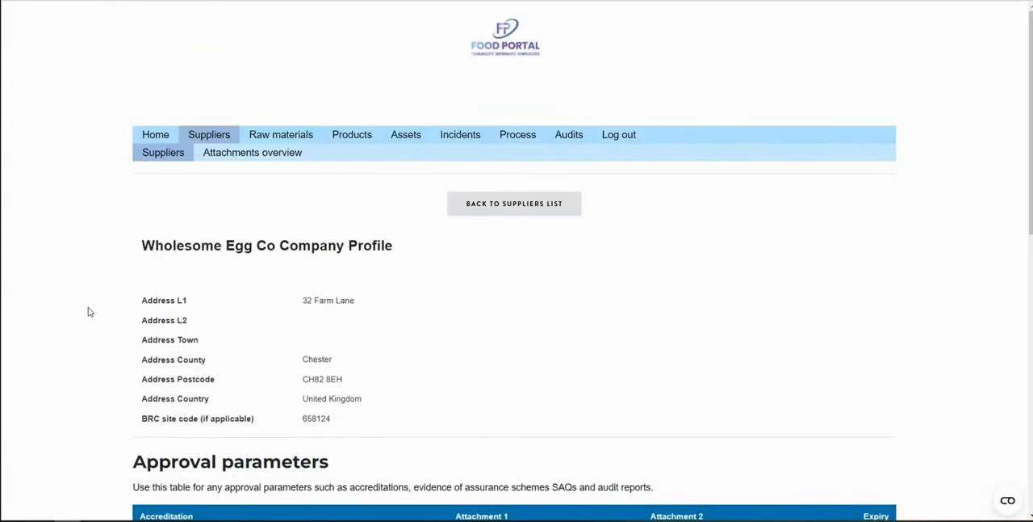
Open the supplier attachments overview and sort the manual-entry suppliers' attachments by expiry date, latest first
left_click(251, 159)
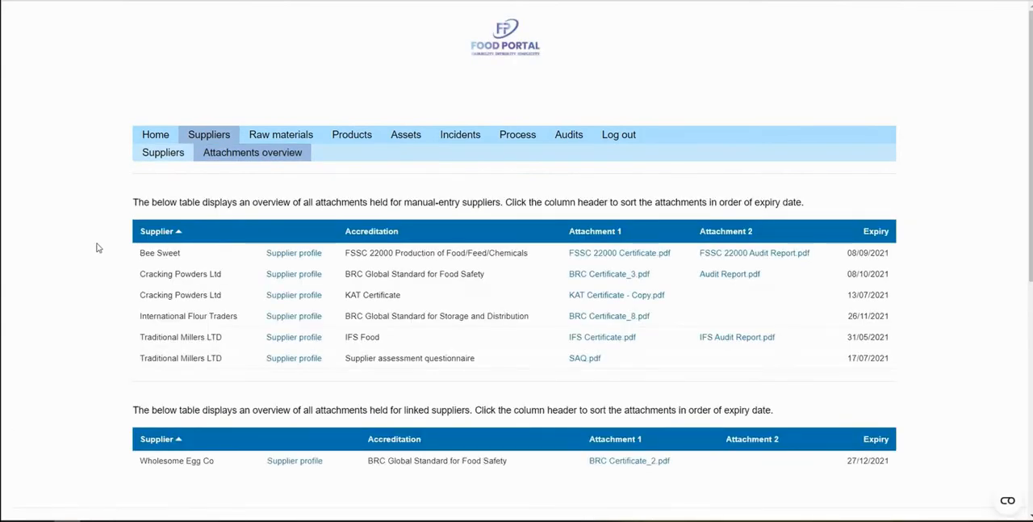
left_click(880, 232)
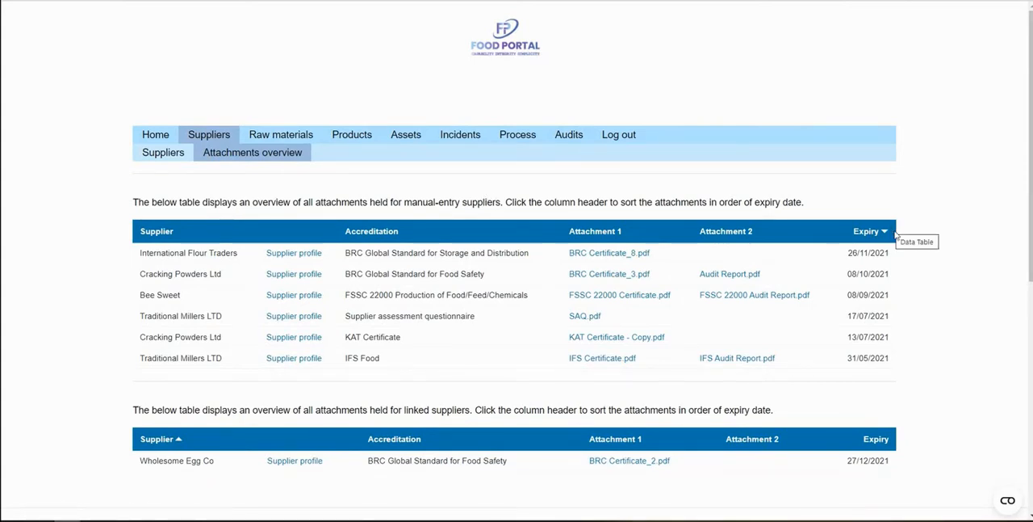
Review the list of raw materials and open their risk assessments with the supply routes
left_click(292, 139)
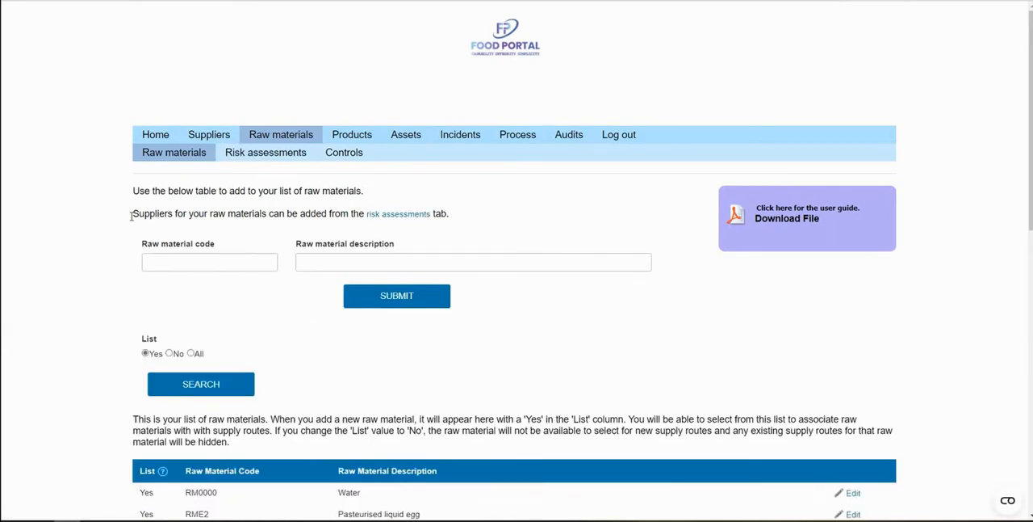
scroll(123, 216, "down", 4)
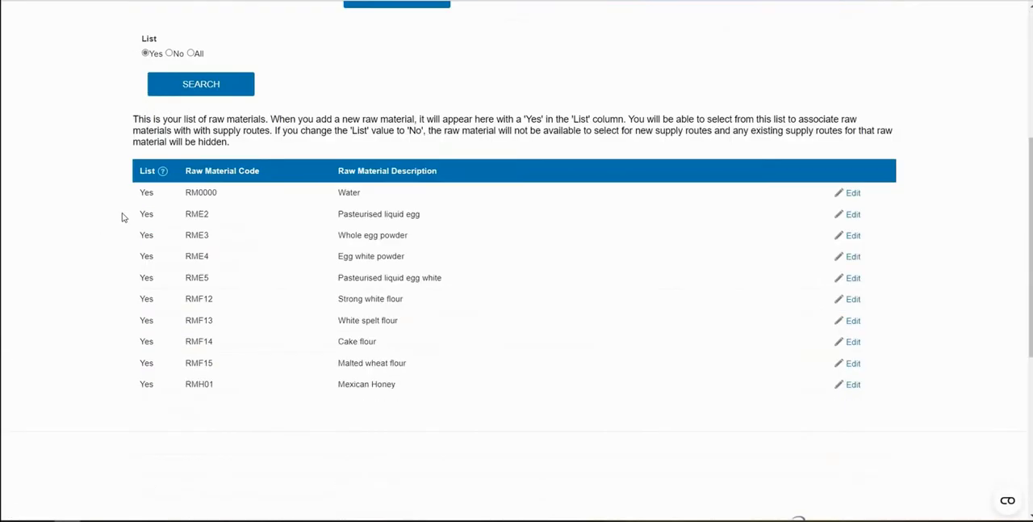
scroll(122, 216, "up", 4)
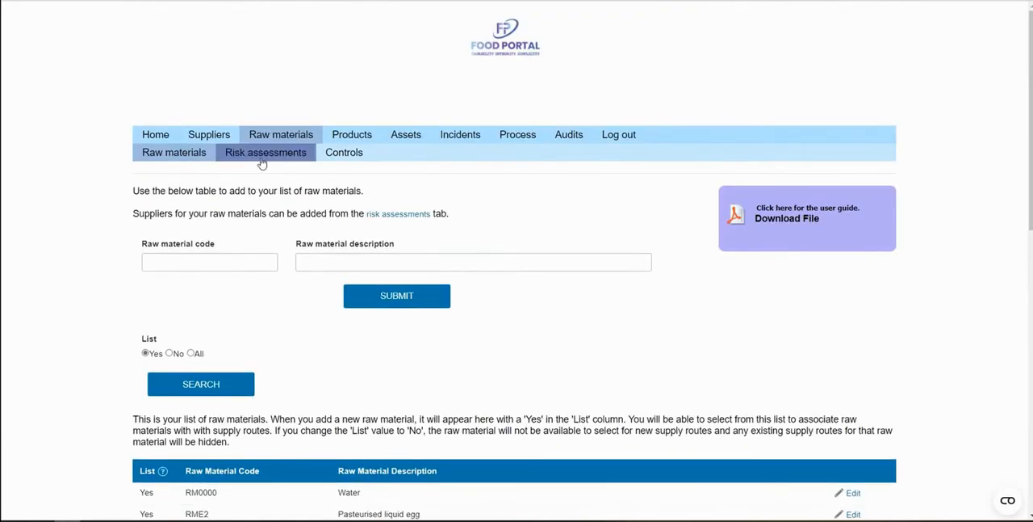
left_click(262, 161)
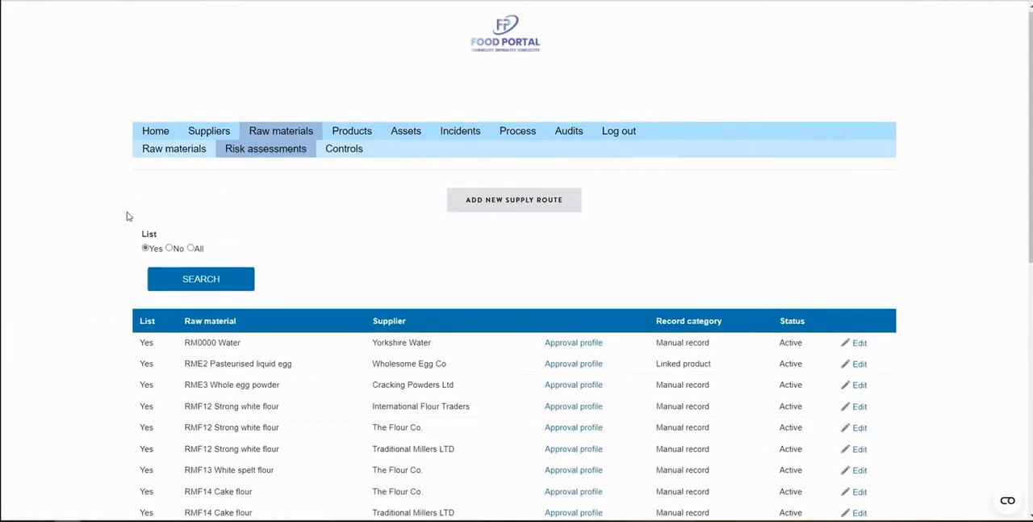
Open the approval profile of RME3 Whole egg powder from Cracking Powders Ltd and review its risk assessment version history and attachments
scroll(129, 213, "down", 2)
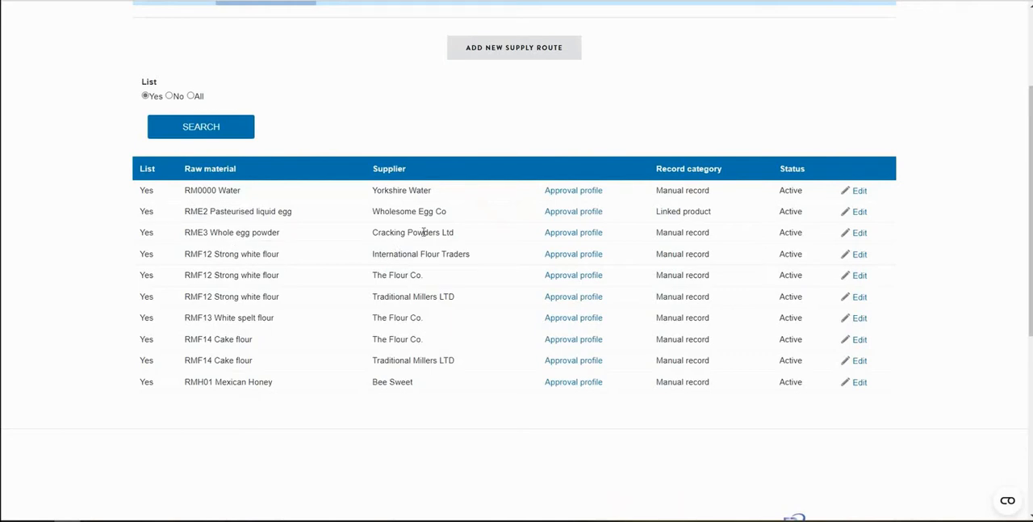
left_click(565, 233)
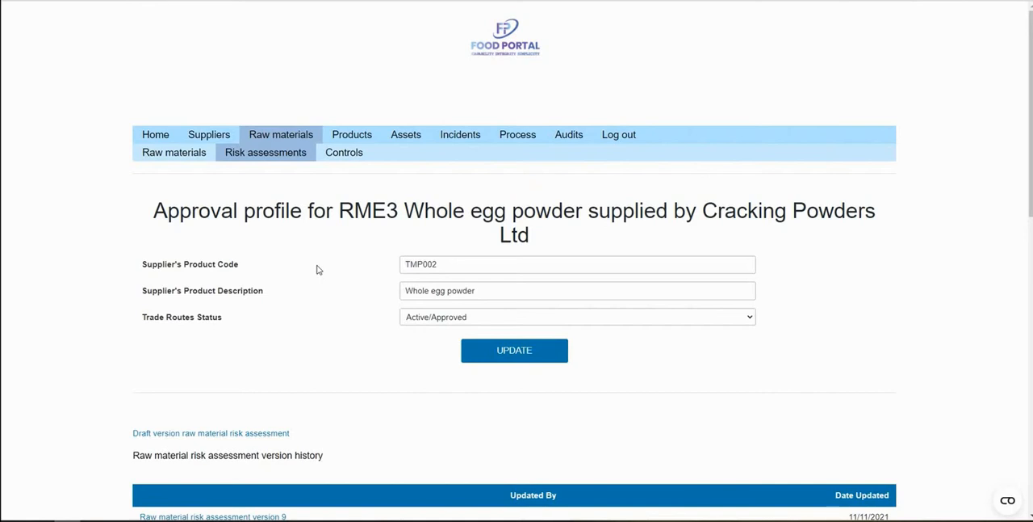
scroll(318, 270, "down", 1)
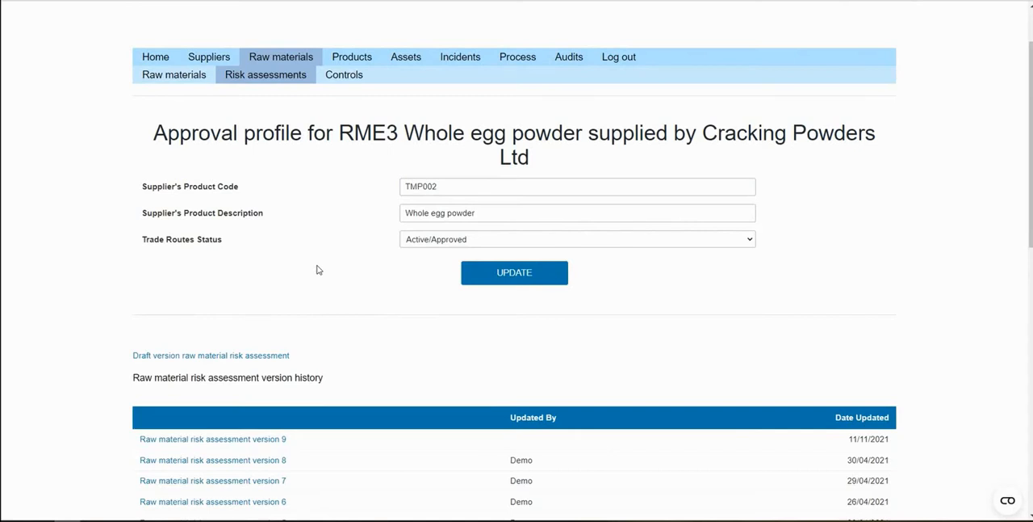
scroll(317, 270, "down", 4)
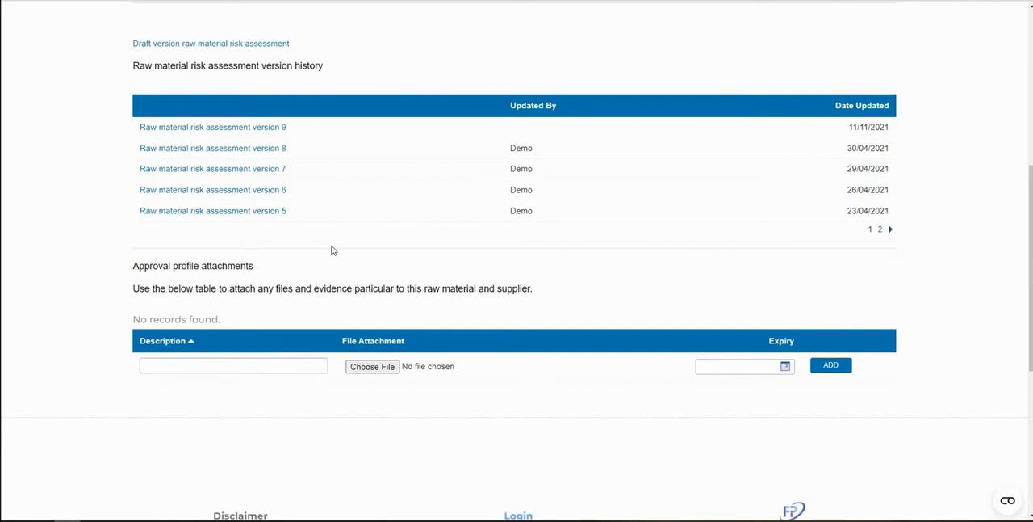
Open raw material risk assessment version 9 and look through the manufacturers that can be selected in its introduction
left_click(277, 128)
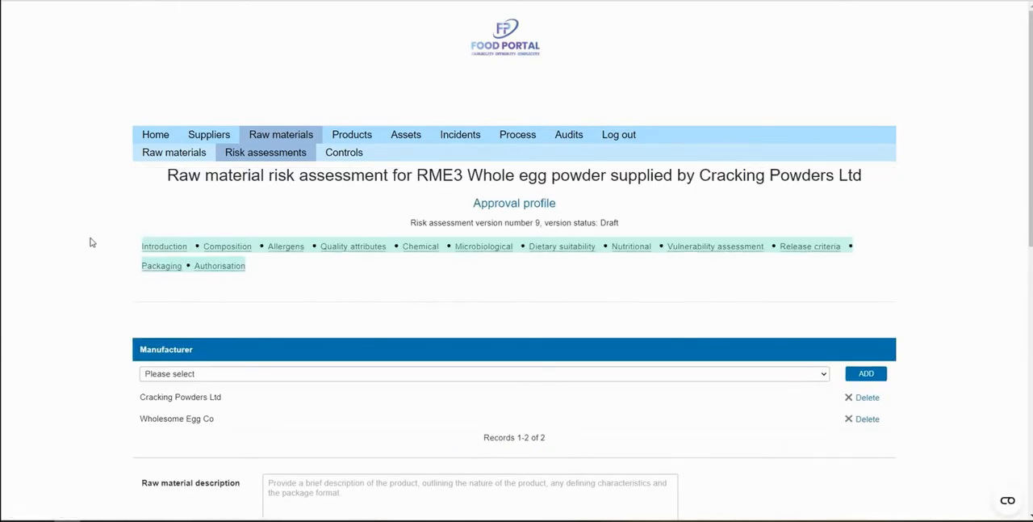
scroll(88, 240, "down", 1)
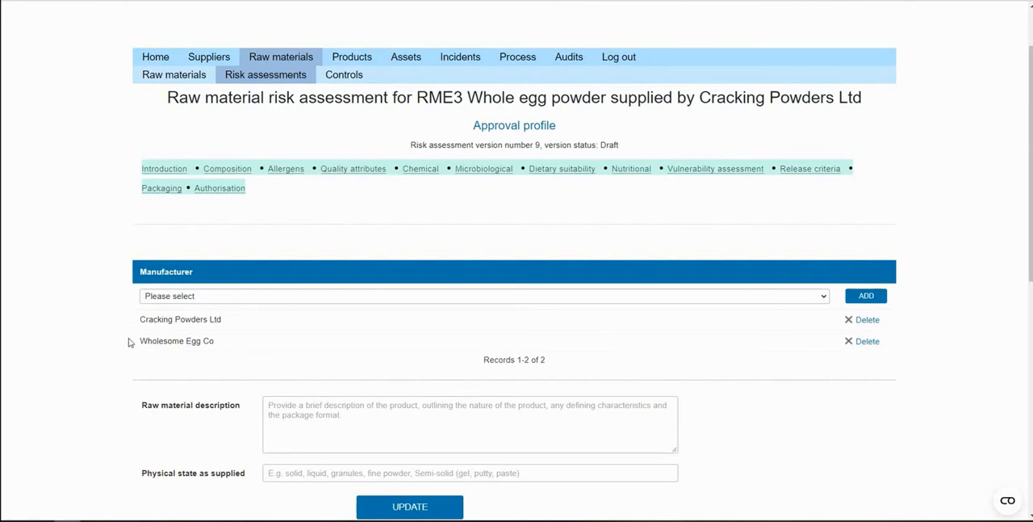
left_click(205, 301)
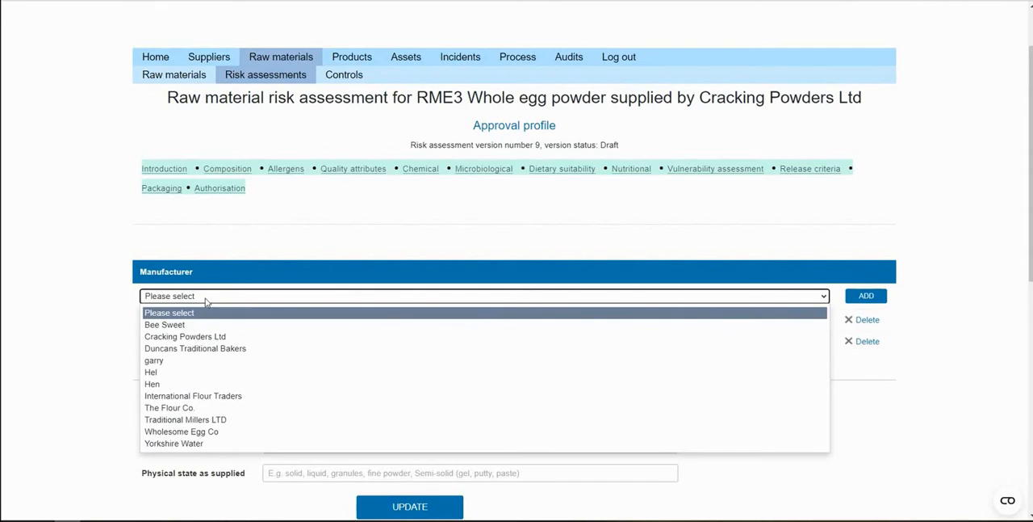
left_click(204, 299)
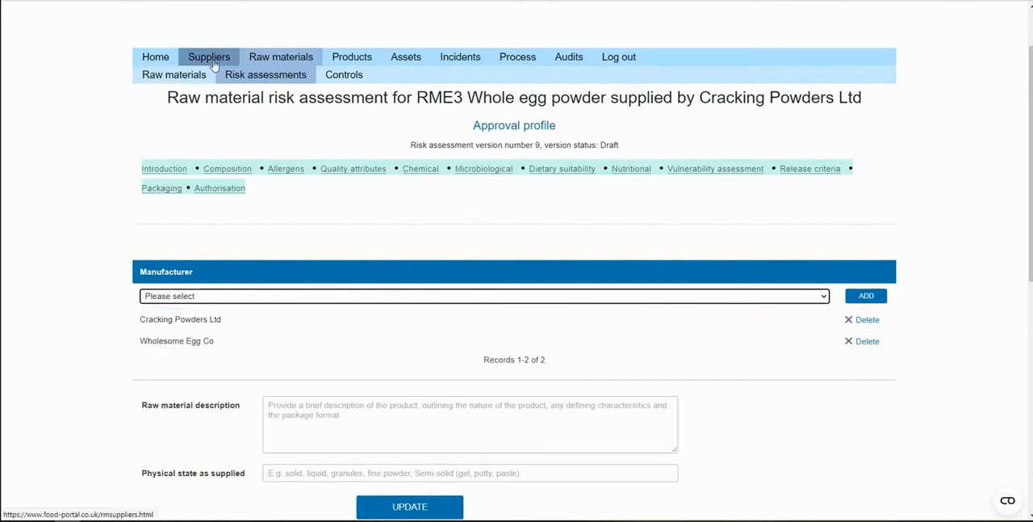
View the risk assessment's composition and examine the Egg component's details, including countries of origin and manufacture
left_click(229, 170)
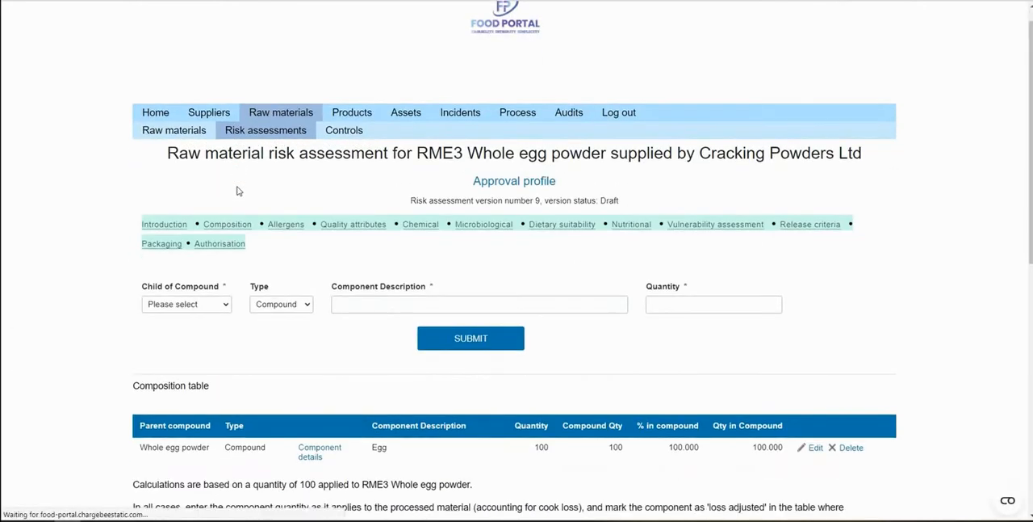
scroll(237, 191, "down", 3)
left_click(317, 244)
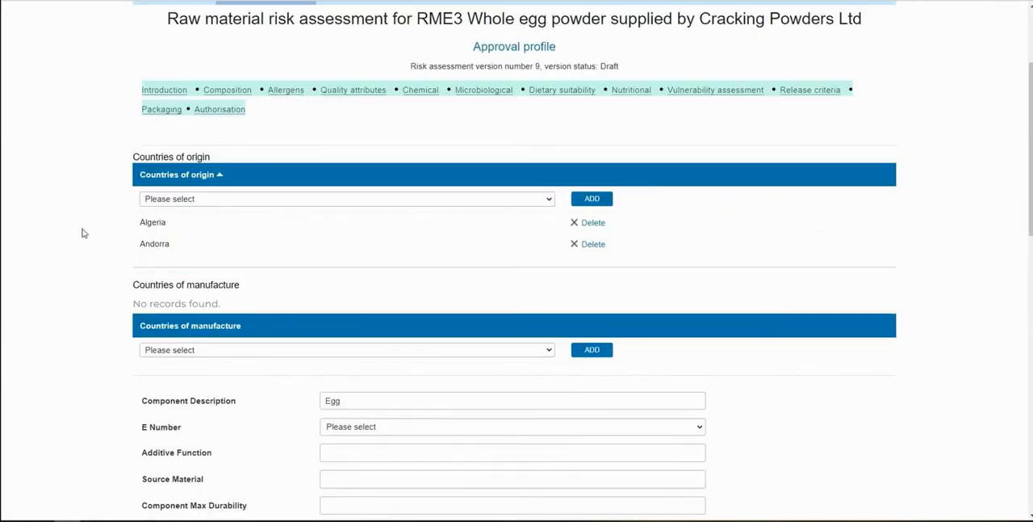
scroll(82, 233, "down", 4)
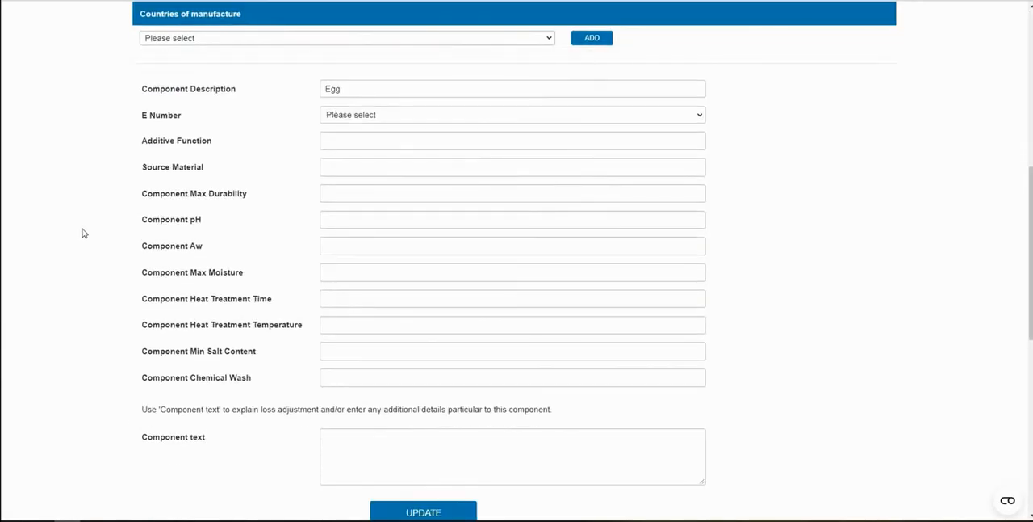
scroll(82, 234, "up", 1)
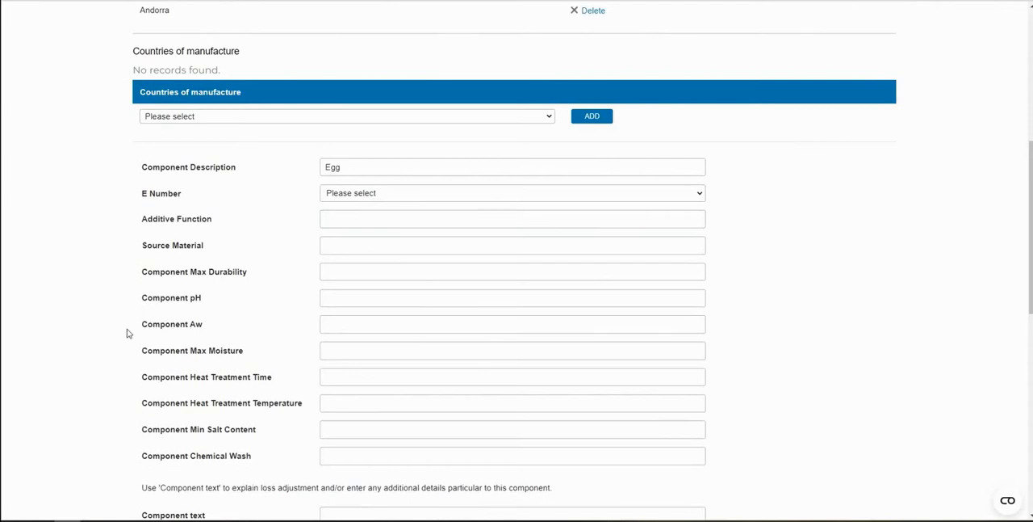
scroll(102, 345, "up", 5)
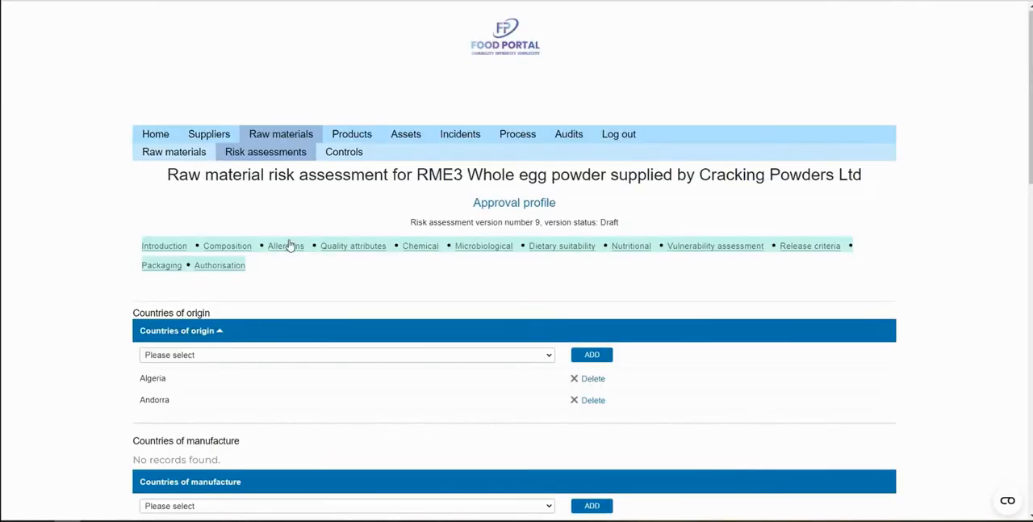
Review the allergen exposure of the whole egg powder and view its quality attributes
left_click(289, 247)
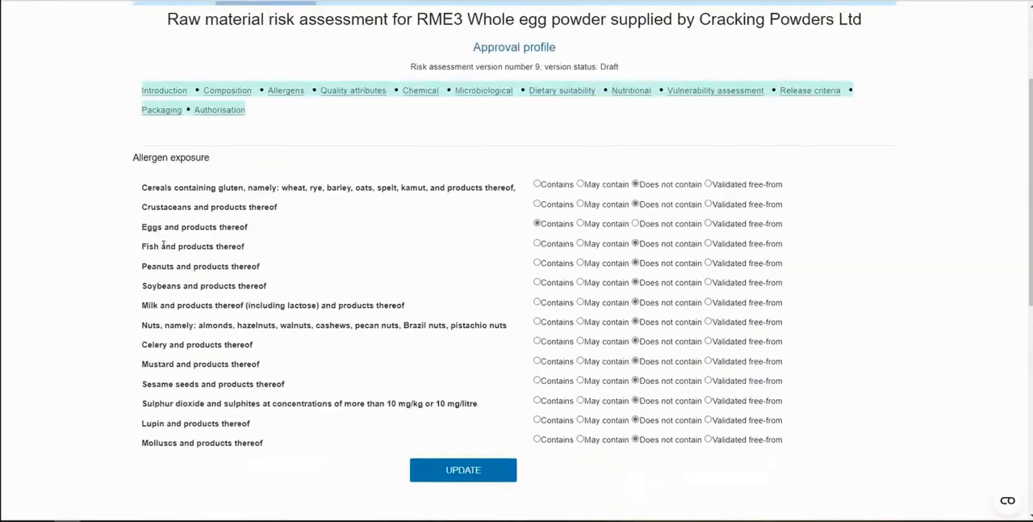
scroll(163, 245, "up", 1)
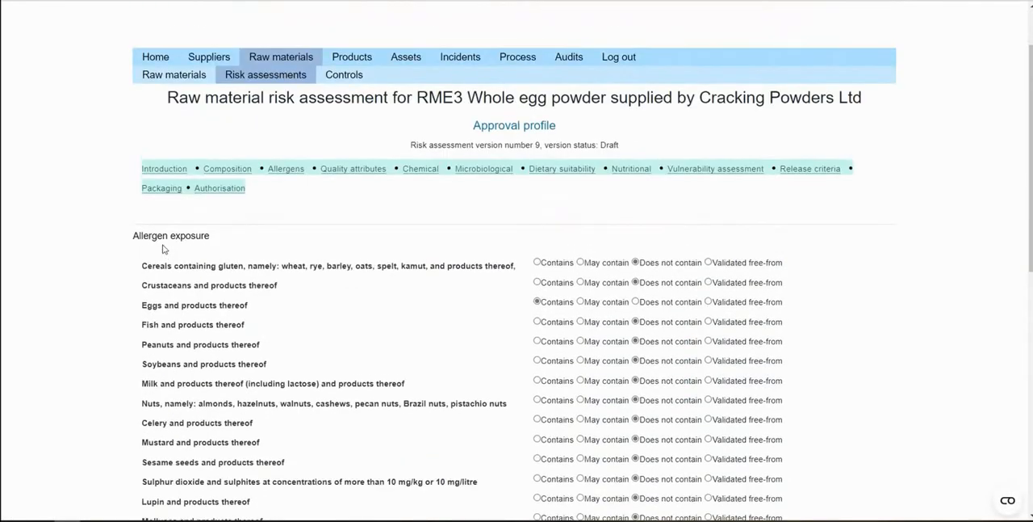
left_click(357, 175)
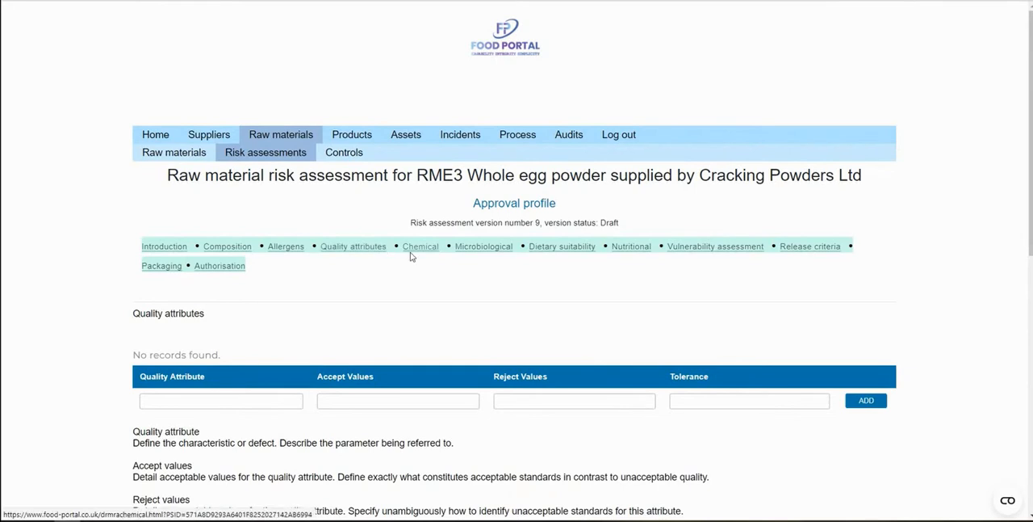
Review the chemical parameters and the microbiological parameters of the whole egg powder
left_click(416, 255)
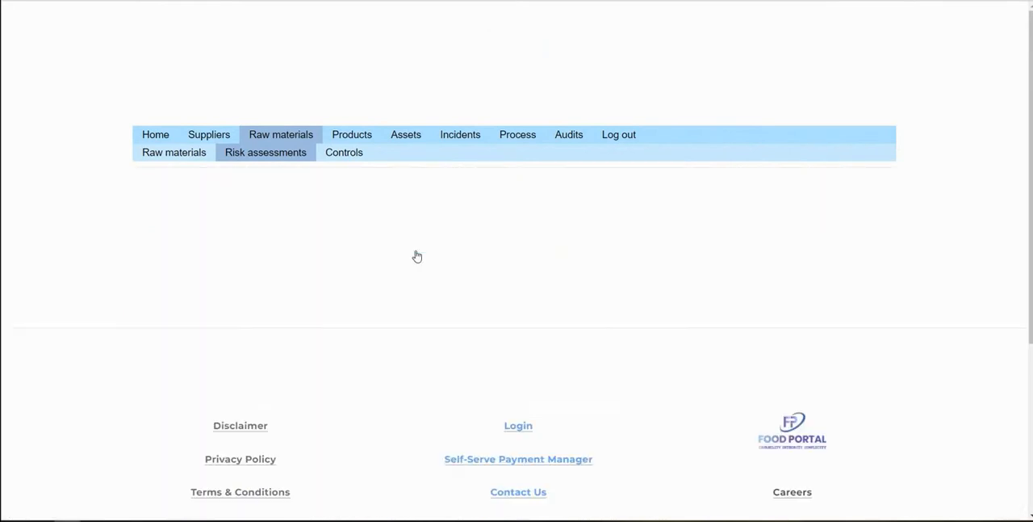
scroll(430, 298, "down", 1)
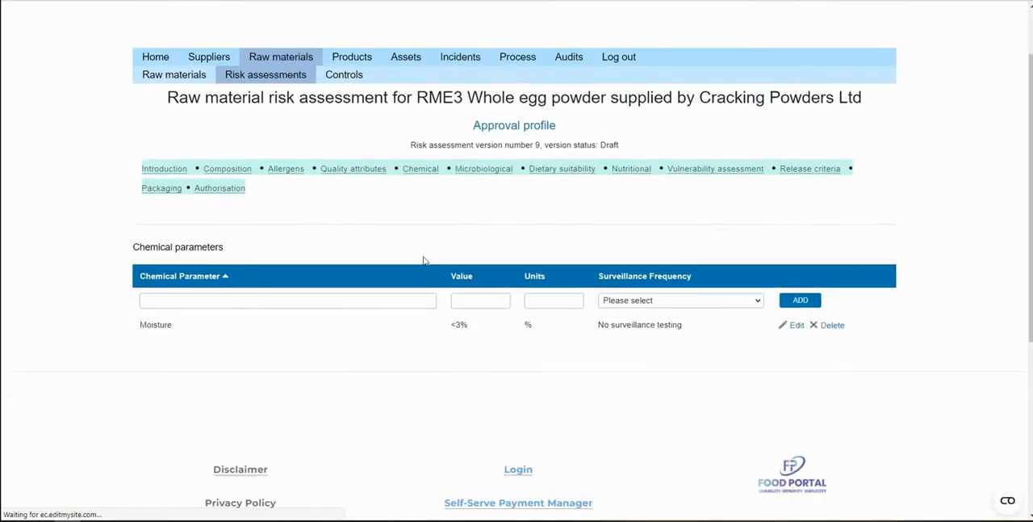
left_click(483, 170)
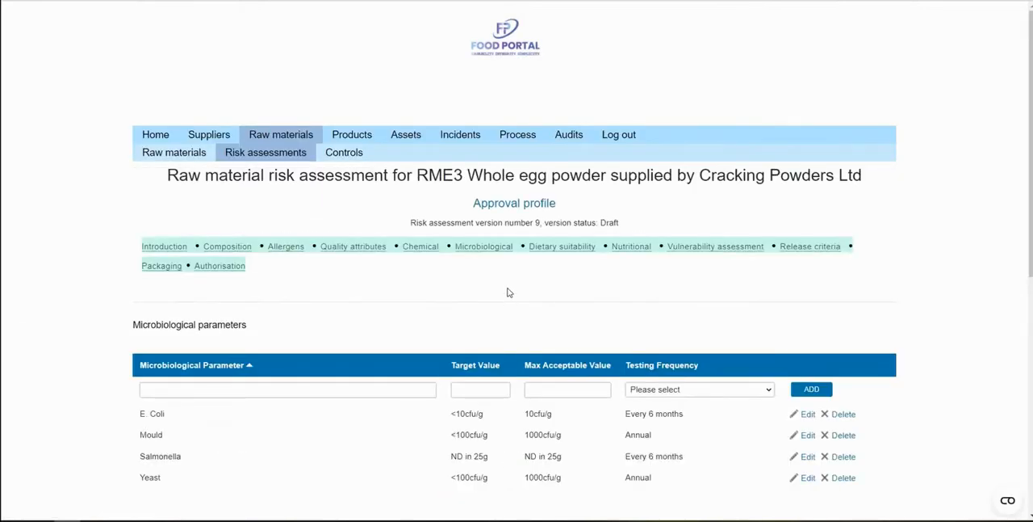
scroll(507, 282, "down", 1)
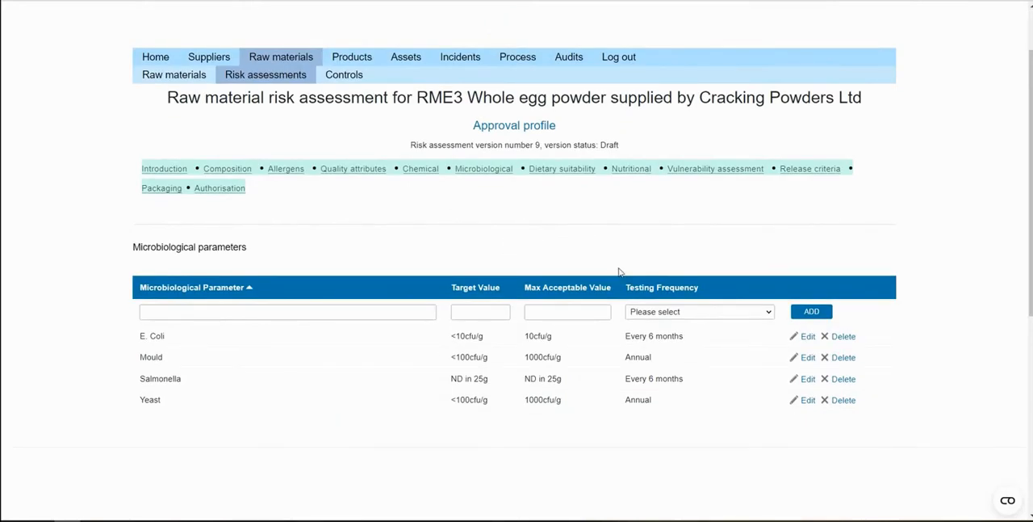
View the dietary suitability section and examine the details of the KAT scheme
left_click(555, 174)
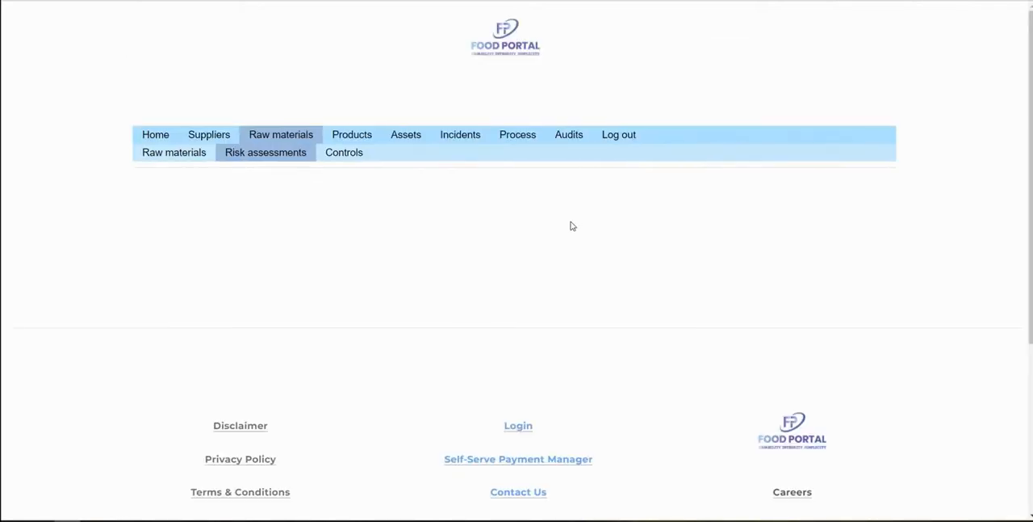
scroll(555, 276, "down", 2)
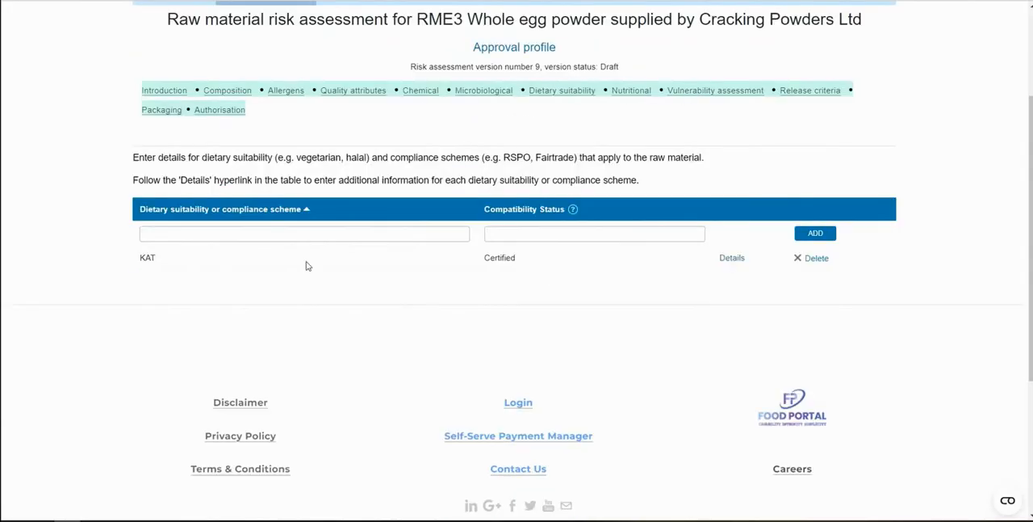
left_click(733, 259)
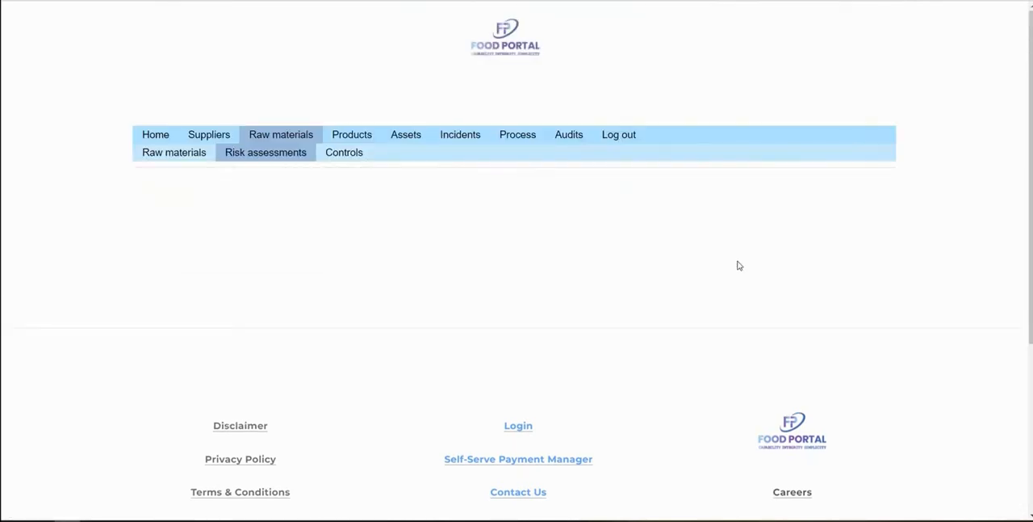
scroll(844, 337, "down", 3)
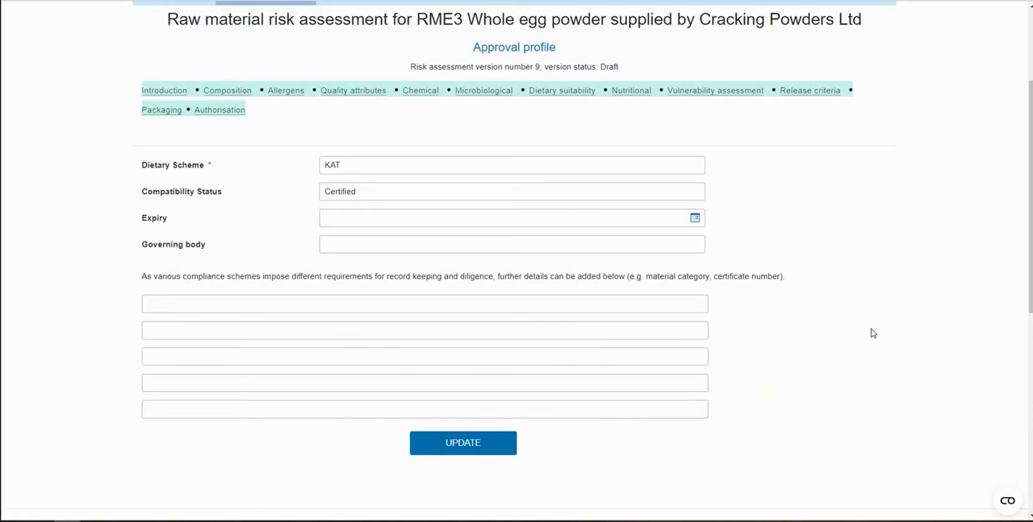
scroll(872, 332, "up", 1)
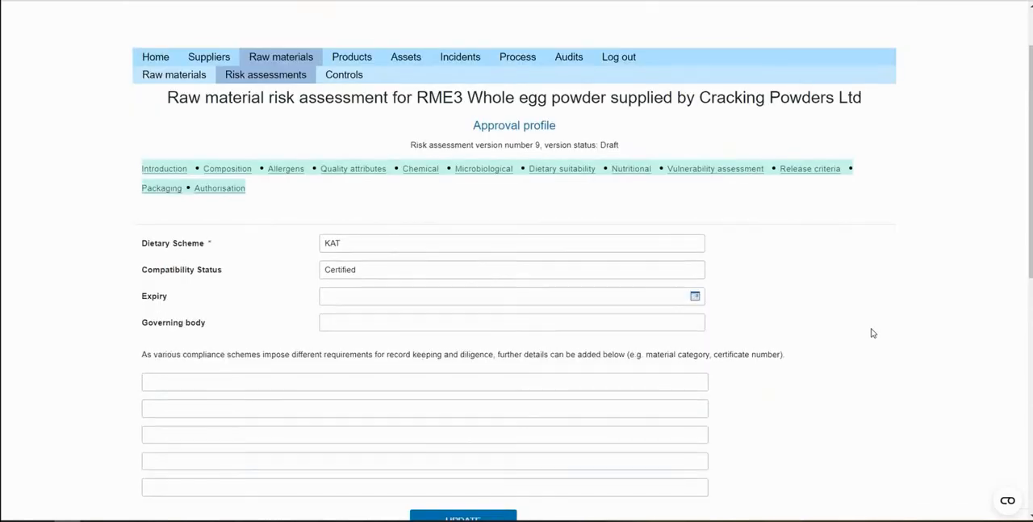
Examine the vulnerability assessment, including the choices for fraud economic factors and assessment outcome, and the summary commentary
left_click(716, 173)
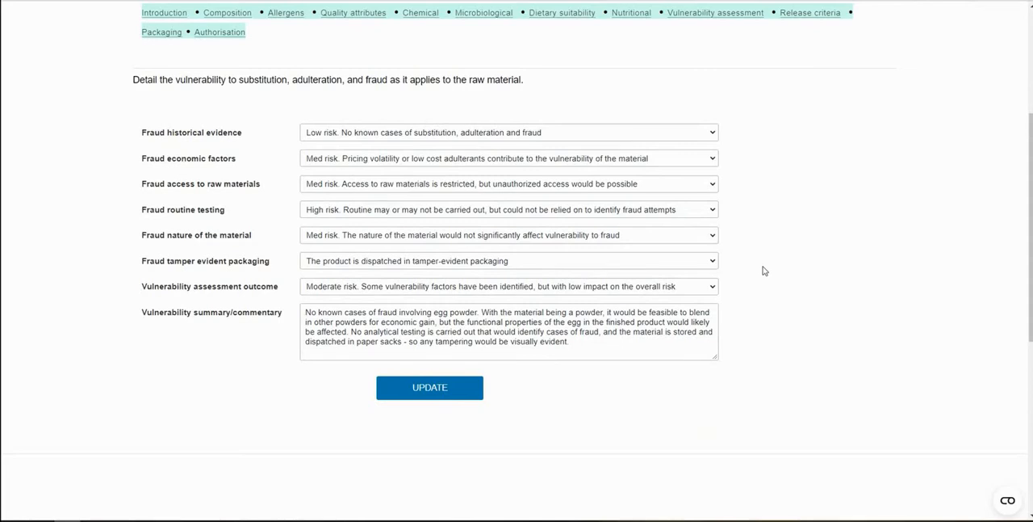
left_click(713, 160)
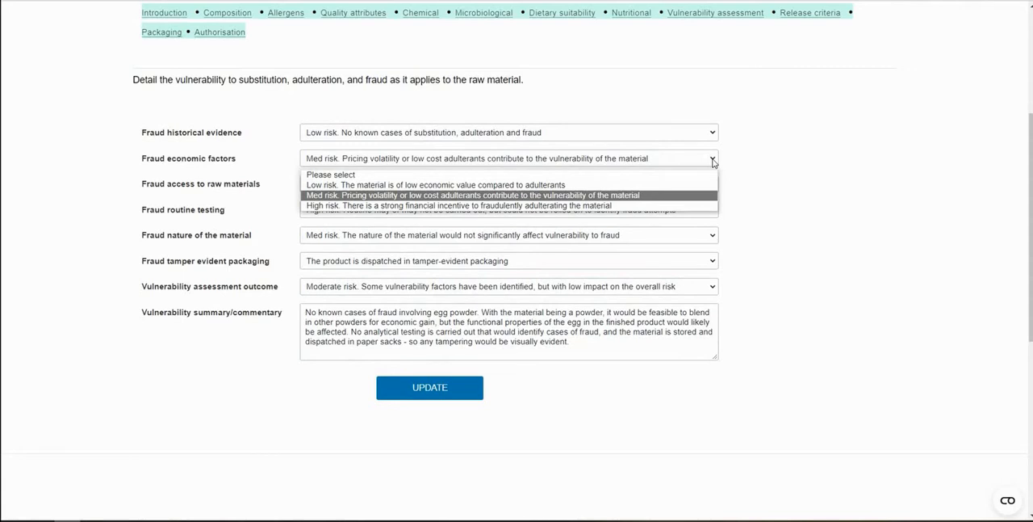
left_click(782, 208)
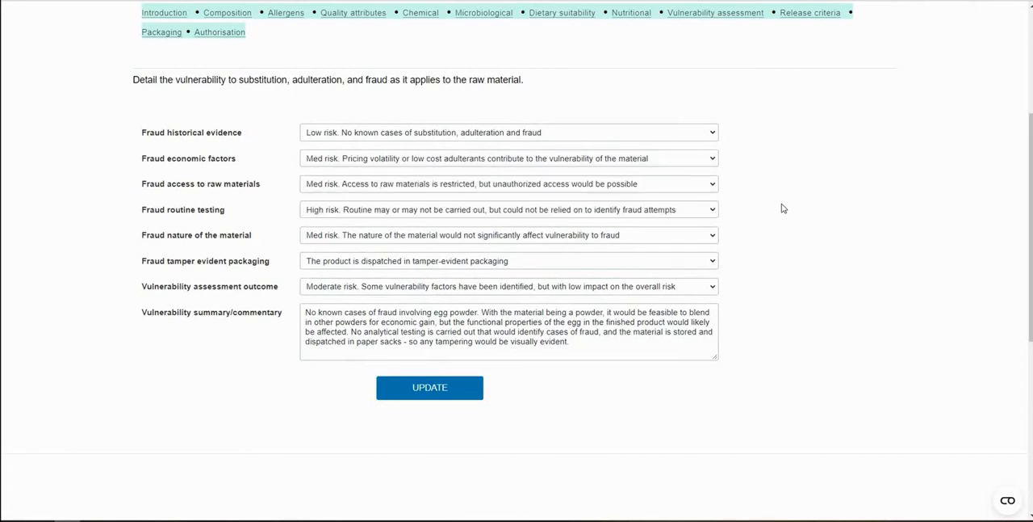
left_click(713, 287)
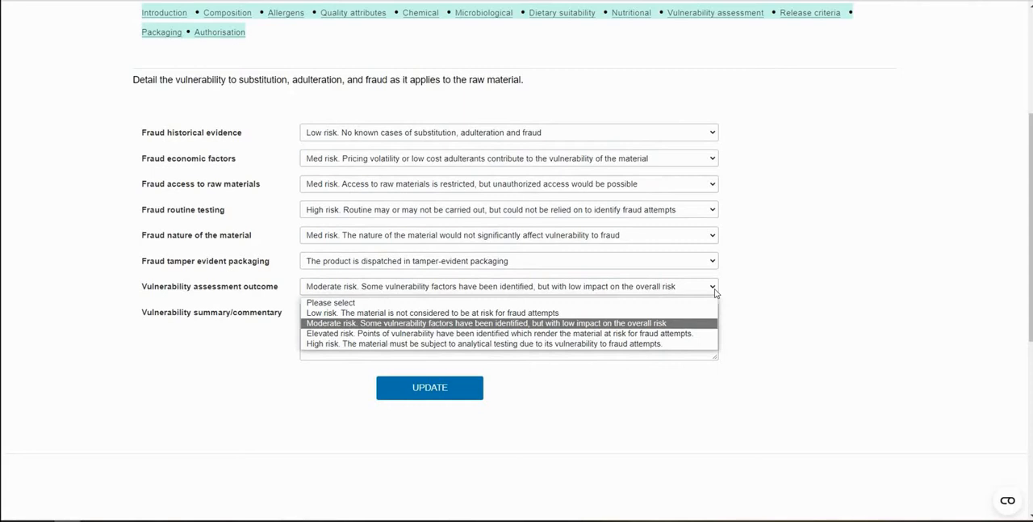
left_click(714, 293)
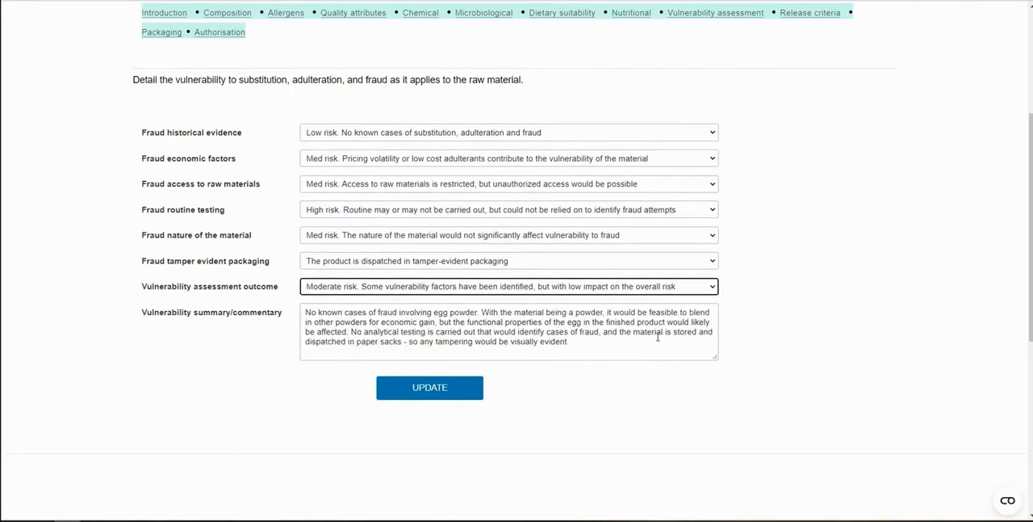
triple_click(626, 345)
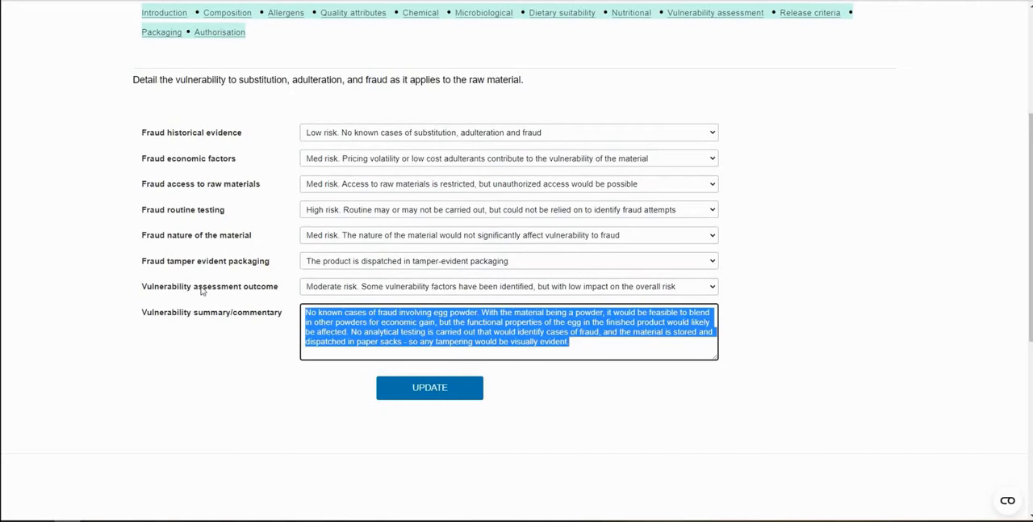
left_click(822, 347)
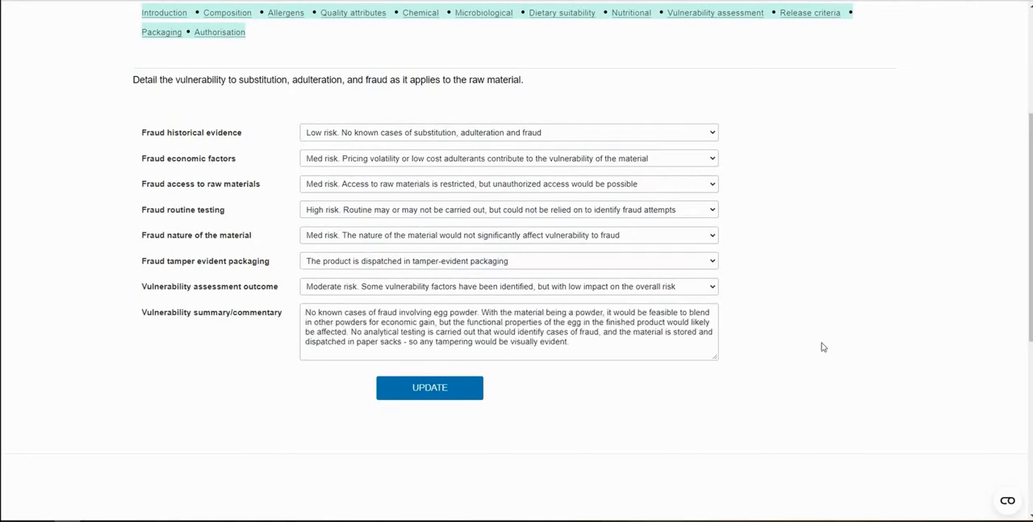
Review the release criteria of the whole egg powder and view its packaging materials
scroll(822, 347, "up", 2)
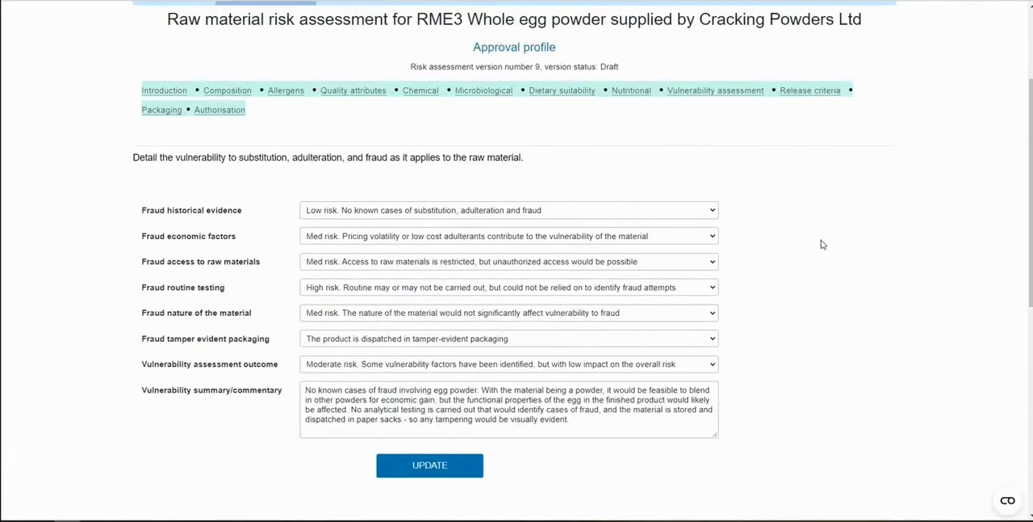
left_click(814, 100)
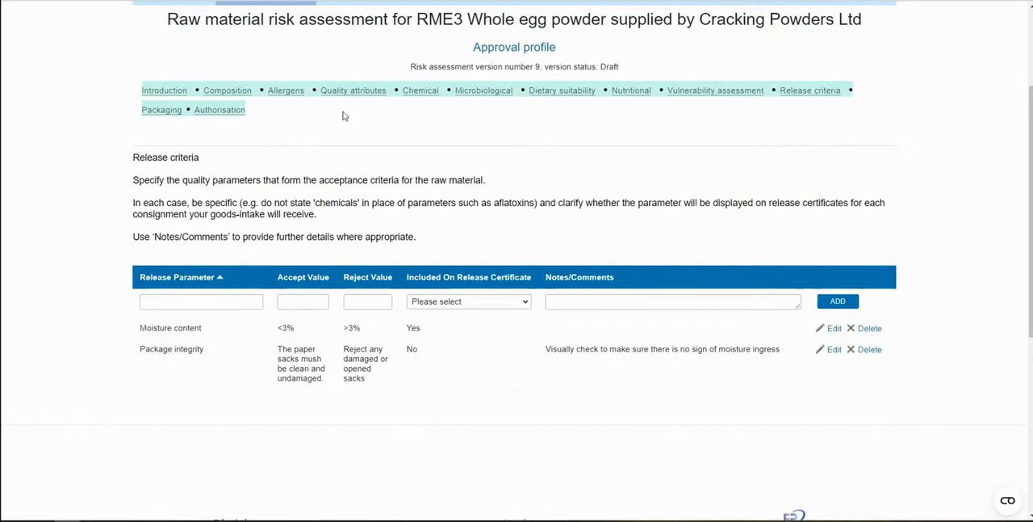
left_click(161, 110)
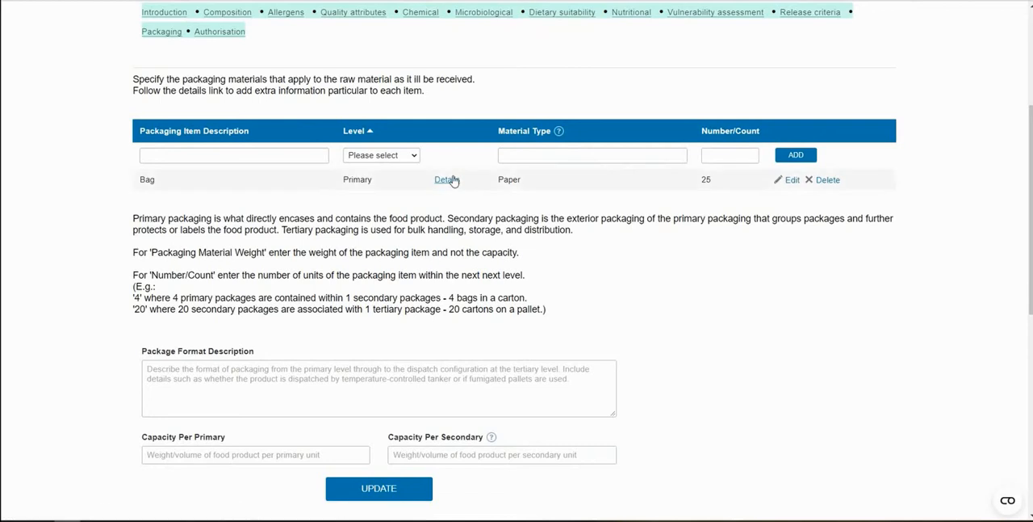
Open the details of the primary paper bag packaging and review its fields, including whether it is staple free
left_click(446, 180)
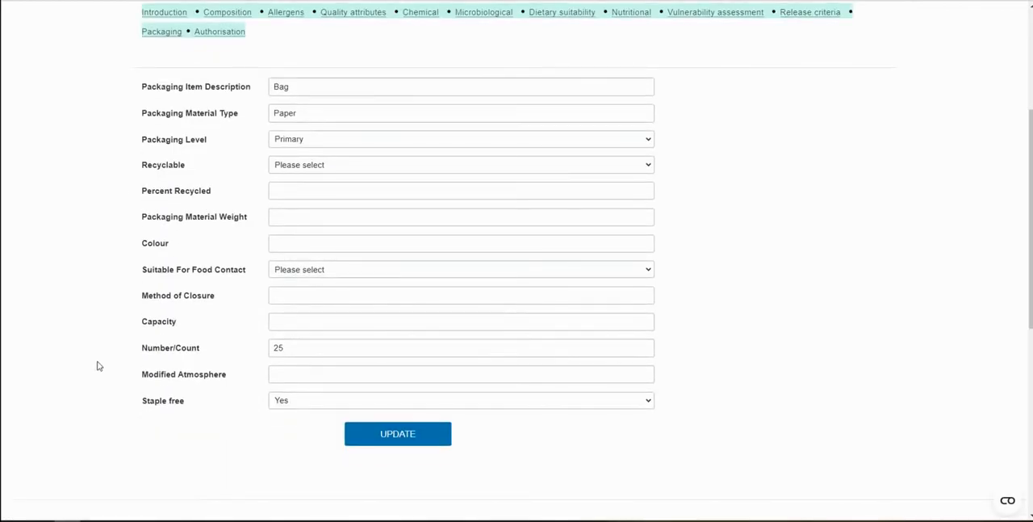
left_click_drag(131, 402, 167, 410)
left_click(185, 407)
scroll(88, 387, "up", 1)
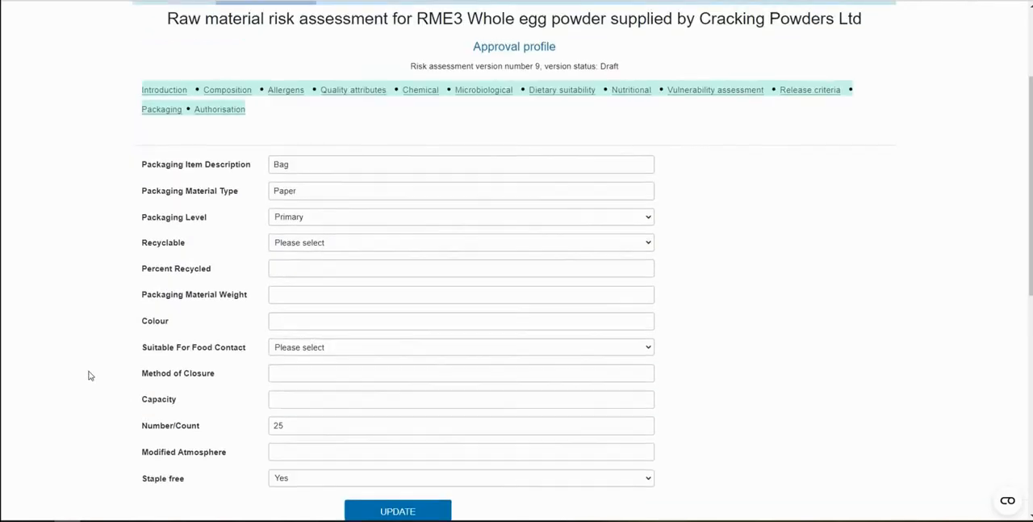
View the authorisation section of the whole egg powder risk assessment and check the available version status choices
left_click(221, 113)
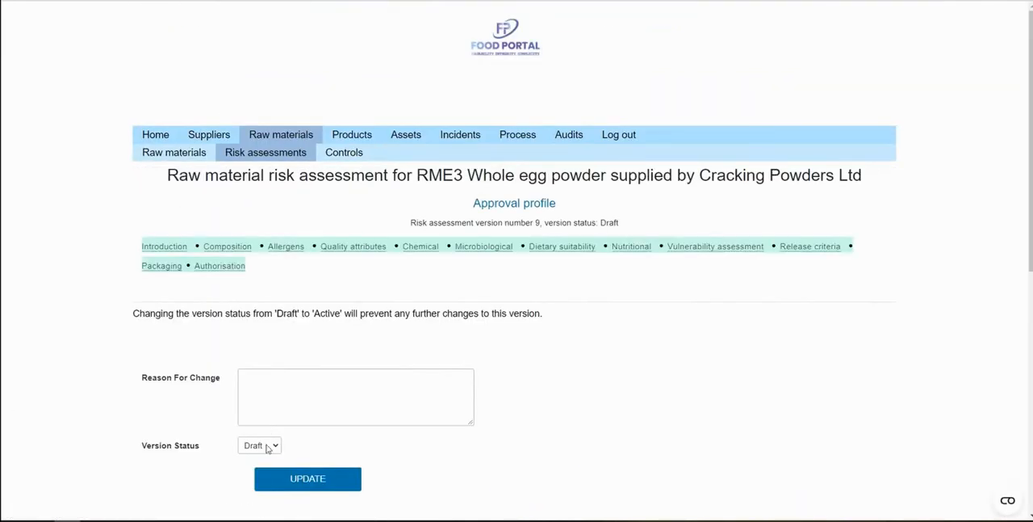
left_click(277, 448)
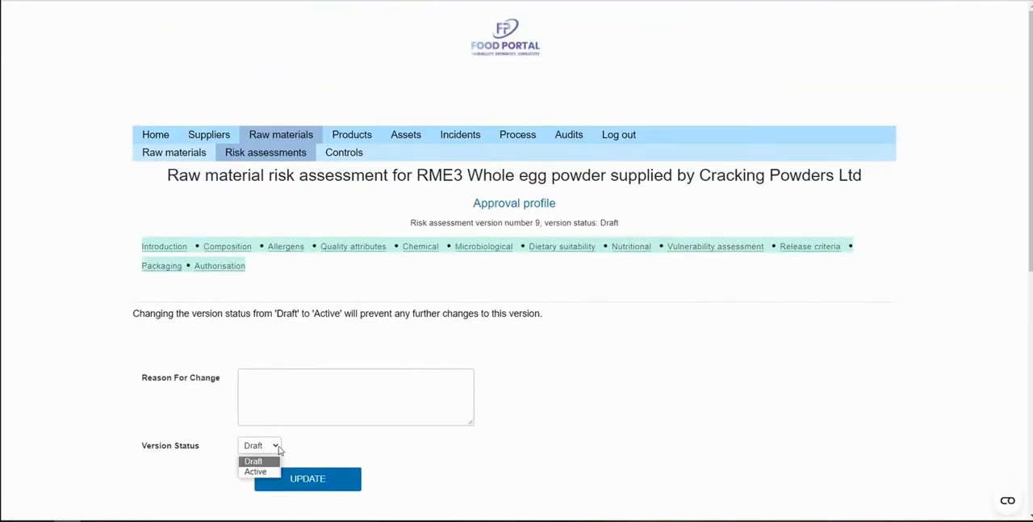
left_click(386, 452)
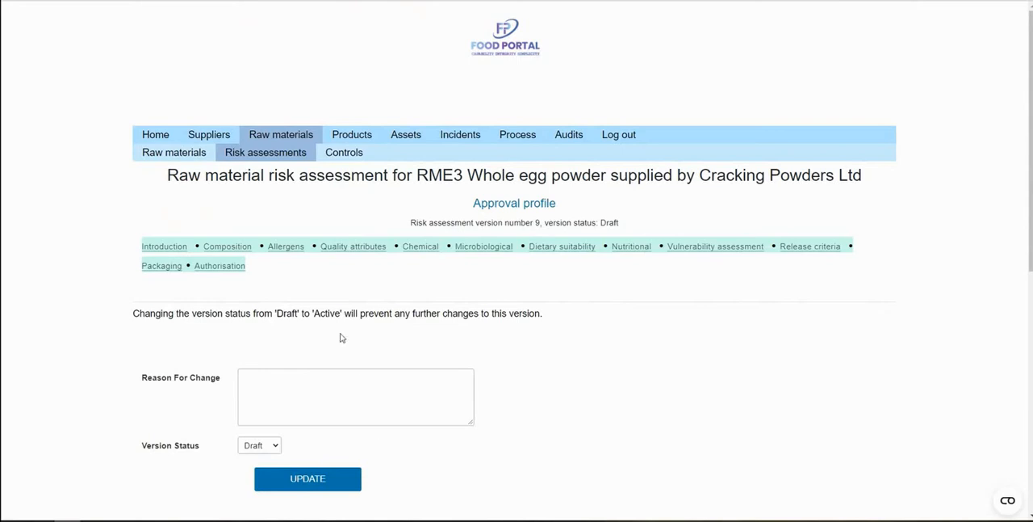
Browse the raw material controls, from the approved list version history through to the chemical schedule version history
left_click(349, 156)
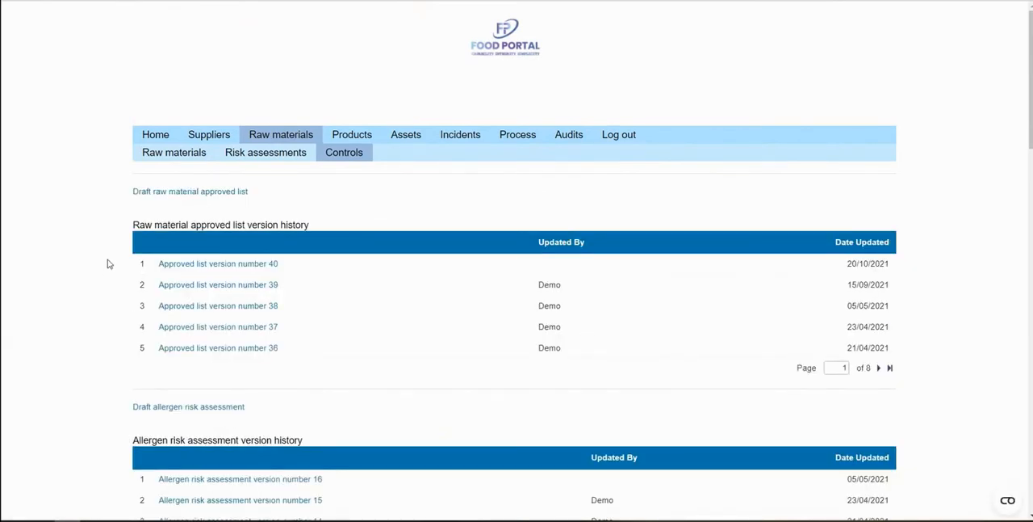
scroll(110, 242, "down", 4)
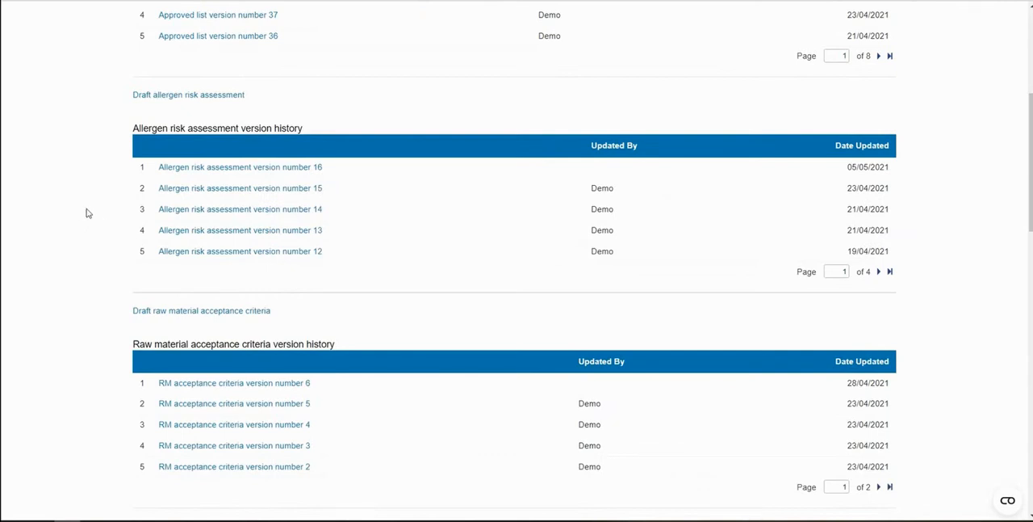
scroll(85, 211, "down", 3)
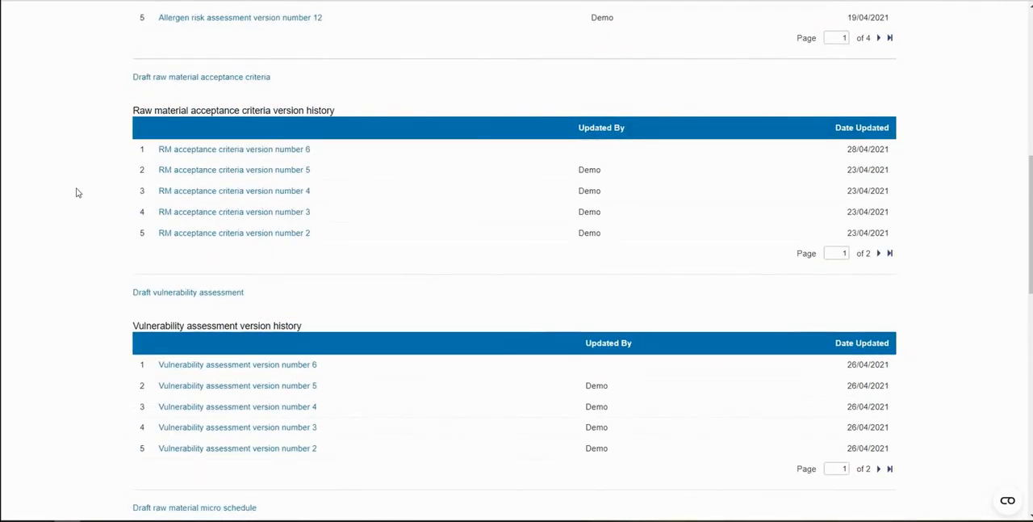
scroll(79, 186, "down", 3)
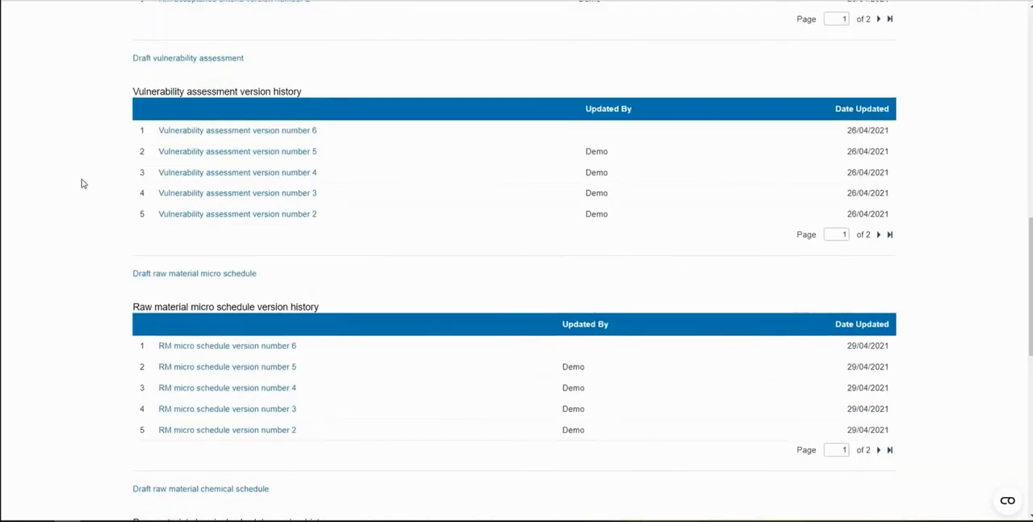
scroll(81, 186, "down", 3)
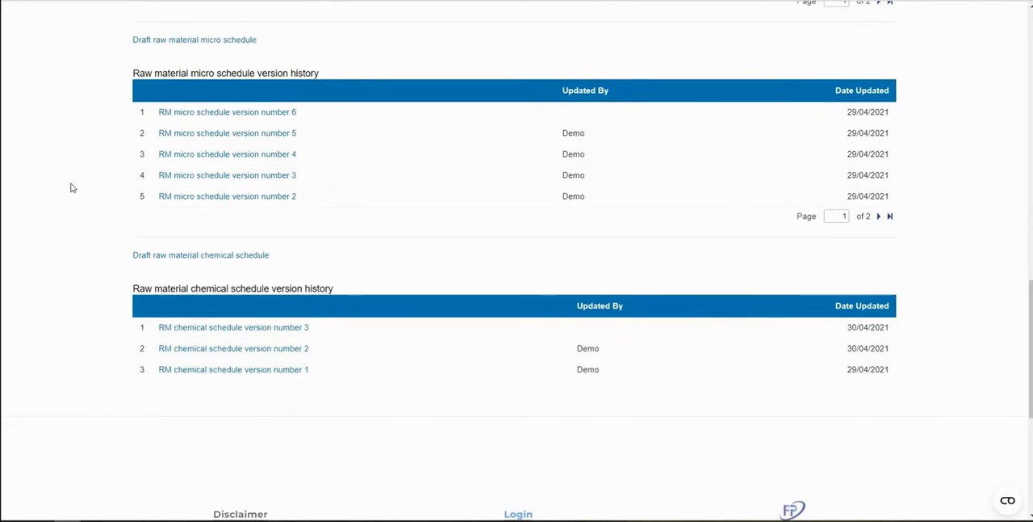
scroll(70, 186, "up", 12)
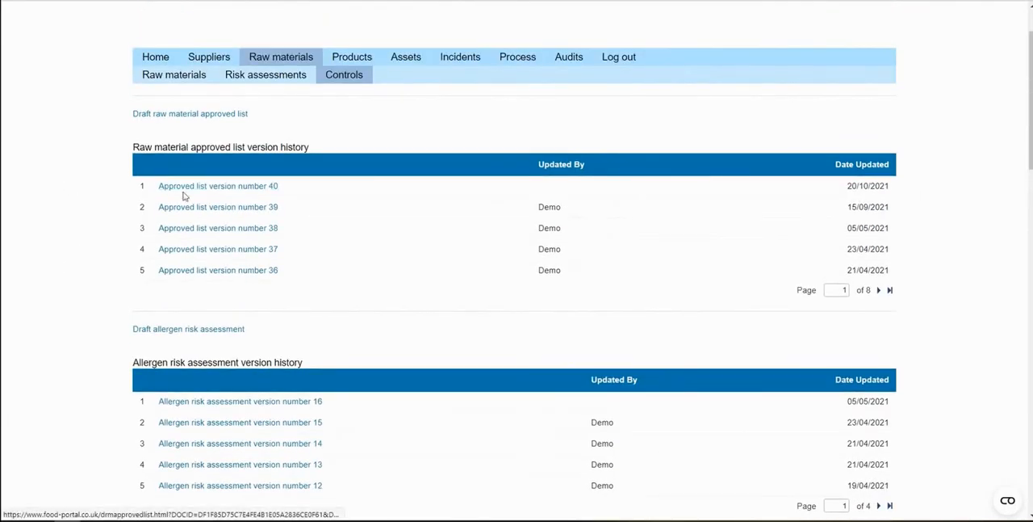
Open approved list version number 40 and review its raw materials, suppliers, manufacturers and version status area
left_click(205, 191)
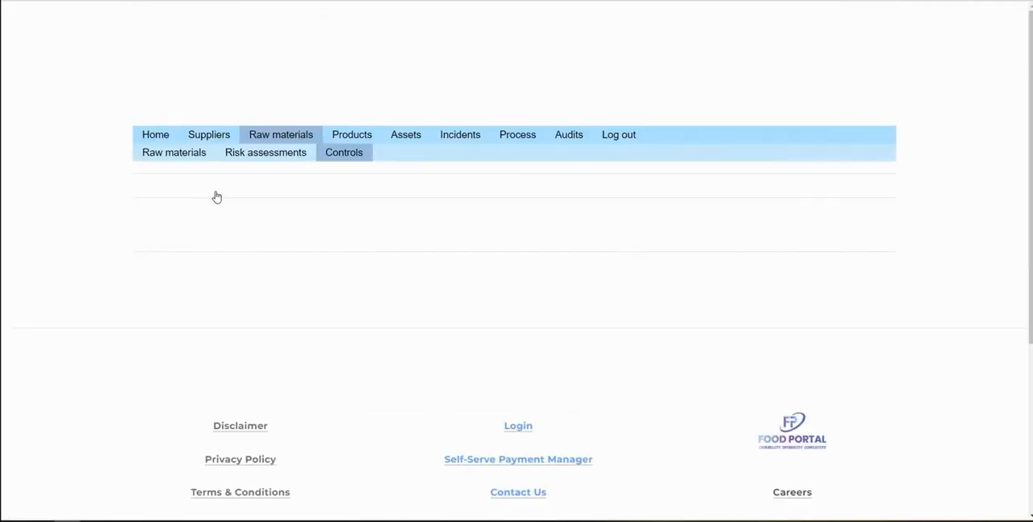
scroll(136, 242, "down", 2)
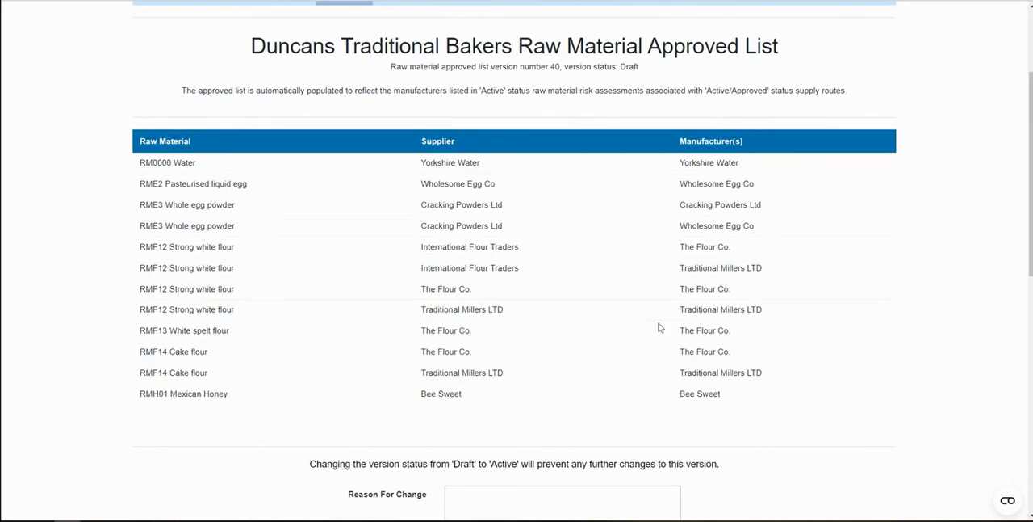
scroll(823, 250, "down", 2)
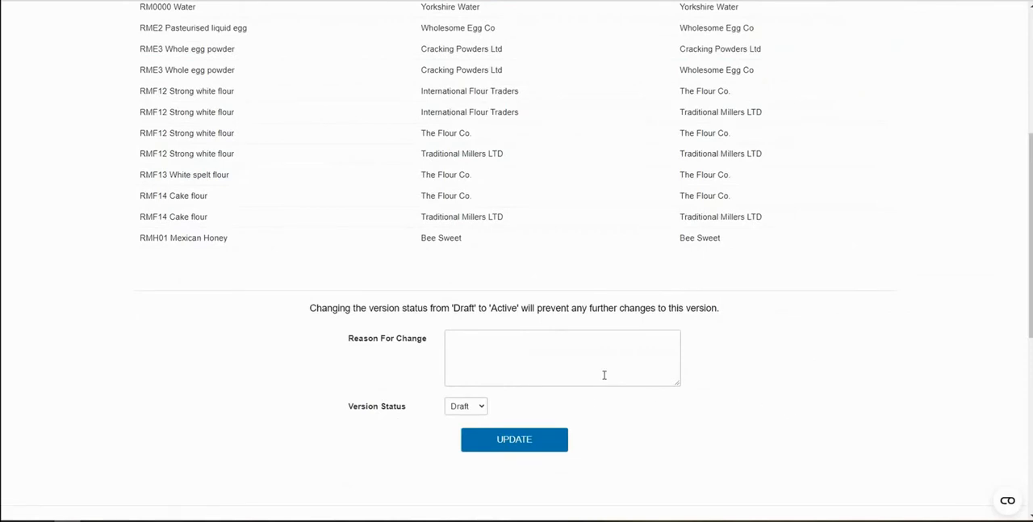
scroll(777, 380, "up", 4)
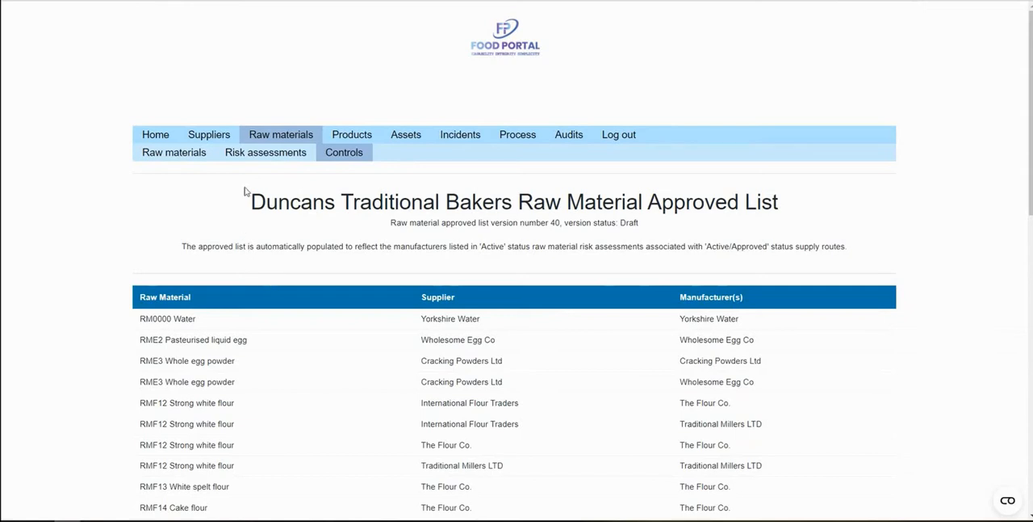
Return to the raw material controls, open RM acceptance criteria version number 6 and review its accept and reject values per material
left_click(267, 159)
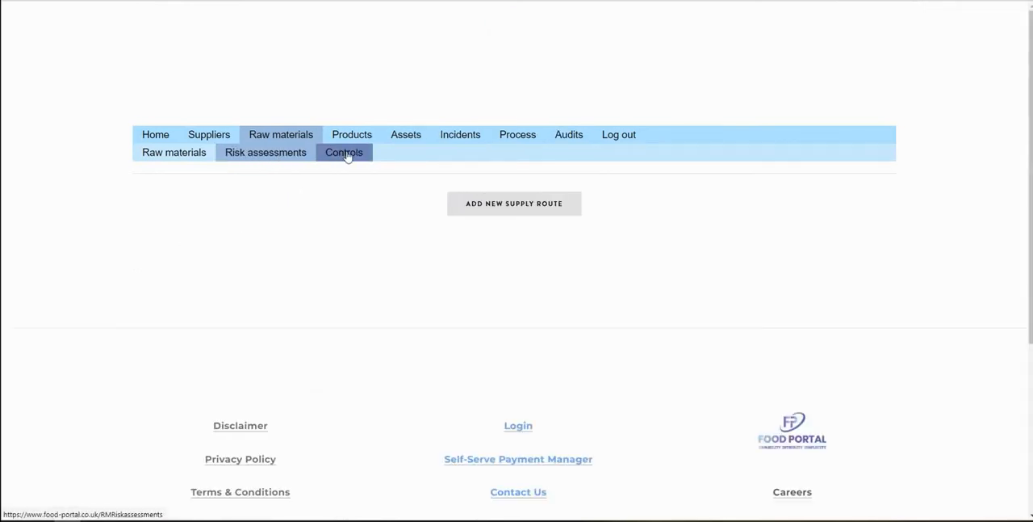
left_click(344, 159)
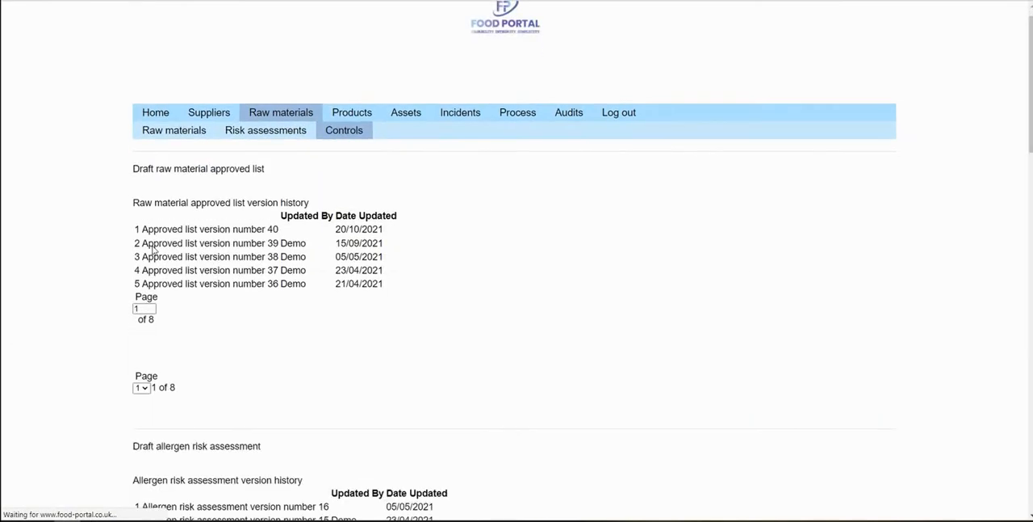
scroll(127, 233, "down", 3)
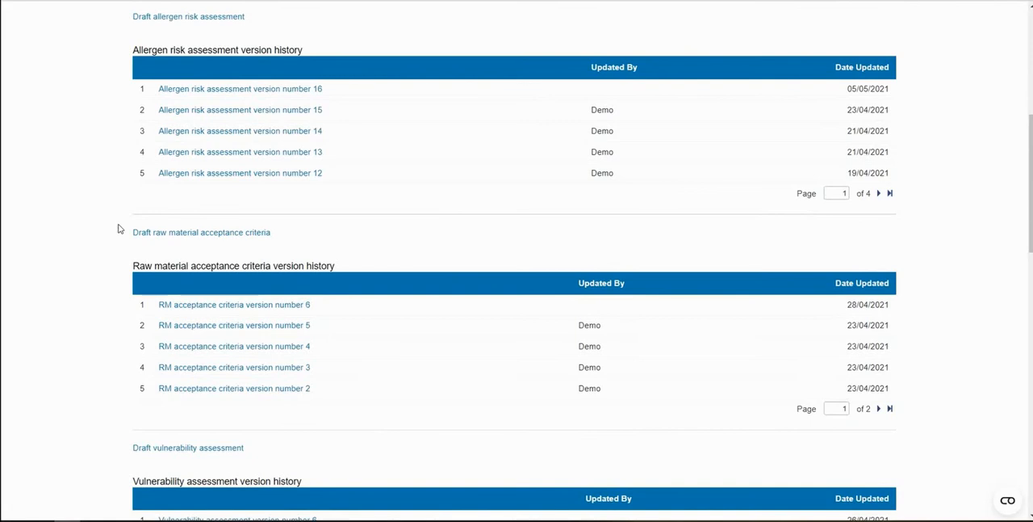
left_click(275, 304)
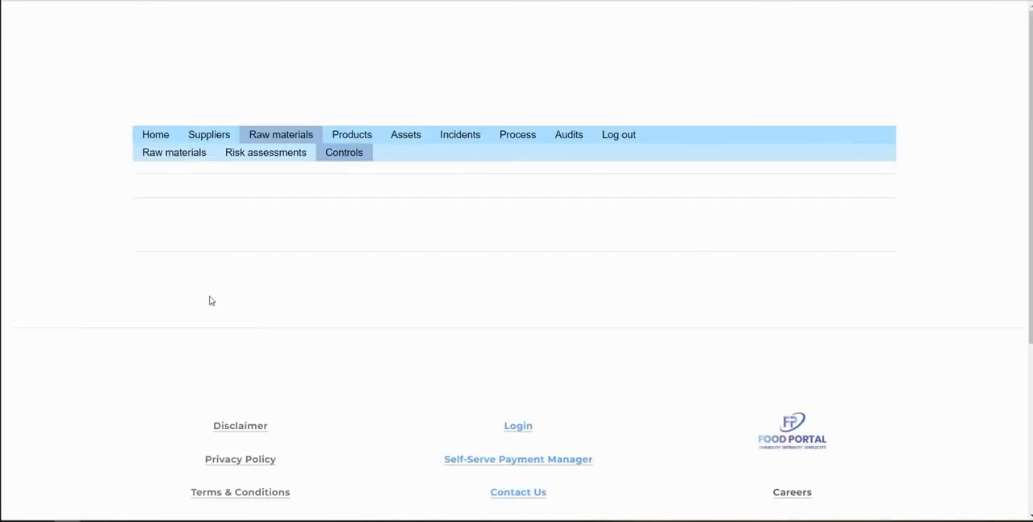
scroll(111, 258, "down", 1)
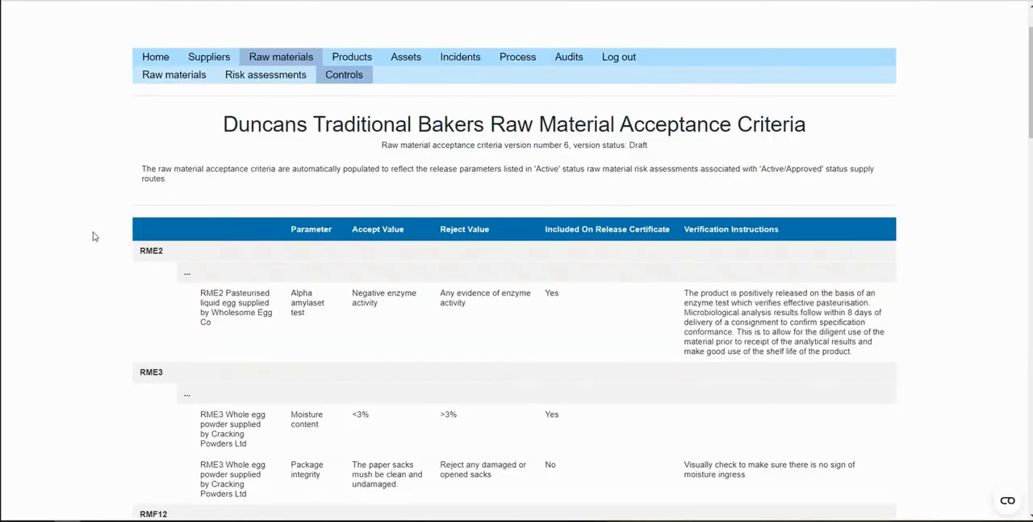
scroll(93, 236, "down", 1)
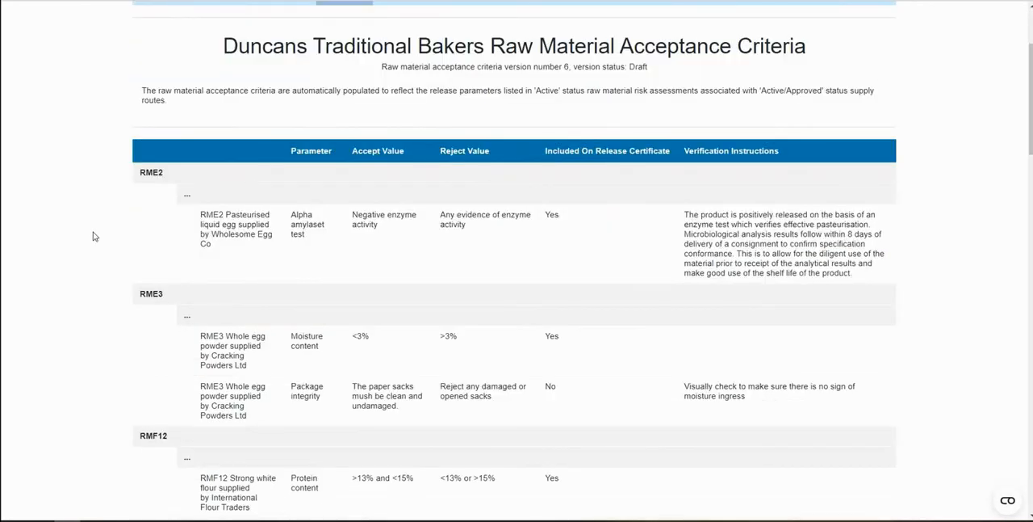
scroll(93, 235, "down", 1)
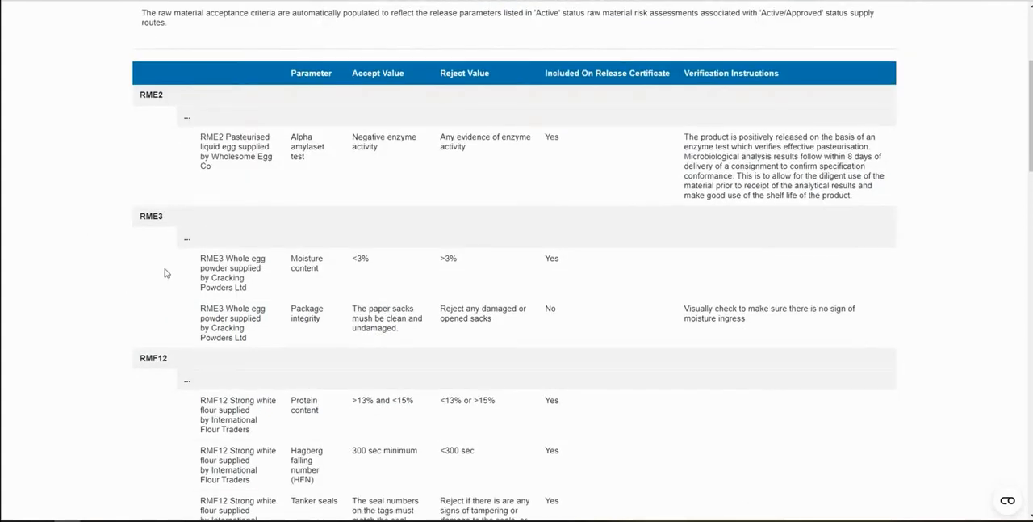
scroll(161, 337, "down", 14)
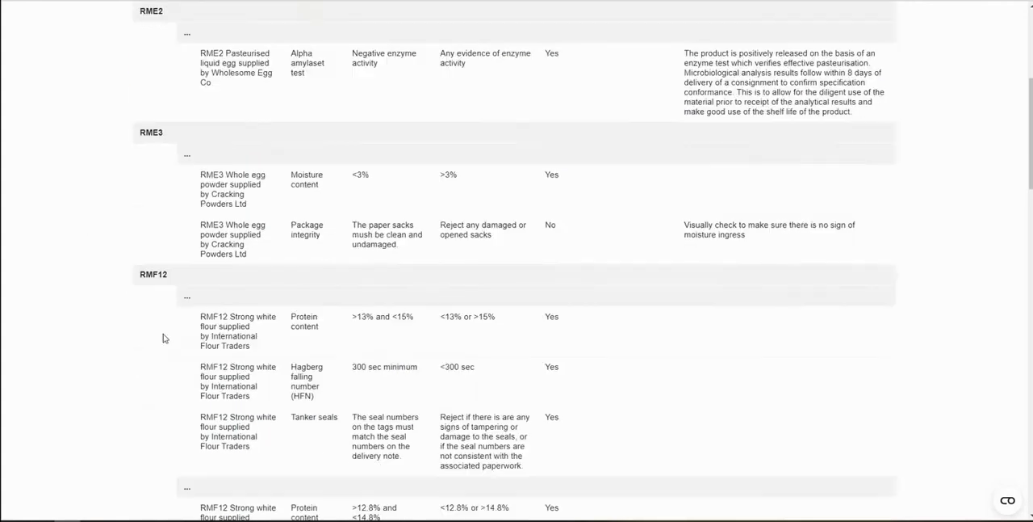
scroll(211, 296, "down", 3)
scroll(263, 314, "up", 2)
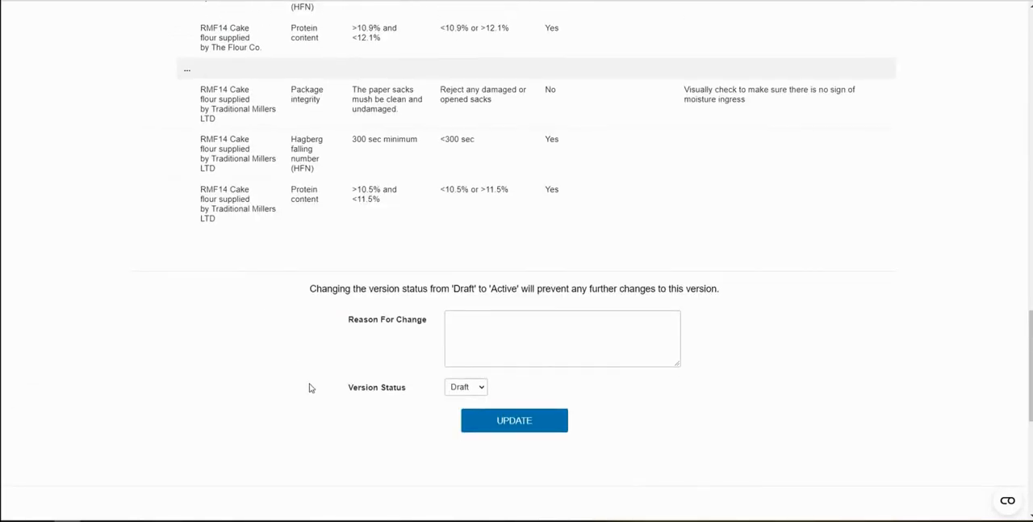
scroll(307, 386, "up", 5)
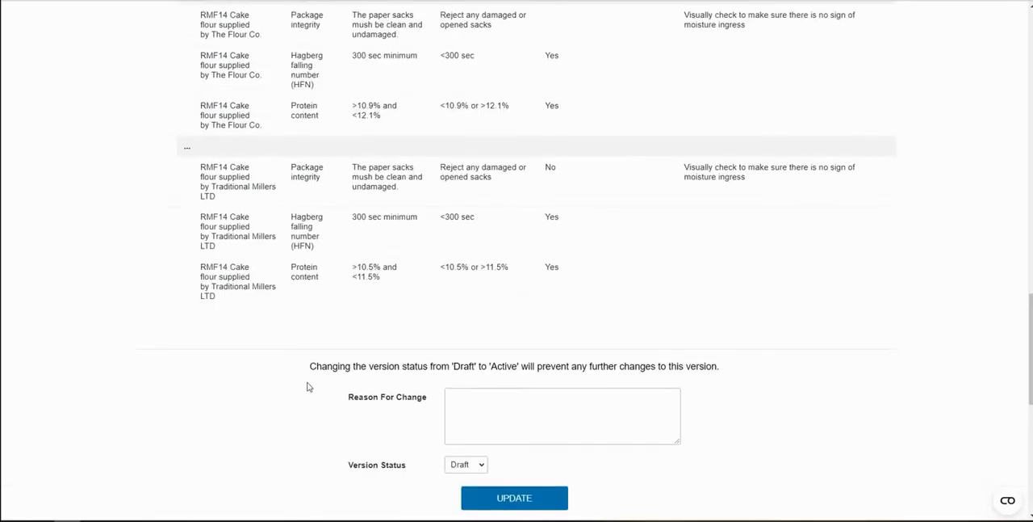
scroll(307, 386, "up", 10)
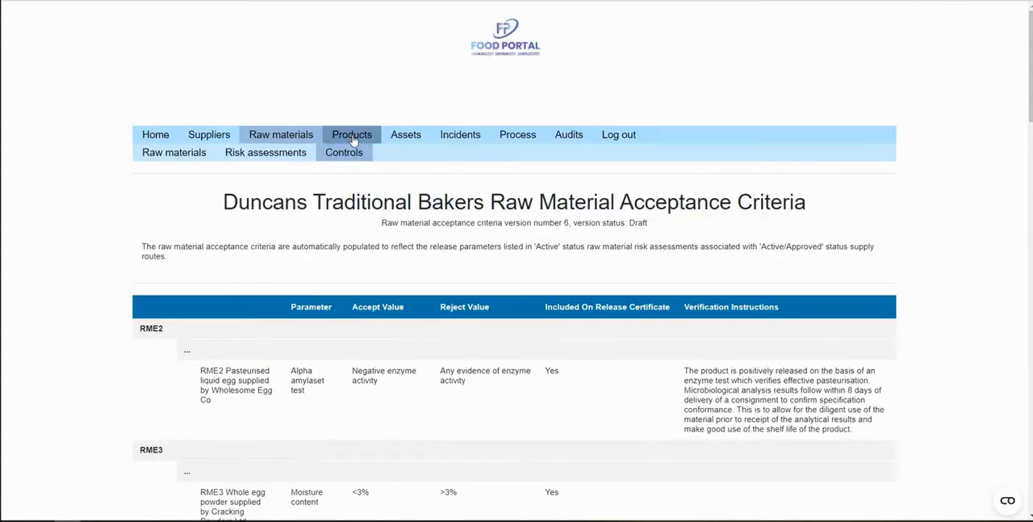
Open the product record of PR007 Bread roll and examine its specification version history and file attachments
left_click(353, 137)
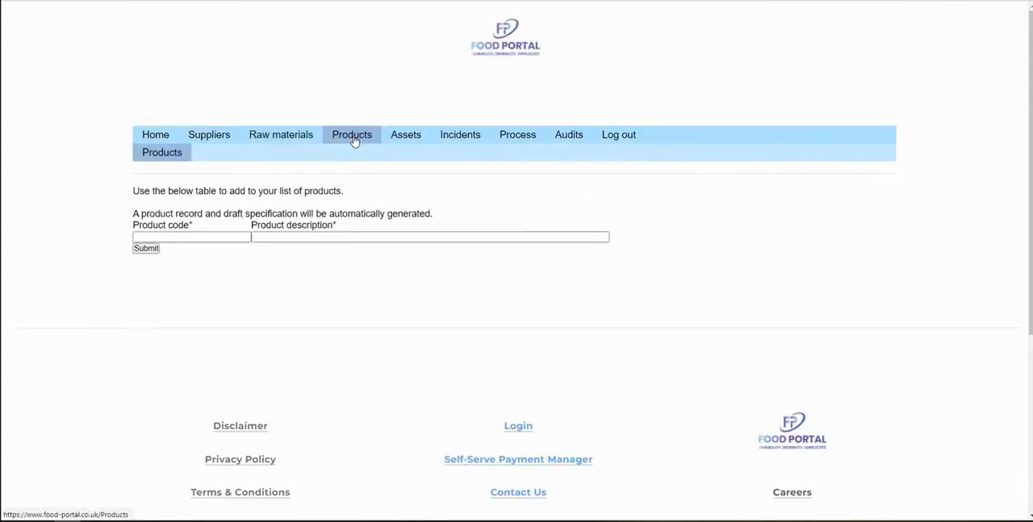
scroll(202, 243, "down", 4)
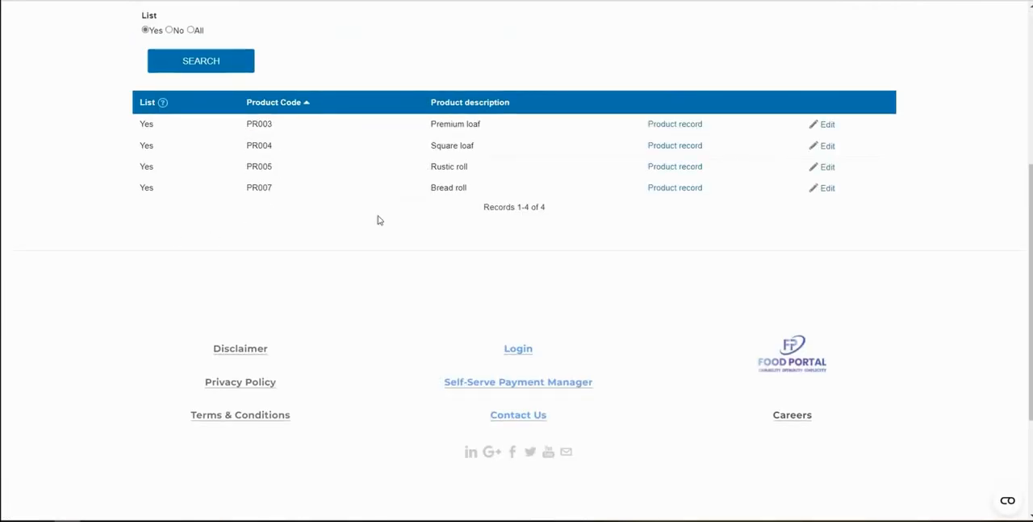
left_click(685, 192)
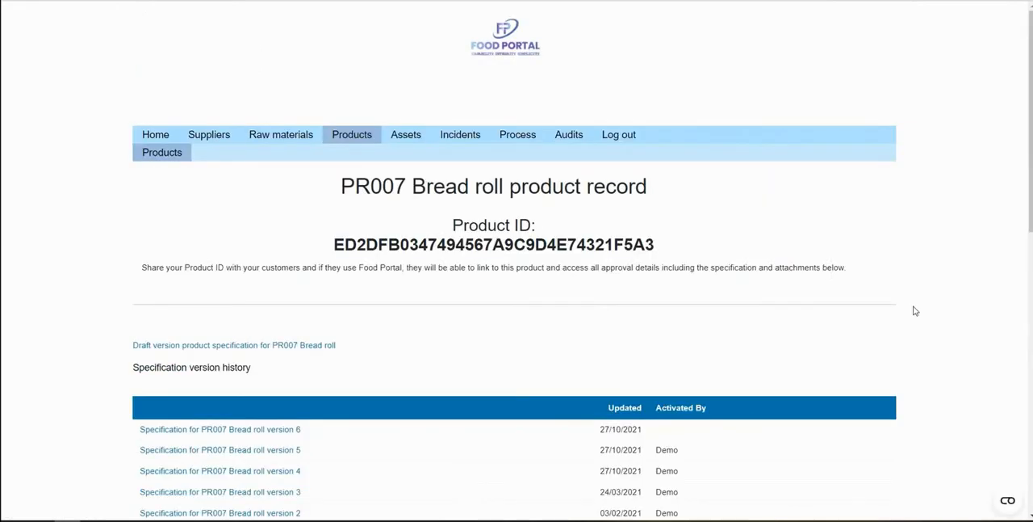
scroll(914, 311, "down", 2)
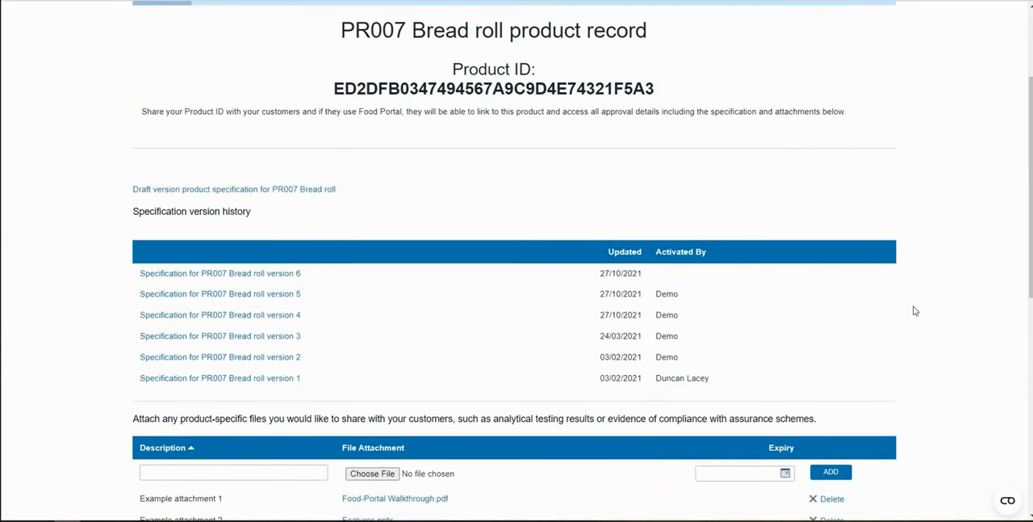
scroll(915, 311, "down", 2)
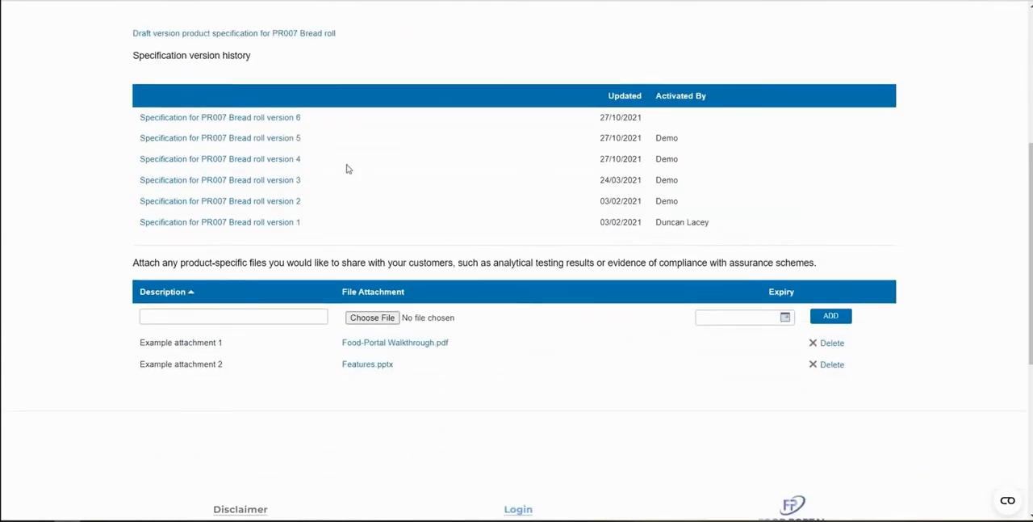
scroll(77, 279, "up", 4)
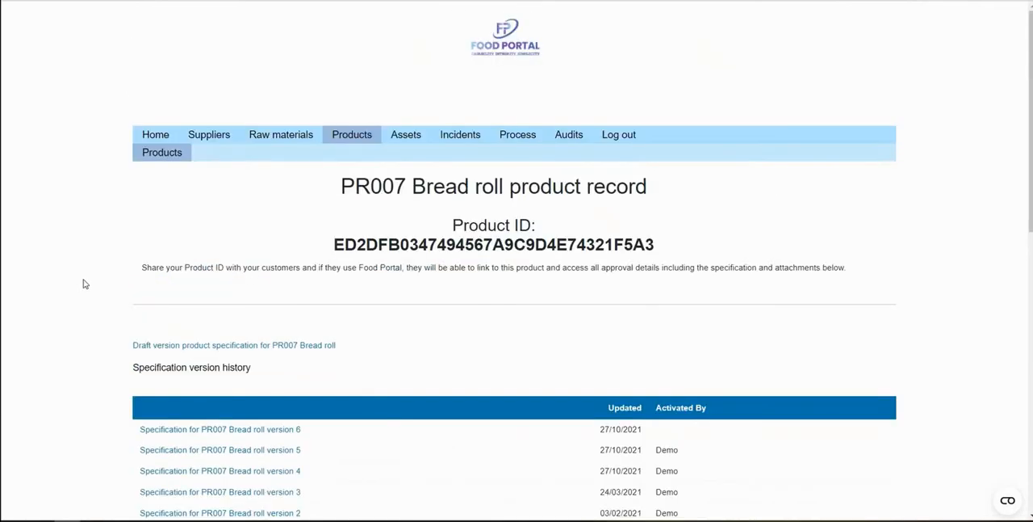
scroll(84, 283, "down", 2)
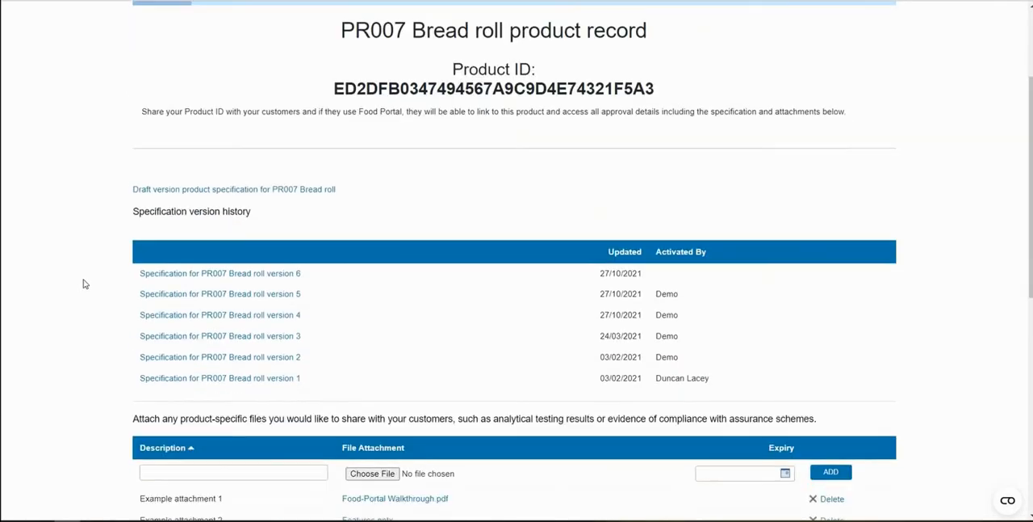
Open version 6 of the PR007 Bread roll specification and highlight the product ID in its heading
left_click(258, 274)
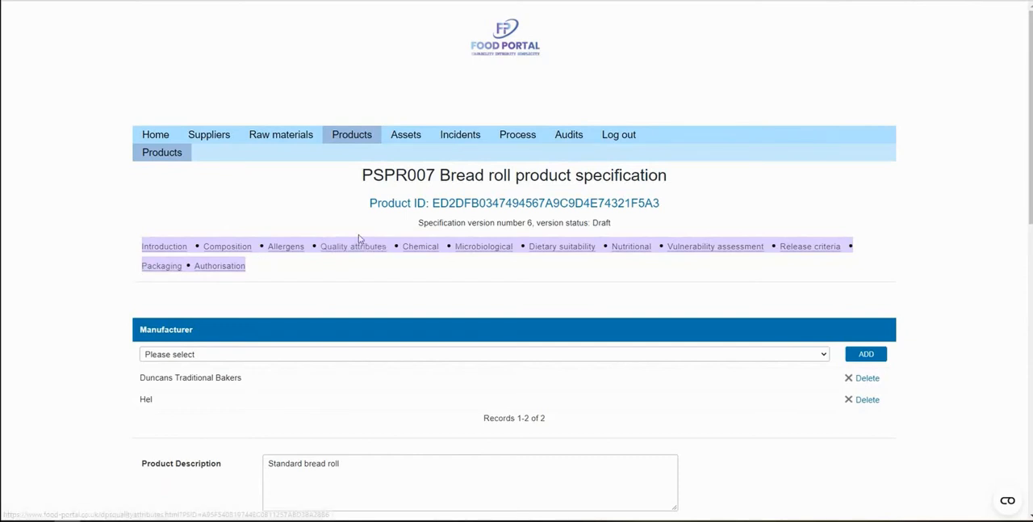
left_click_drag(674, 205, 434, 204)
key("ctrl+c")
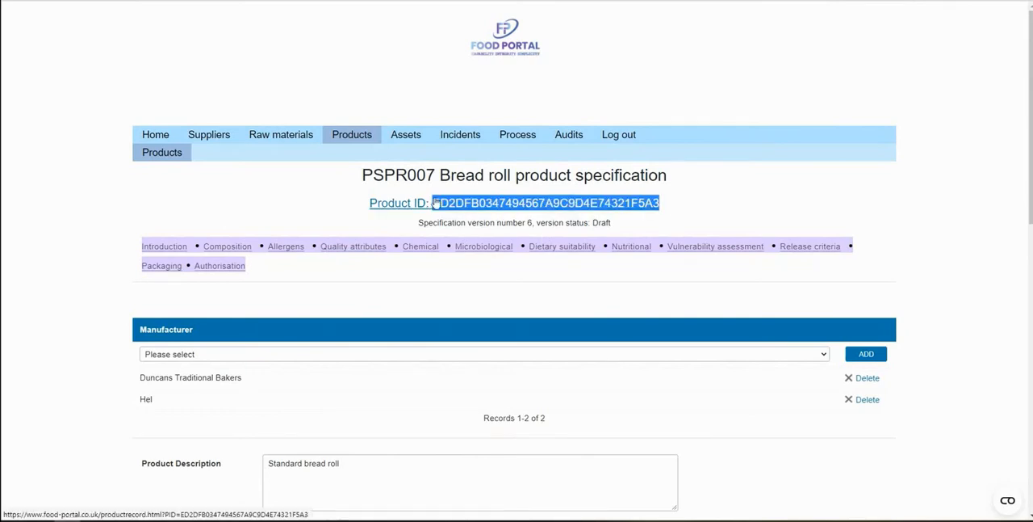
Start a new supply route connected to a supplier's product record and paste the copied PR007 Bread roll product ID as the Material ID
left_click(293, 146)
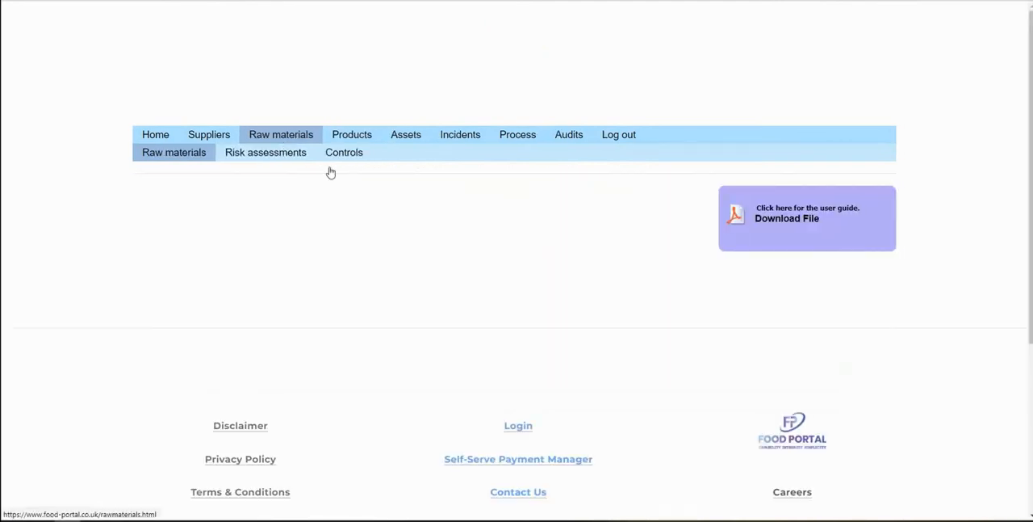
left_click(279, 156)
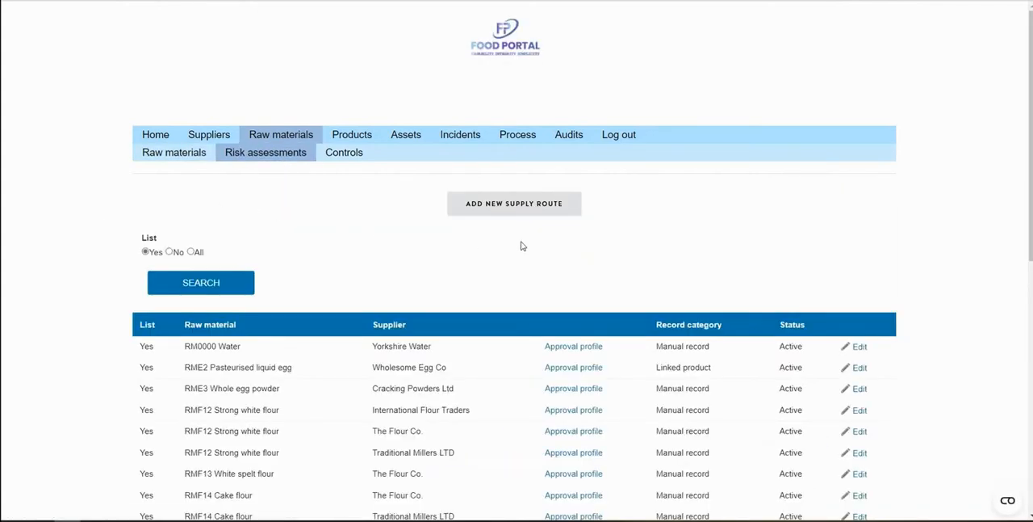
left_click(537, 209)
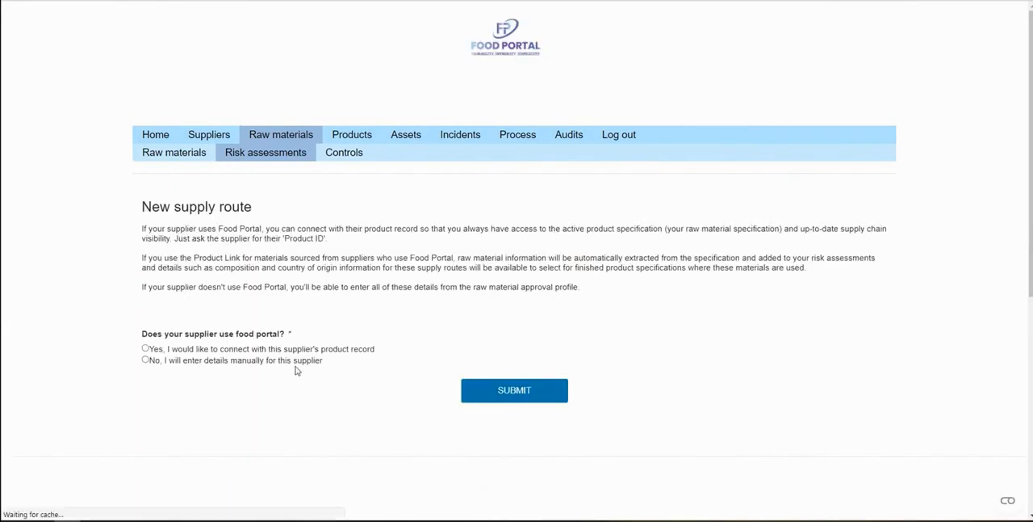
left_click(301, 349)
left_click(504, 392)
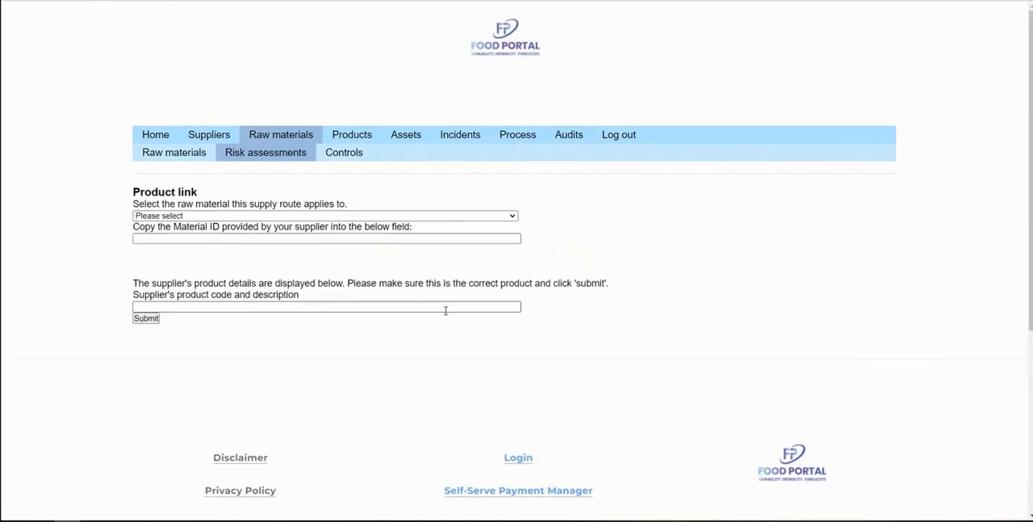
left_click(297, 287)
key("ctrl+v")
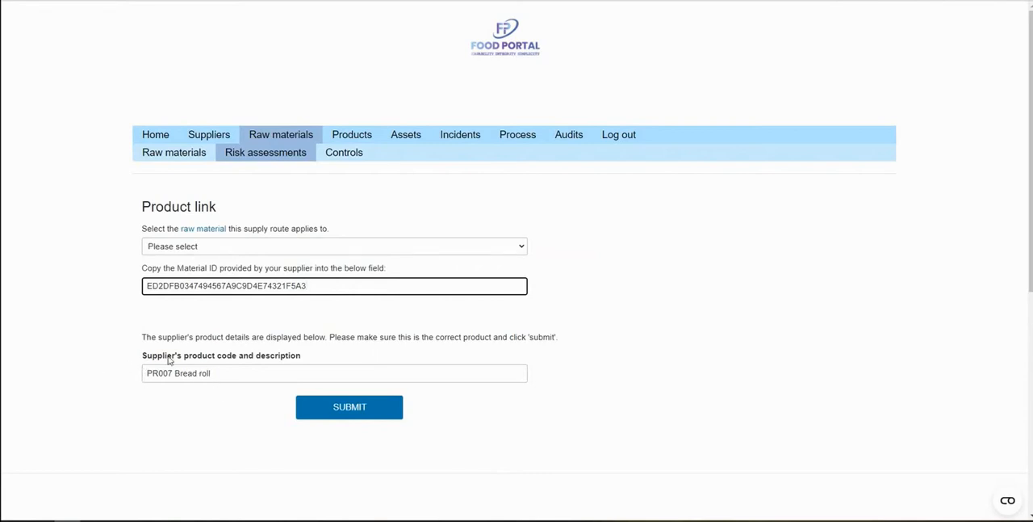
Return to the risk assessments, open the approval profile of RME2 Pasteurised liquid egg from Wholesome Egg Co and review its version histories
left_click(284, 161)
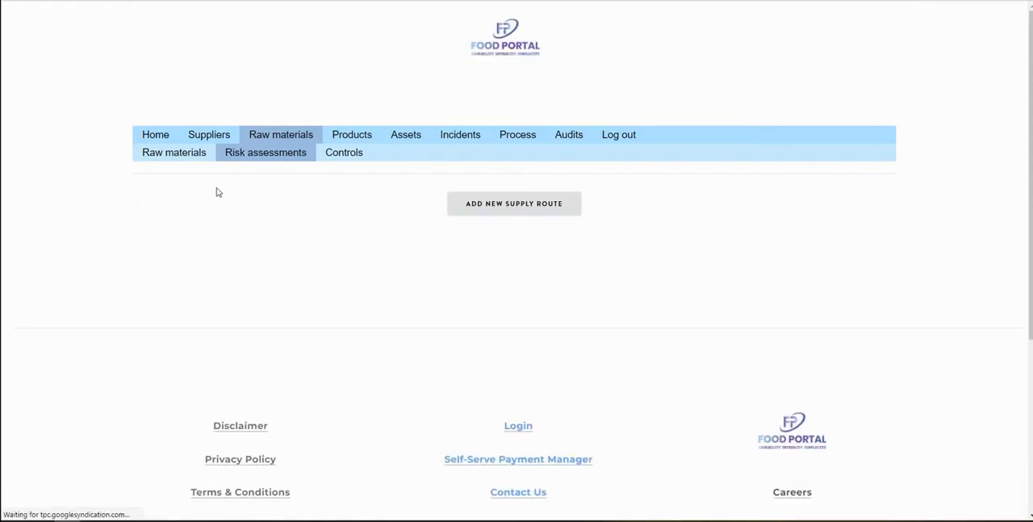
scroll(216, 193, "down", 2)
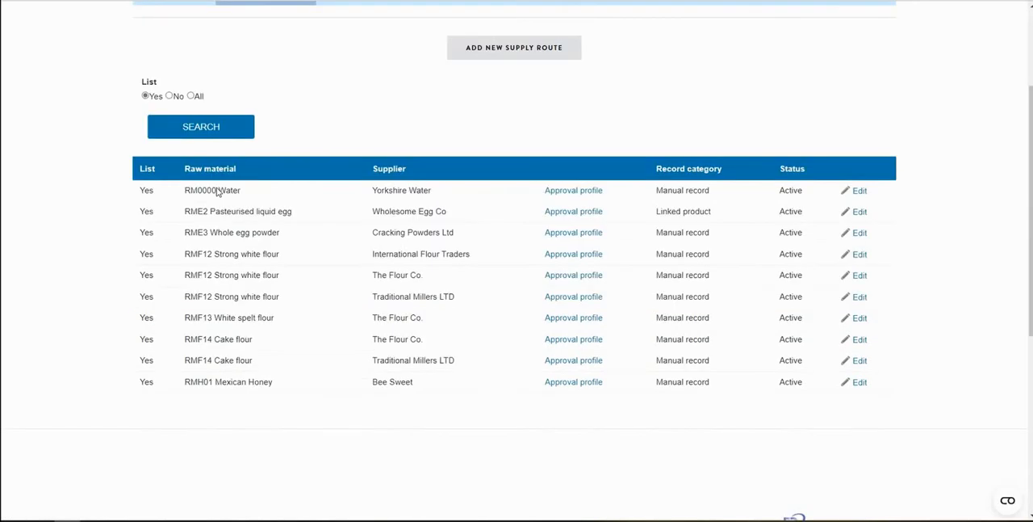
left_click_drag(722, 212, 657, 216)
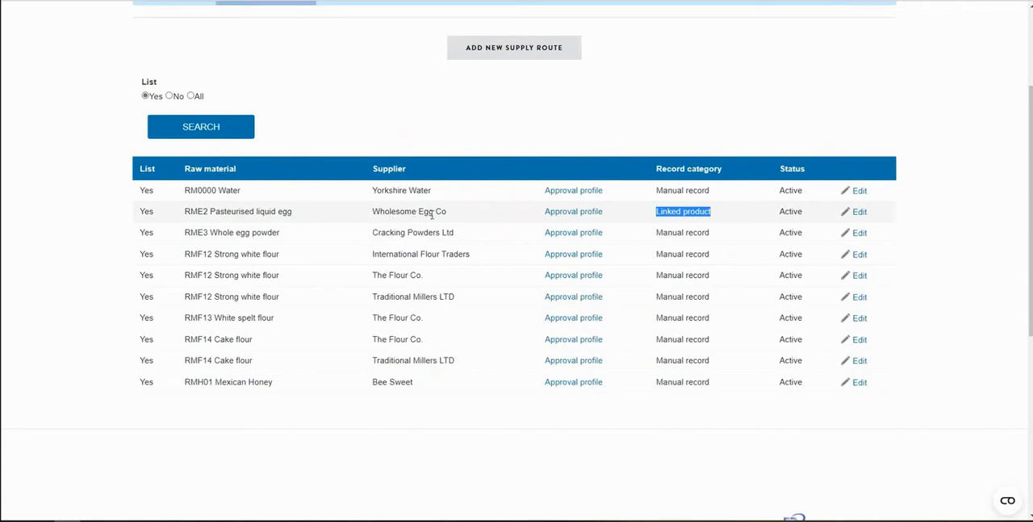
left_click(579, 215)
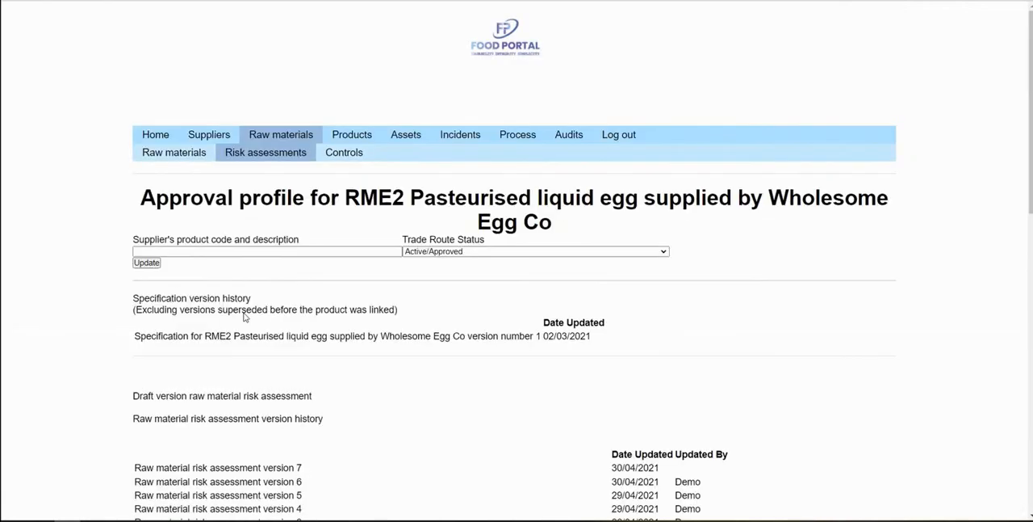
scroll(106, 236, "down", 4)
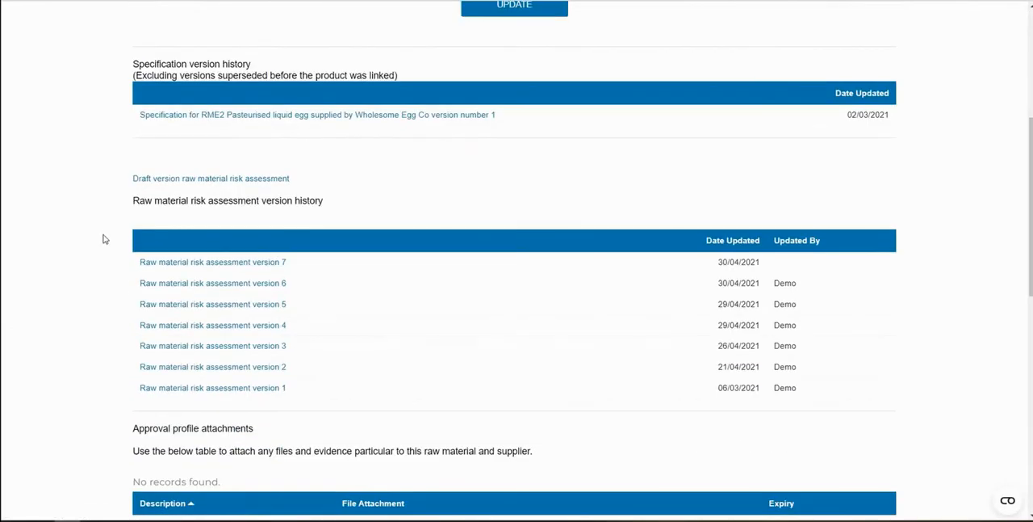
Open raw material risk assessment version 7 and highlight the note about the supplier's active product specification below the introduction details
left_click(196, 262)
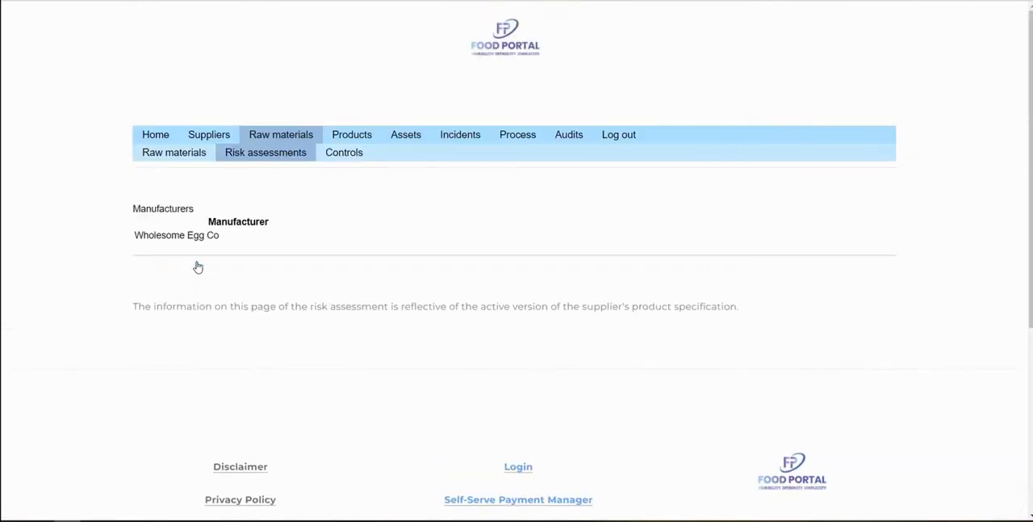
scroll(152, 263, "down", 4)
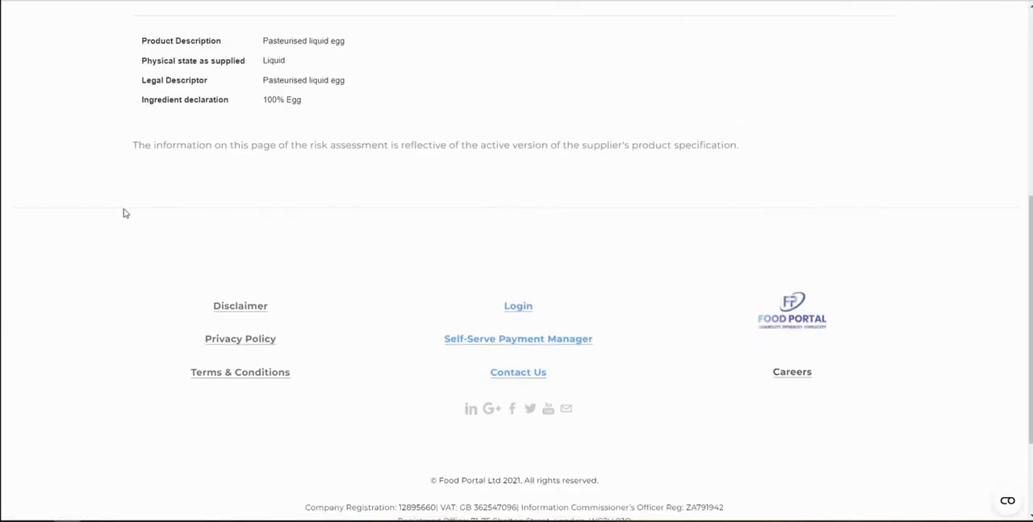
scroll(129, 363, "up", 2)
left_click_drag(137, 389, 738, 394)
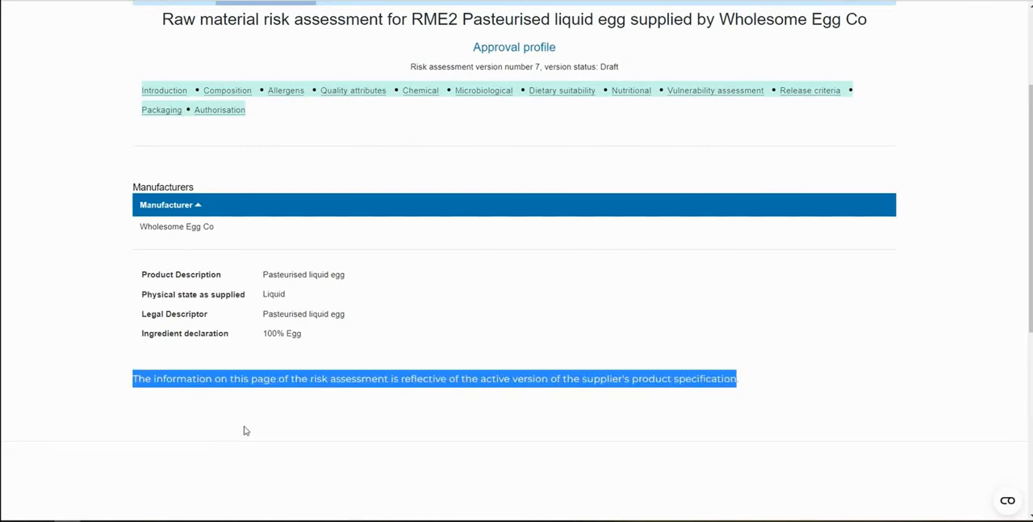
scroll(266, 356, "up", 1)
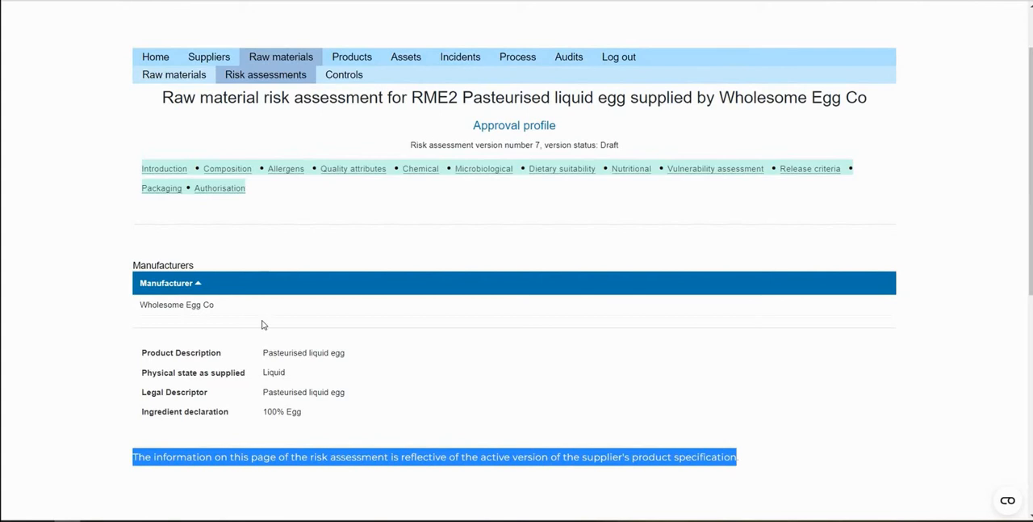
Review the allergen exposure and microbiological parameters sections of the RME2 Pasteurised liquid egg risk assessment
left_click(291, 177)
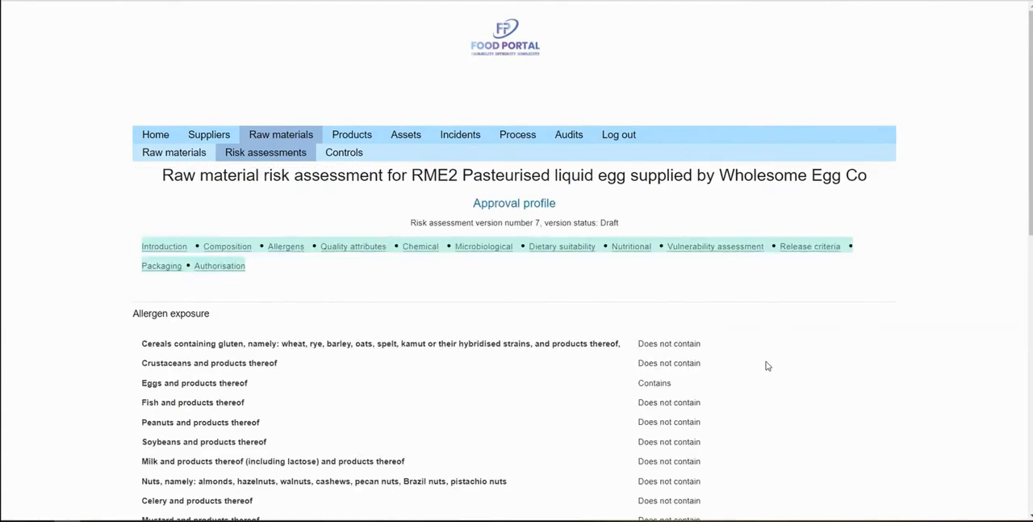
scroll(761, 360, "down", 3)
scroll(757, 355, "up", 2)
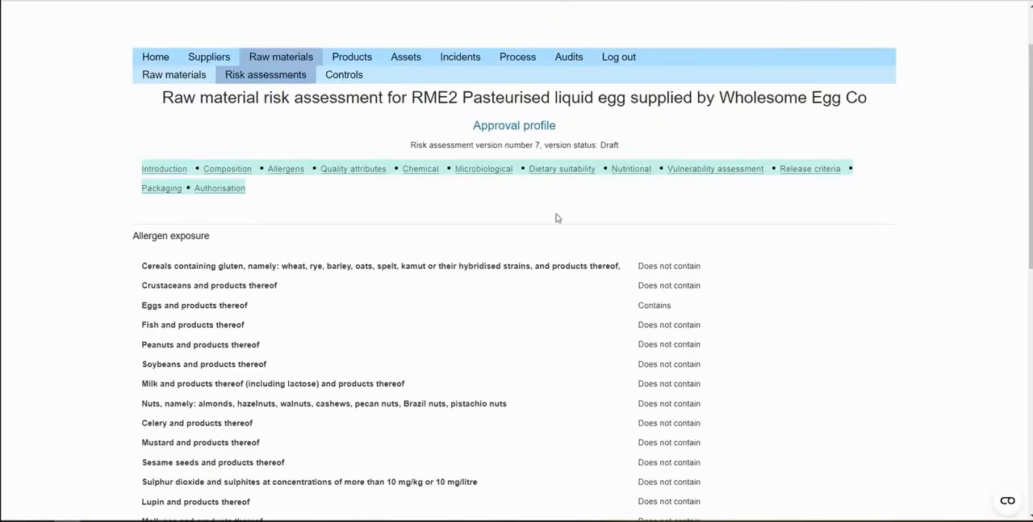
left_click(485, 173)
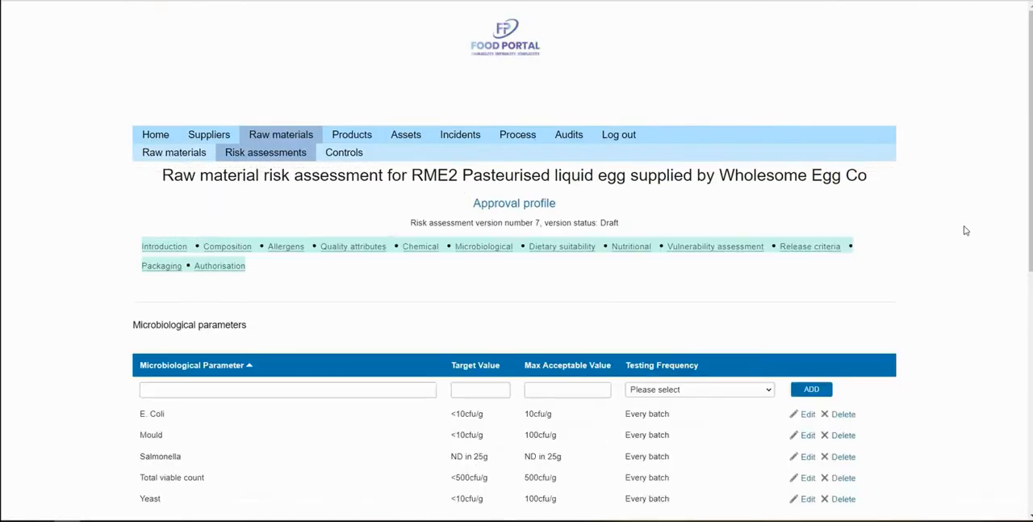
scroll(961, 229, "down", 1)
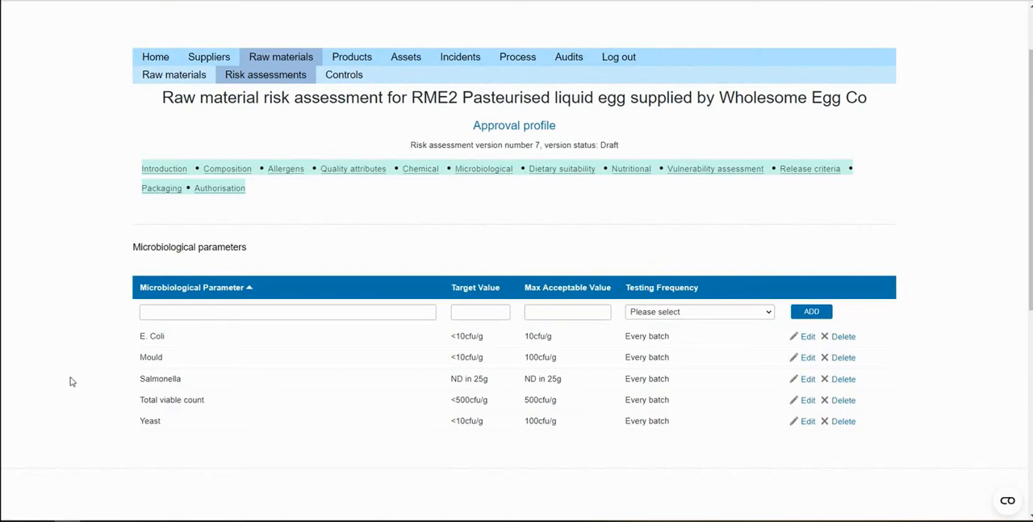
Open the vulnerability assessment and compare its fraud risk ratings and commentary with the vulnerability factors from the linked product specification
left_click(750, 170)
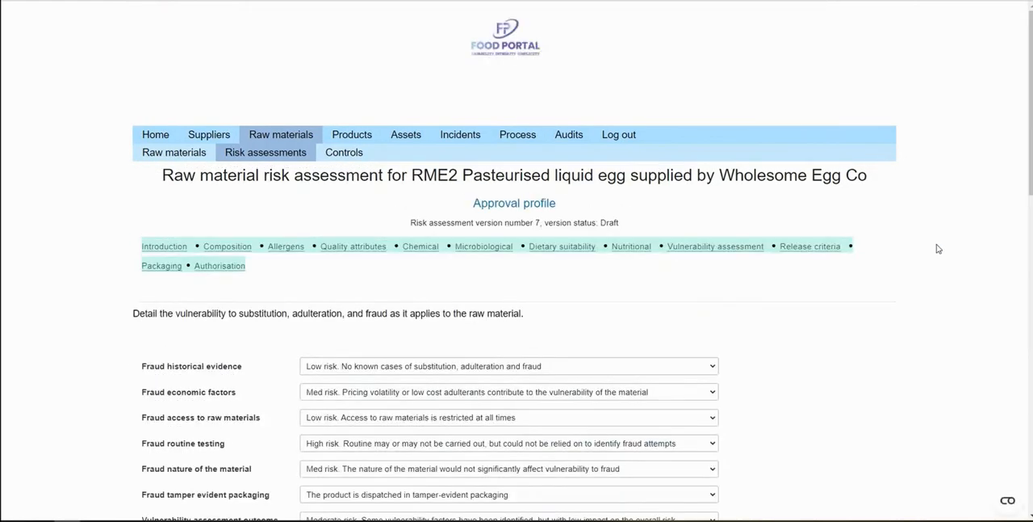
scroll(799, 235, "down", 1)
scroll(803, 234, "down", 4)
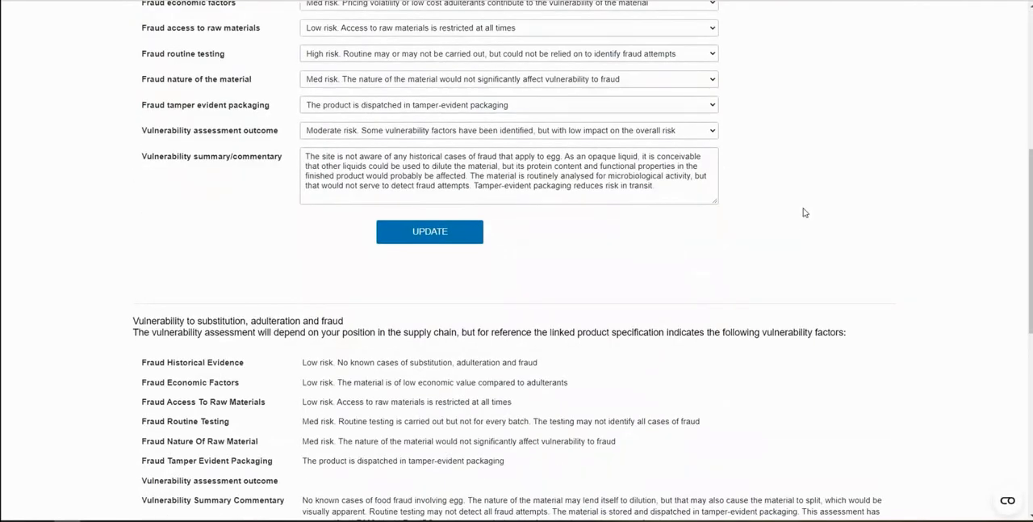
scroll(764, 165, "up", 2)
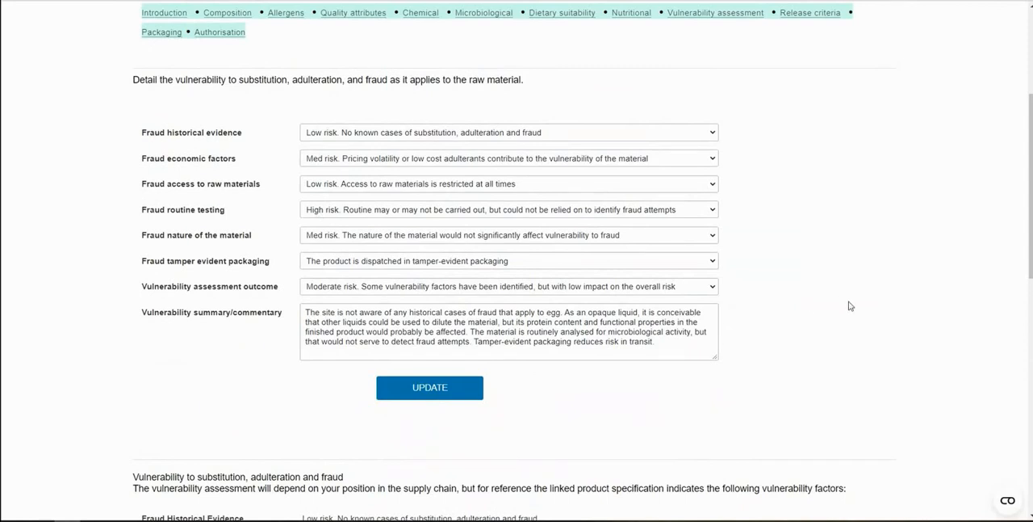
scroll(850, 307, "down", 2)
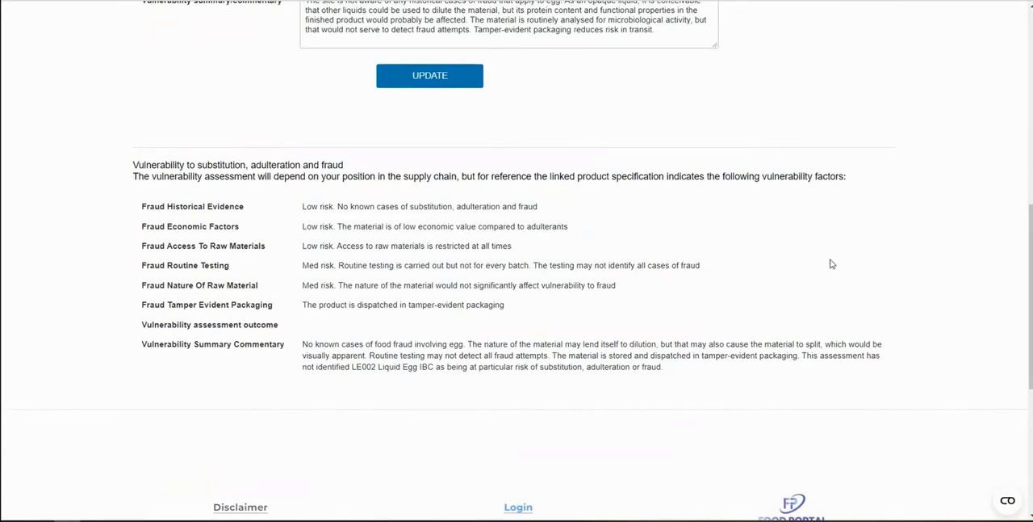
scroll(847, 283, "up", 2)
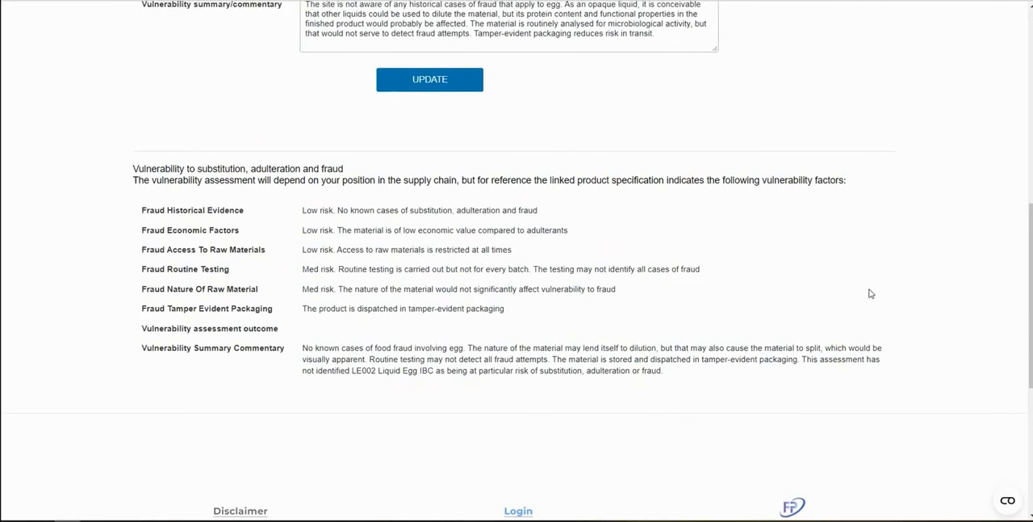
scroll(883, 311, "up", 3)
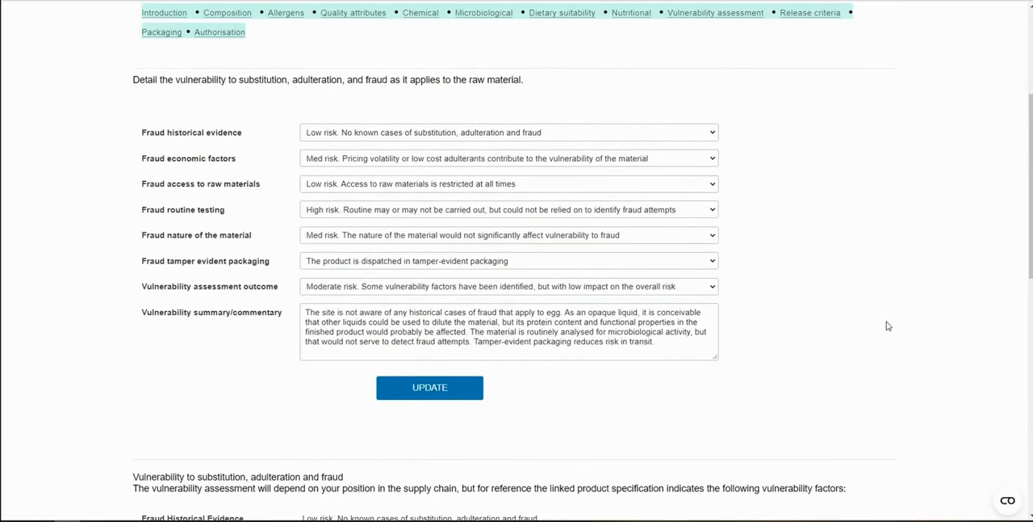
scroll(885, 328, "up", 1)
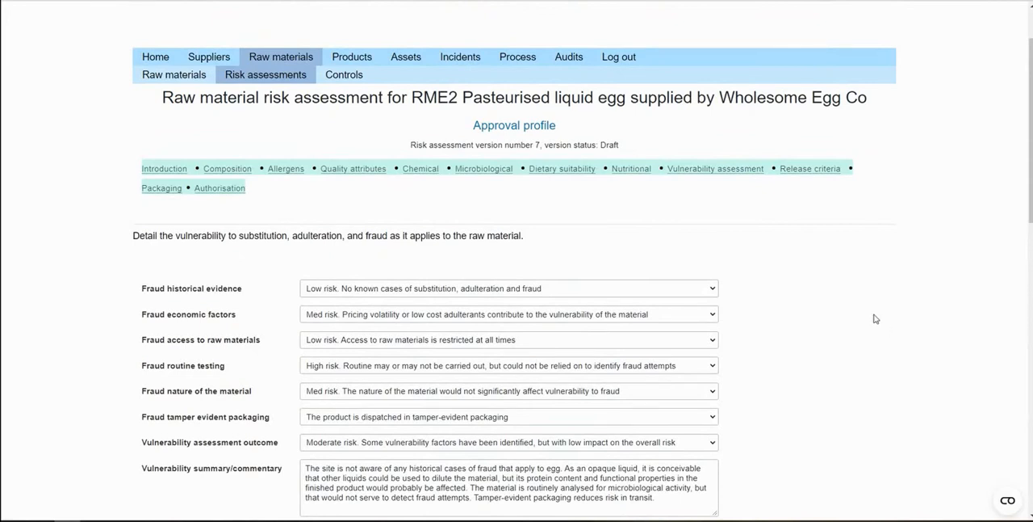
scroll(874, 318, "up", 1)
scroll(872, 318, "down", 1)
scroll(872, 318, "up", 2)
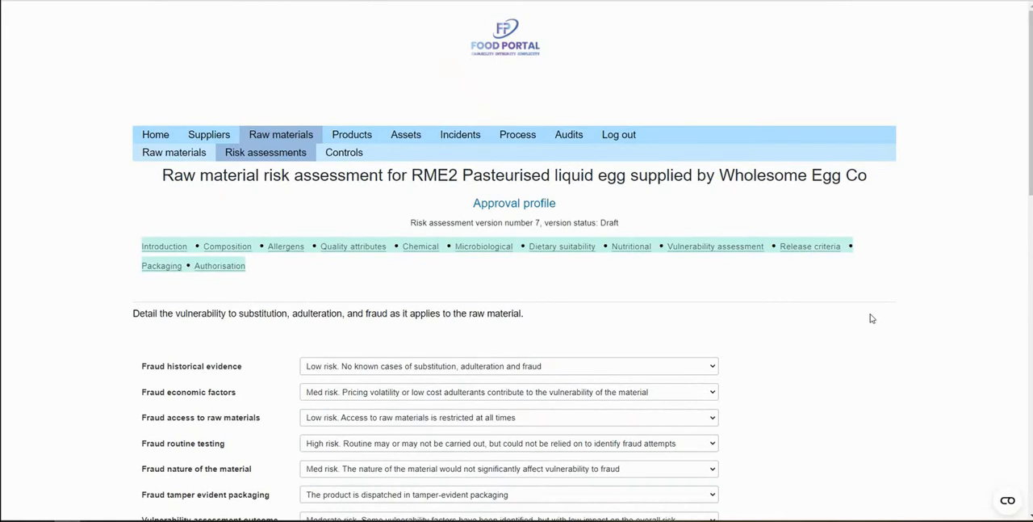
Open the assets area and review the form and list of areas and zones
left_click(403, 137)
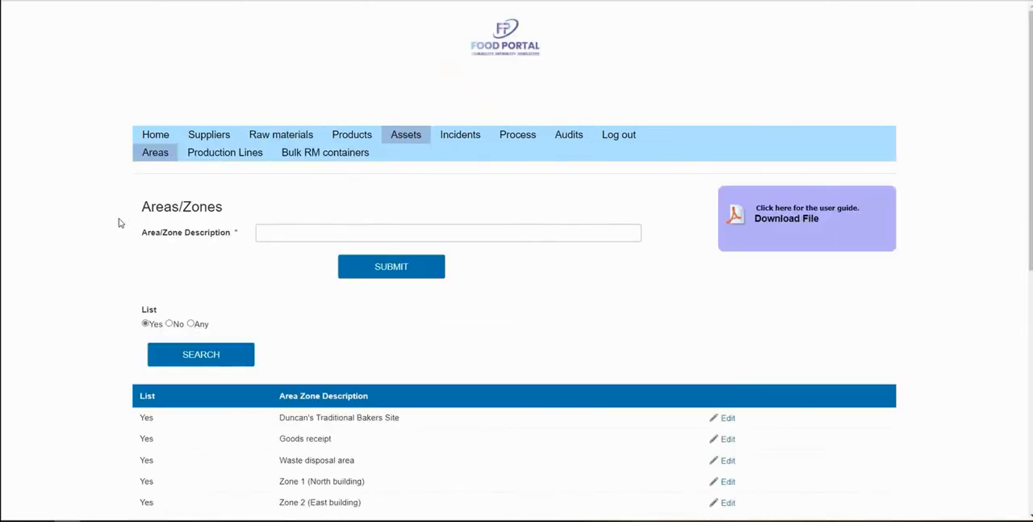
scroll(120, 222, "down", 2)
scroll(119, 222, "up", 1)
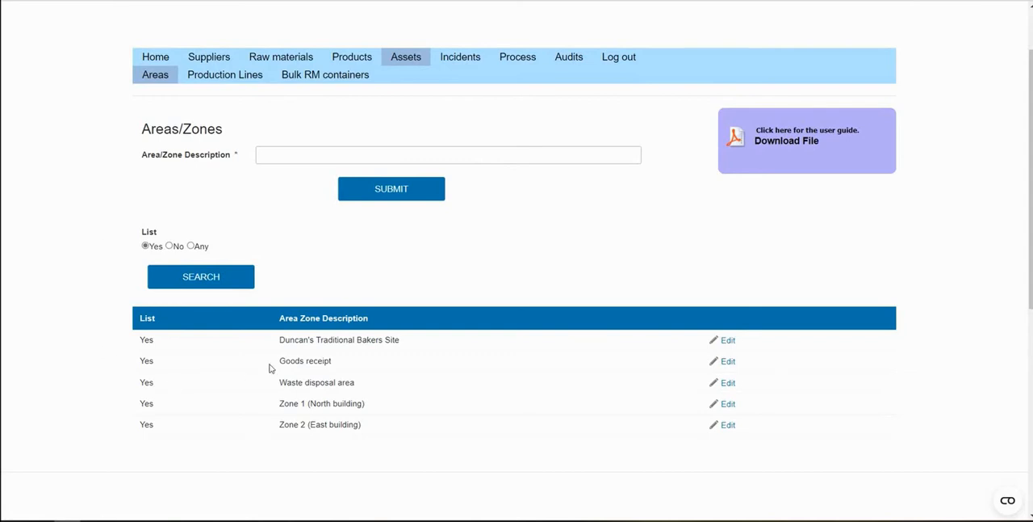
mouse_move(277, 360)
left_mouse_down()
mouse_move(337, 365)
mouse_move(279, 362)
left_mouse_up()
Review the production lines and bulk raw material containers, including the loading history for Silo 1
left_click(222, 86)
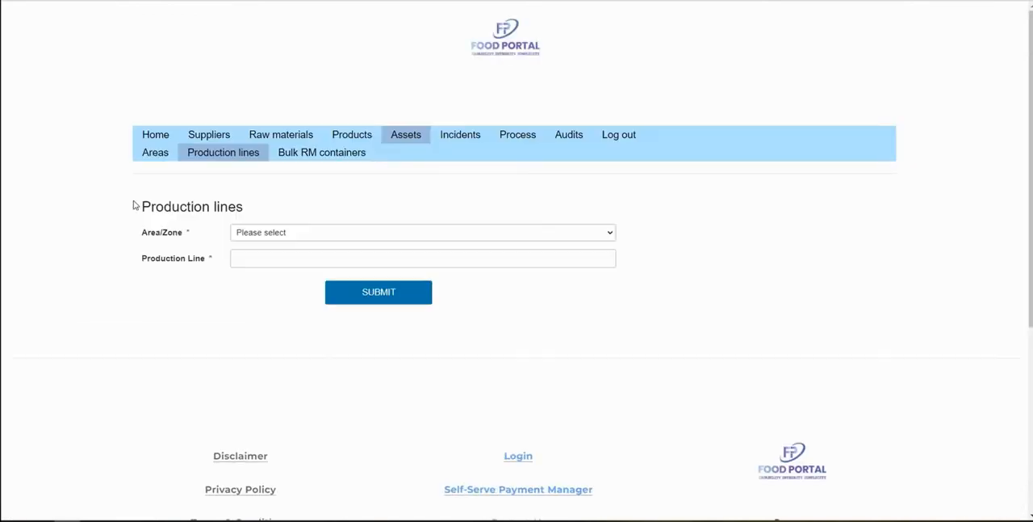
scroll(134, 202, "down", 1)
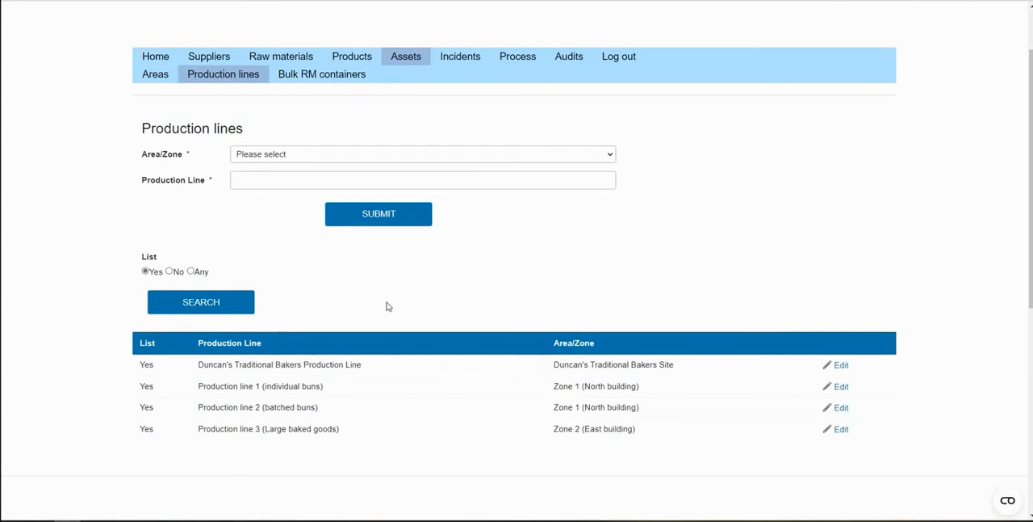
left_click(327, 74)
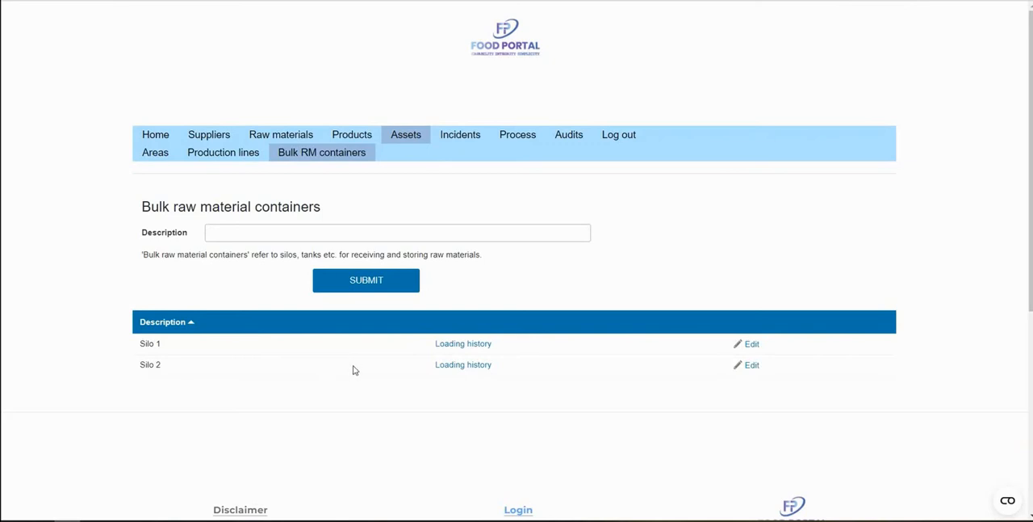
left_click(467, 348)
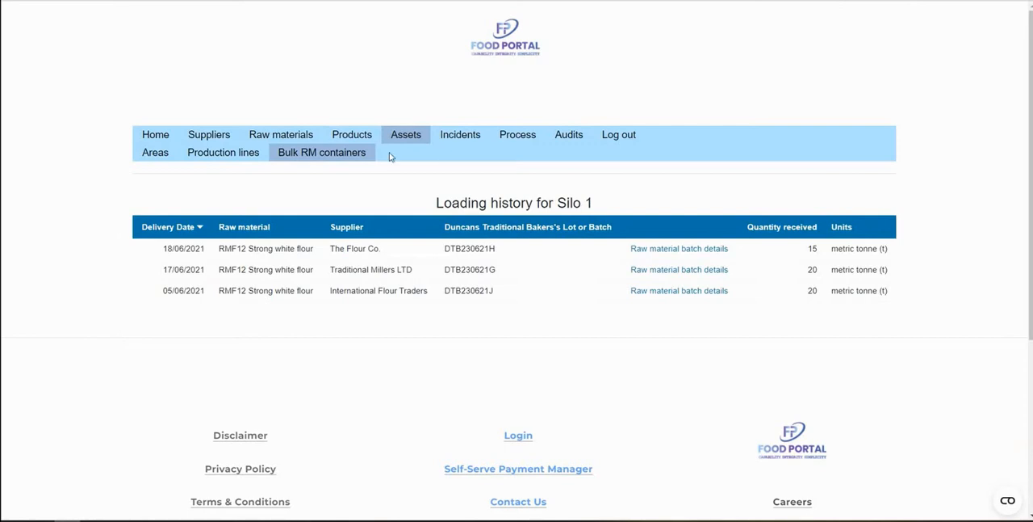
Open the incidents area and set the source of event information to Customer complaint in the new incident form
left_click(462, 137)
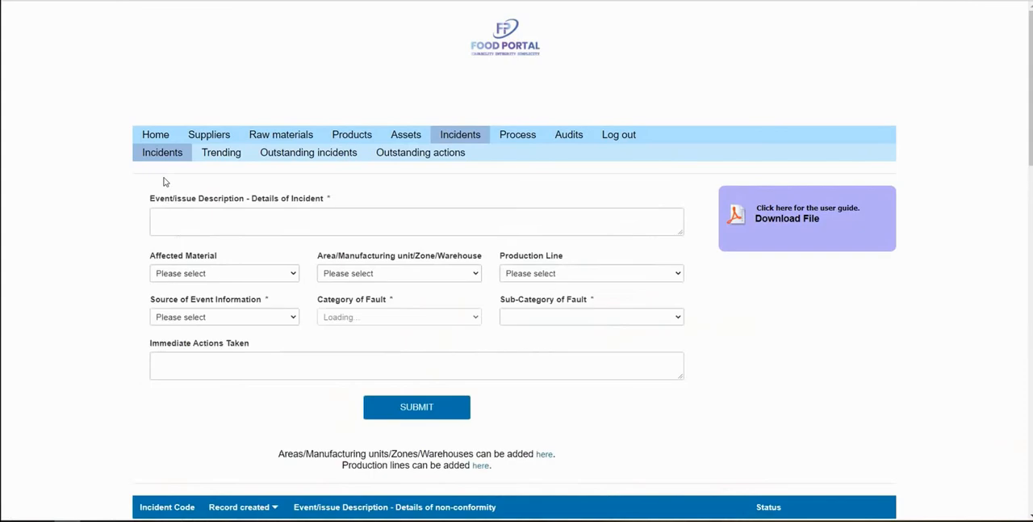
scroll(163, 182, "down", 1)
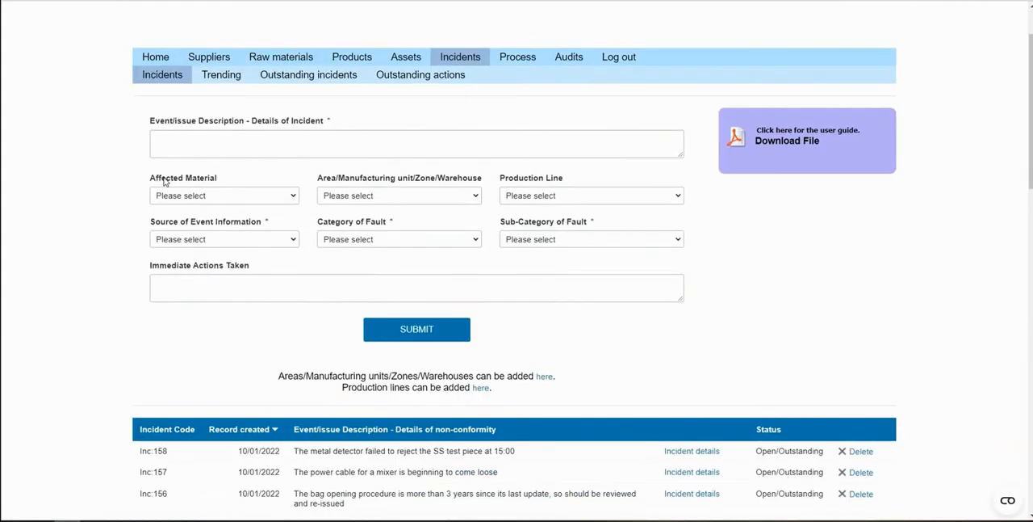
left_click(293, 240)
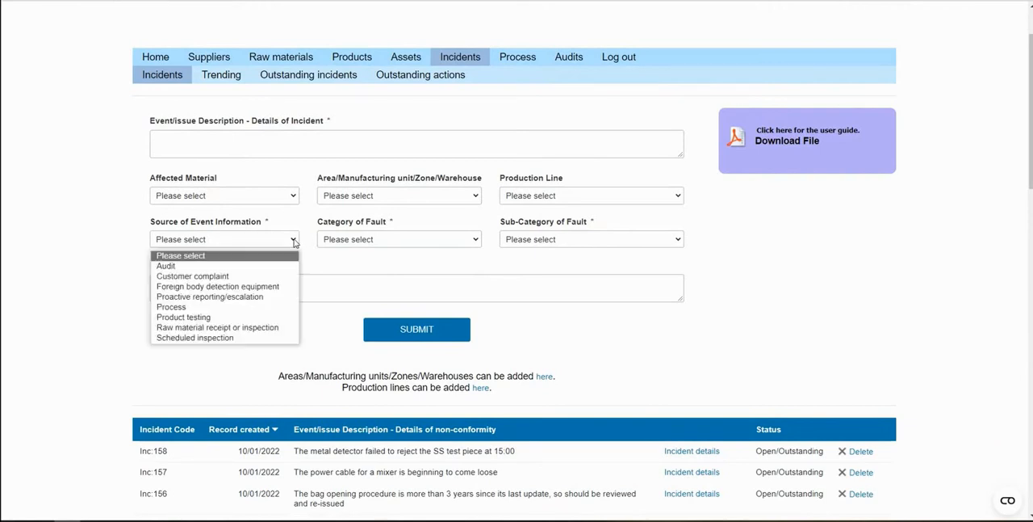
left_click(260, 280)
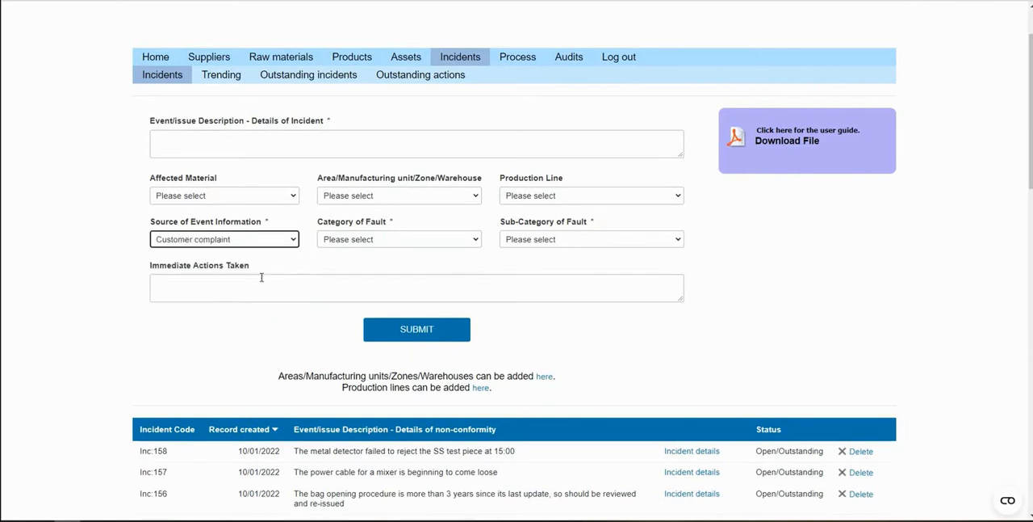
Set the category of fault to Product quality and view the sub-categories offered for it
left_click(445, 241)
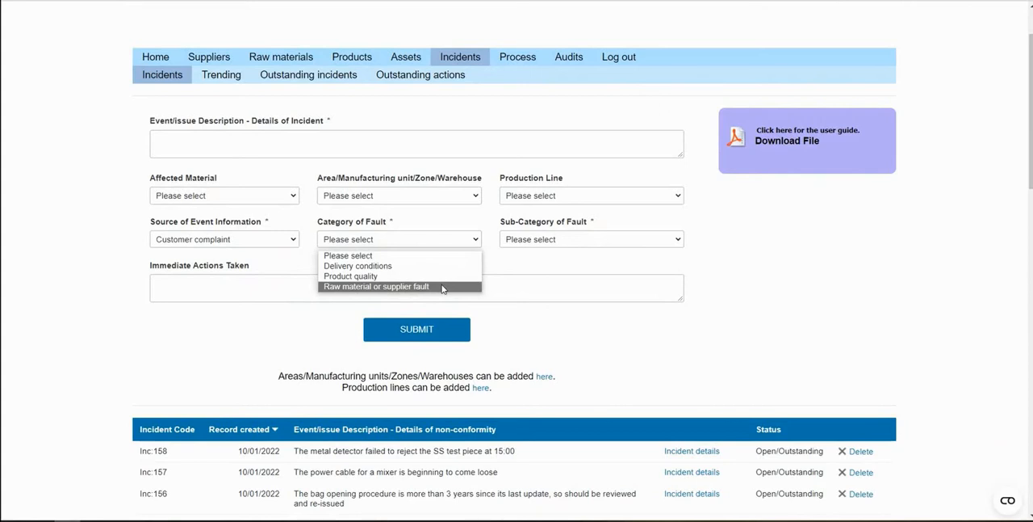
left_click(475, 275)
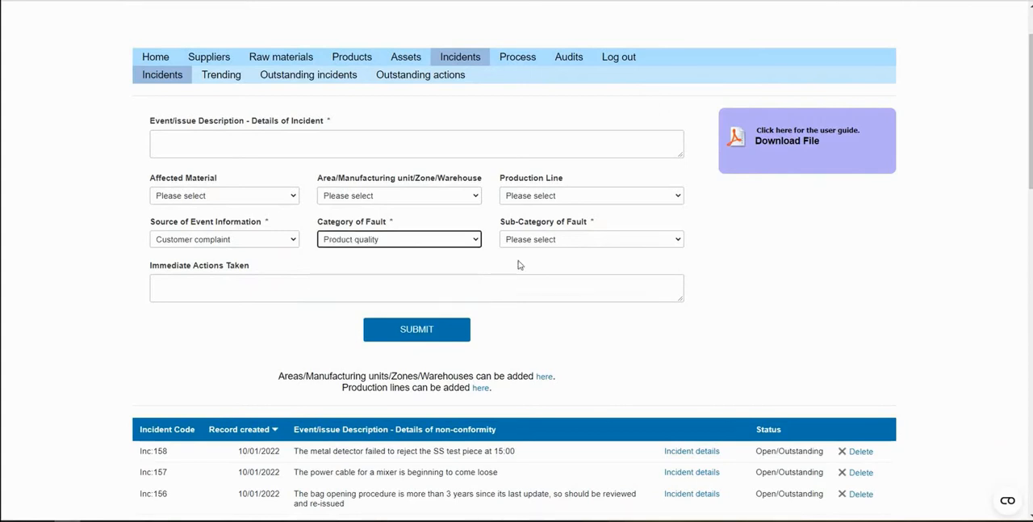
left_click(609, 239)
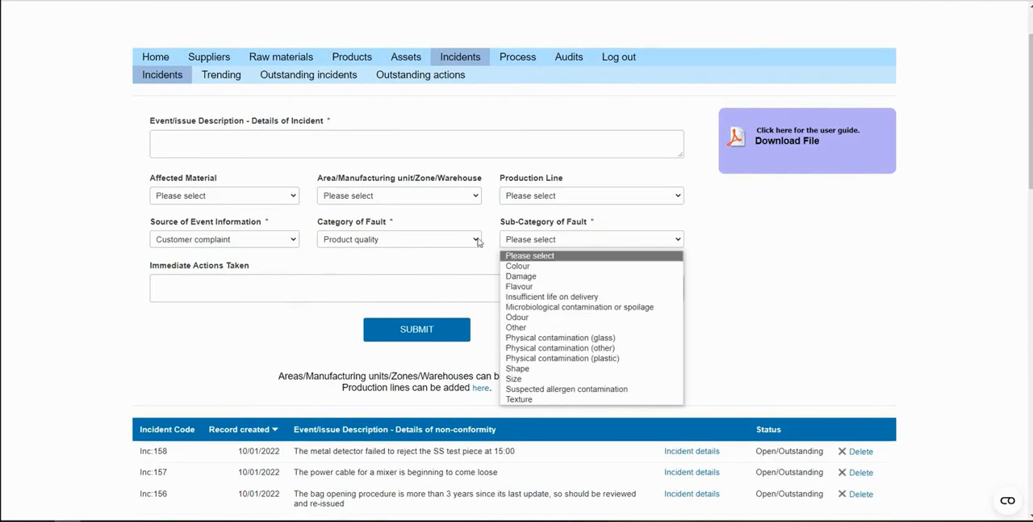
Switch the category of fault to Delivery conditions and view its sub-categories
left_click(452, 234)
left_click(449, 237)
left_click(435, 271)
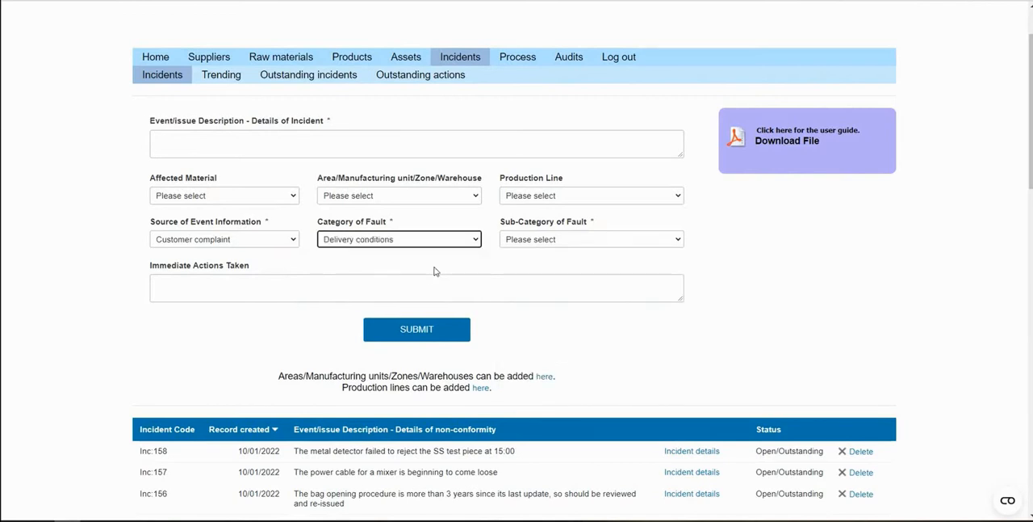
left_click(588, 238)
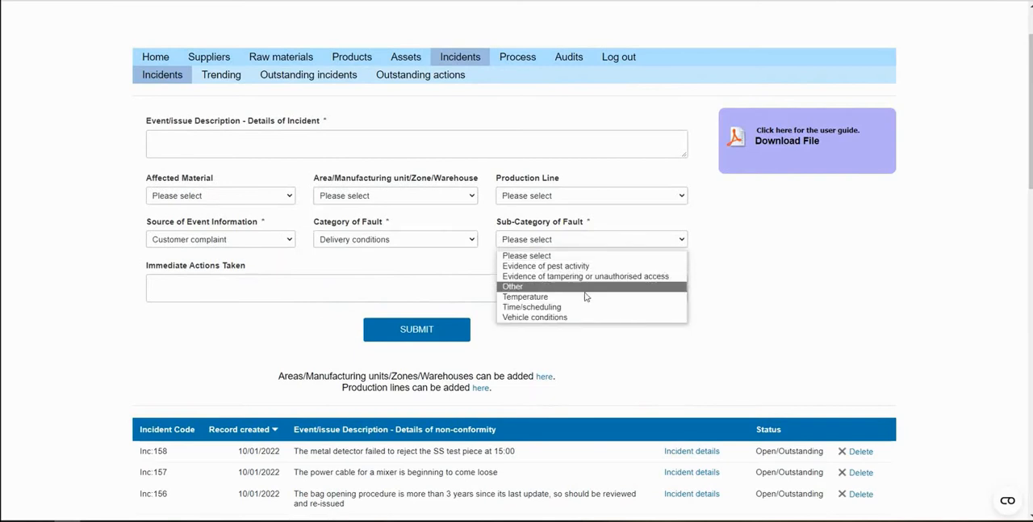
Set the event source to Proactive reporting/escalation and the fault category to Pest control, and view the matching sub-categories
left_click(261, 239)
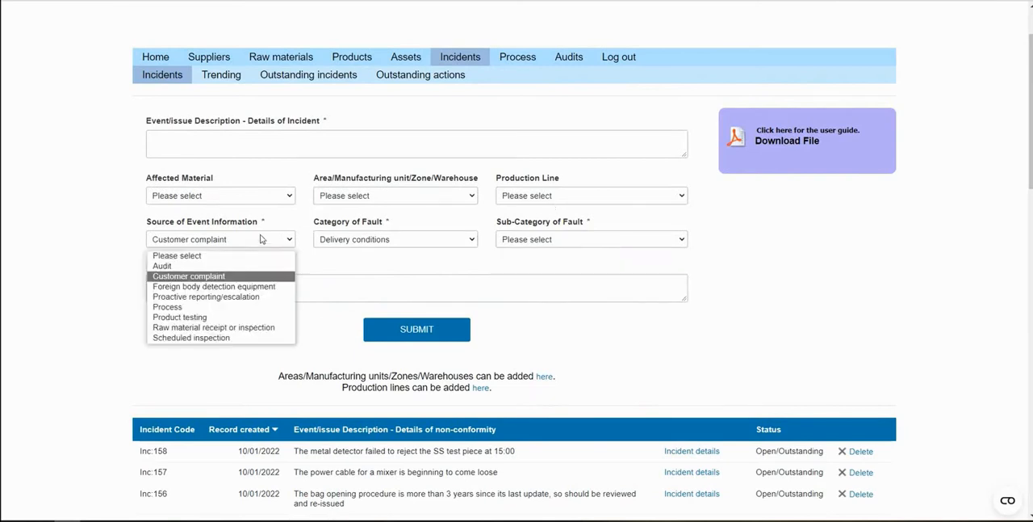
left_click(240, 297)
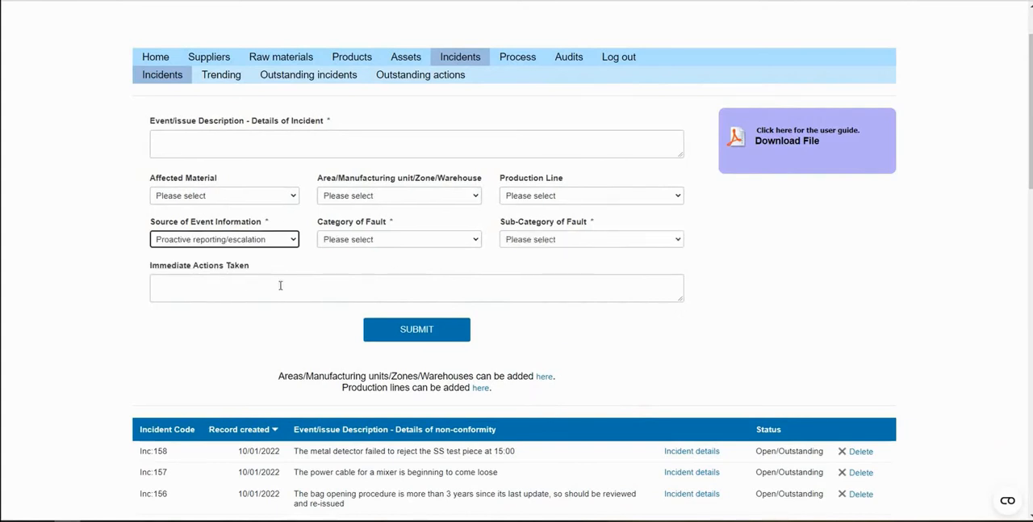
left_click(441, 242)
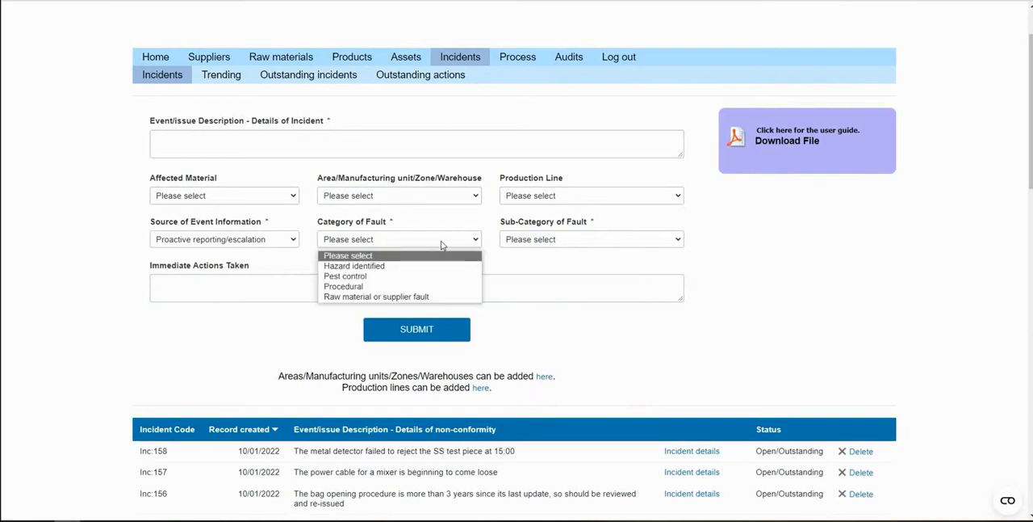
left_click(374, 277)
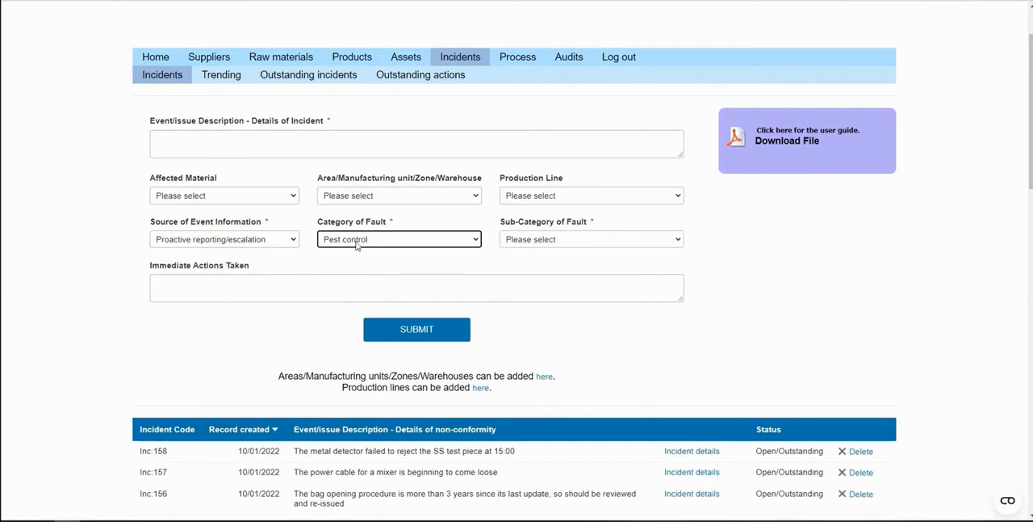
left_click(549, 240)
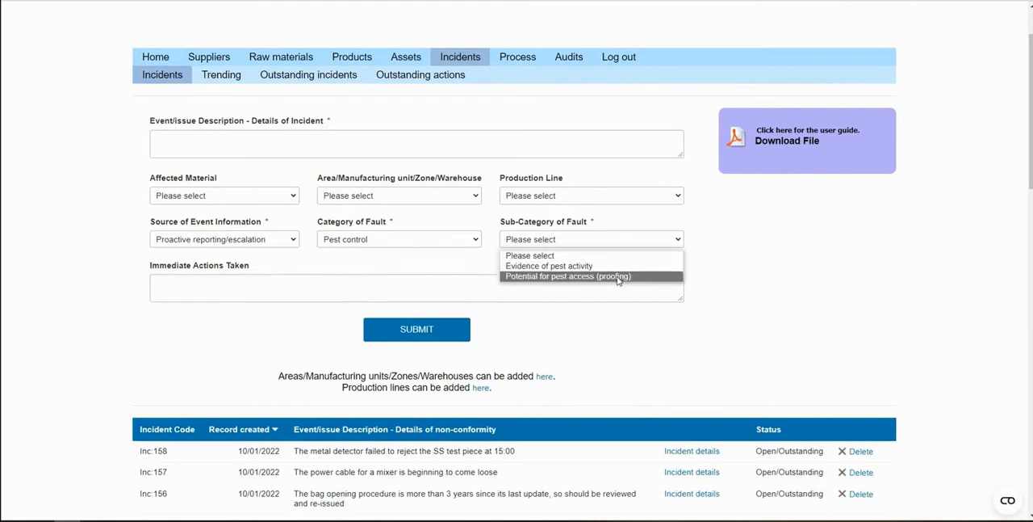
left_click(748, 290)
Open the details of the incident about blue plastic found in a roll and review its main fields
scroll(759, 292, "down", 1)
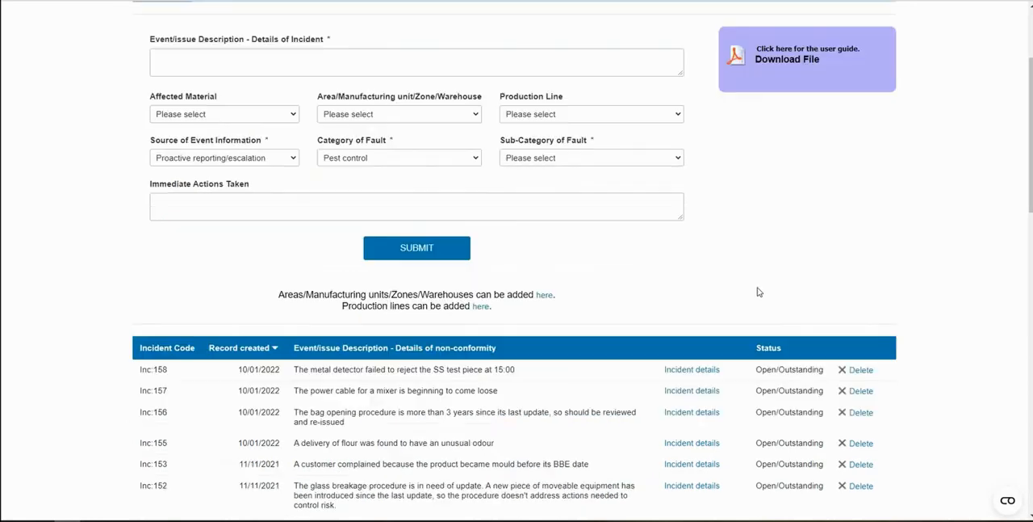
scroll(758, 292, "down", 4)
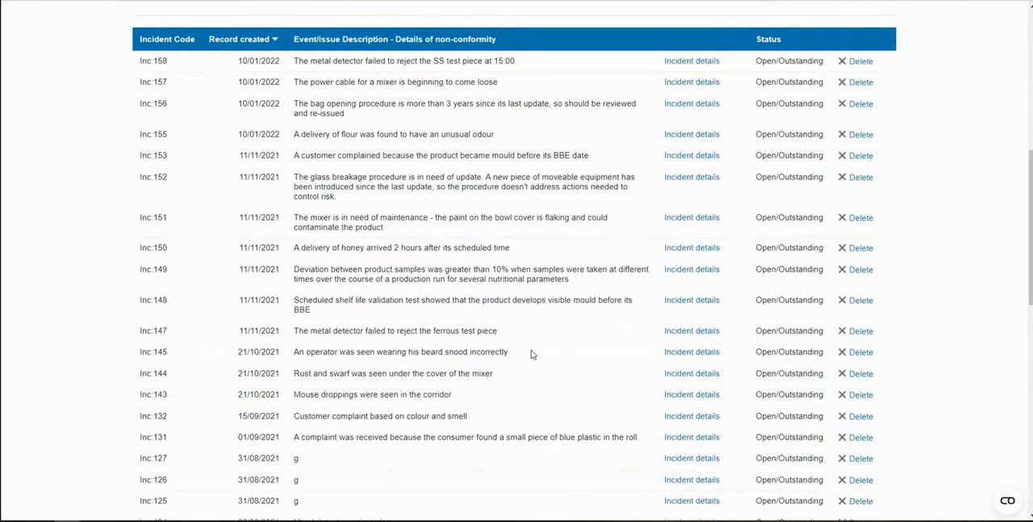
left_click(687, 437)
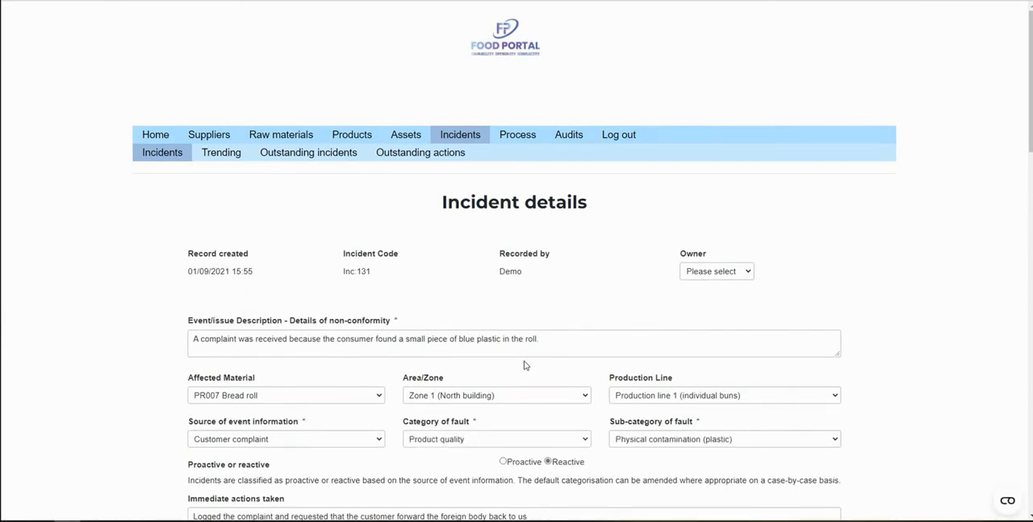
scroll(526, 364, "down", 1)
scroll(524, 365, "down", 2)
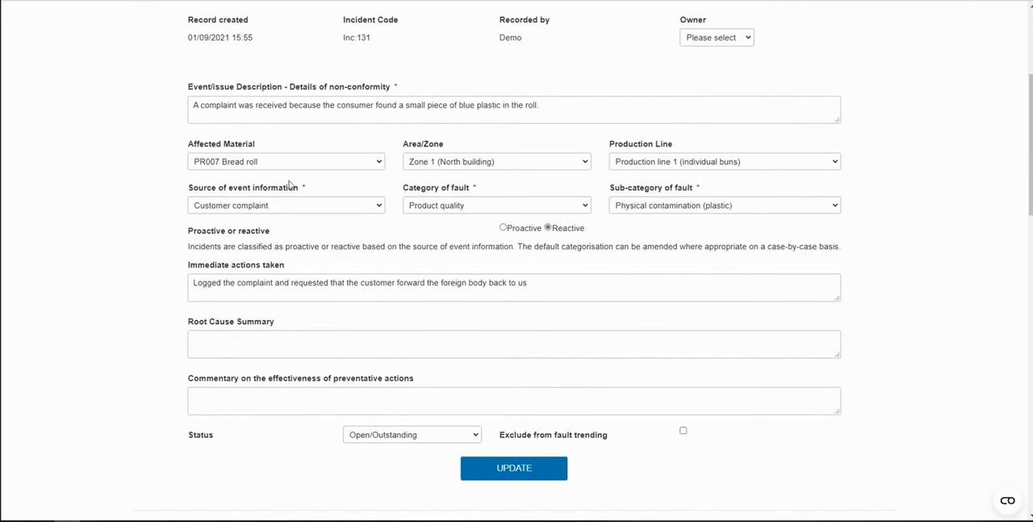
Check the options for the incident's affected material, area/zone and production line, leaving the current selections in place
left_click(306, 165)
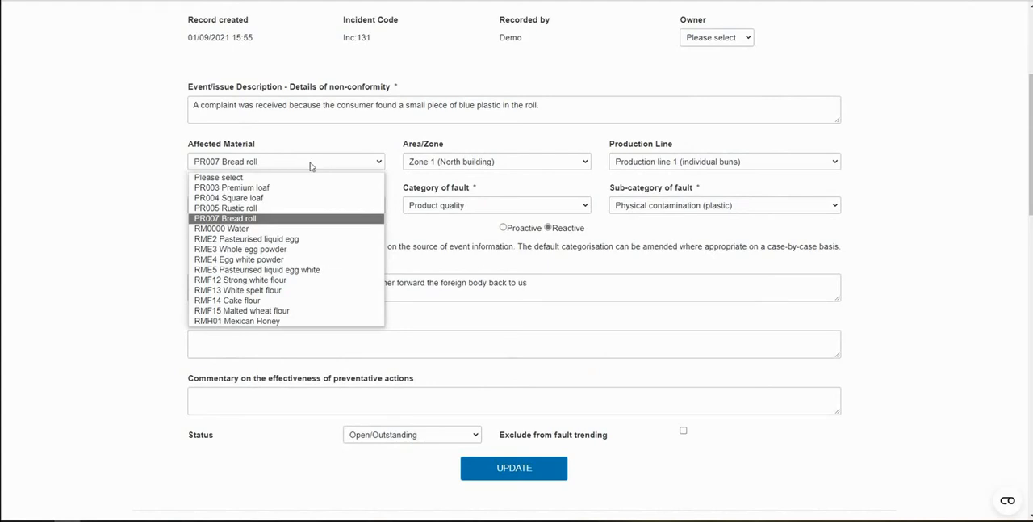
left_click(311, 165)
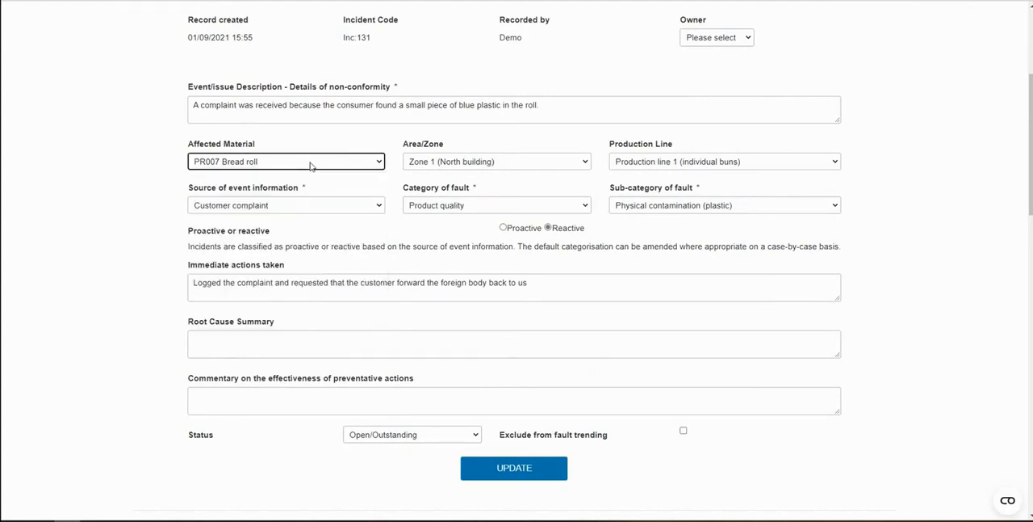
left_click(469, 162)
left_click(469, 163)
left_click(782, 159)
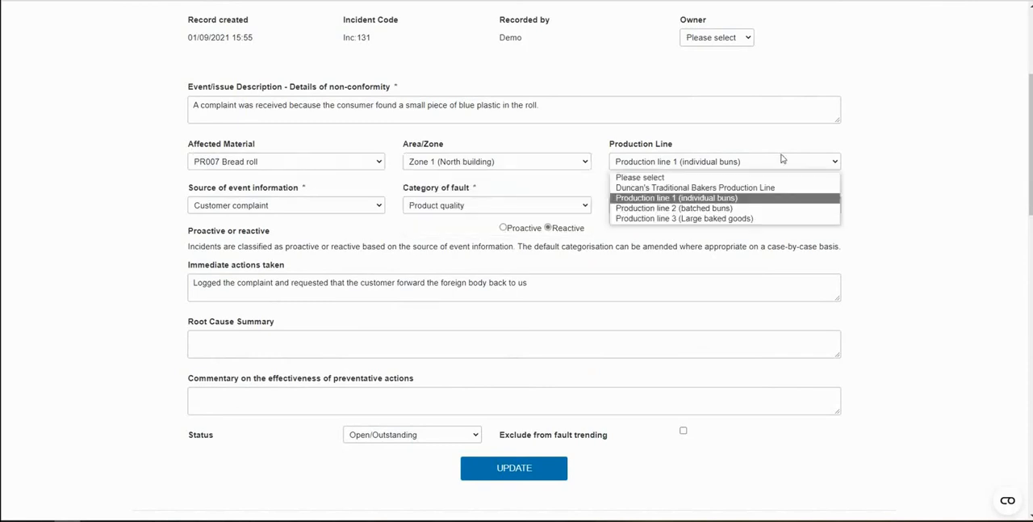
left_click(783, 160)
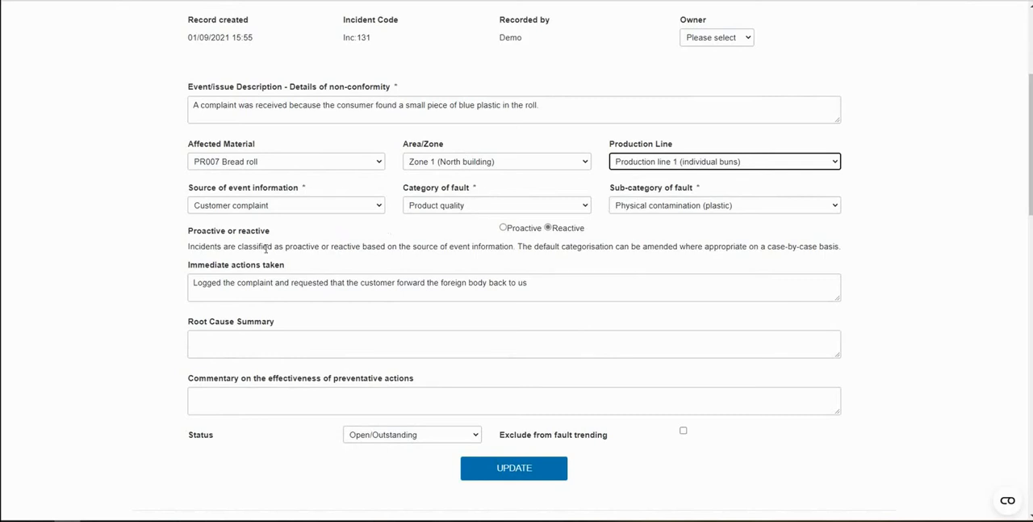
Review the incident's investigation fields, attachments and contributing factors, including the available root cause categories
scroll(100, 302, "down", 2)
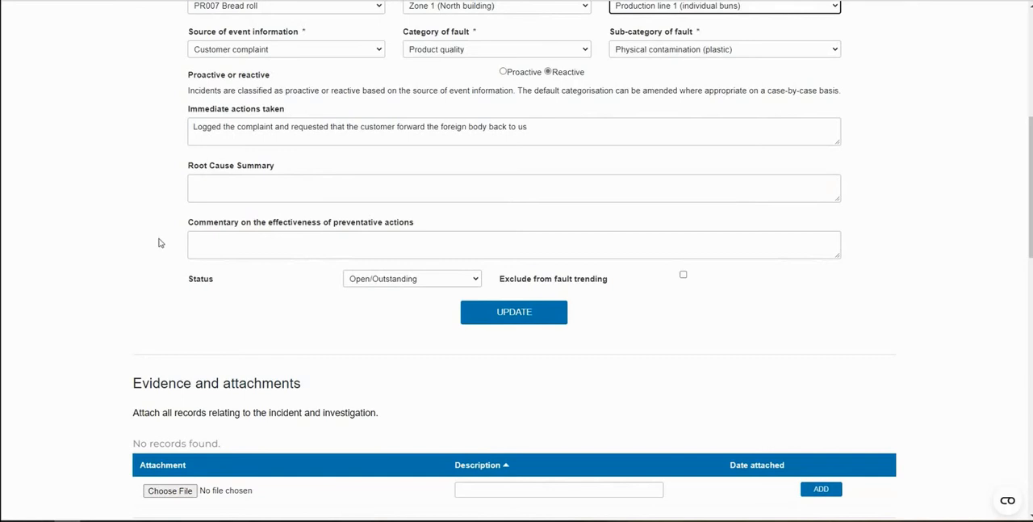
scroll(159, 242, "down", 3)
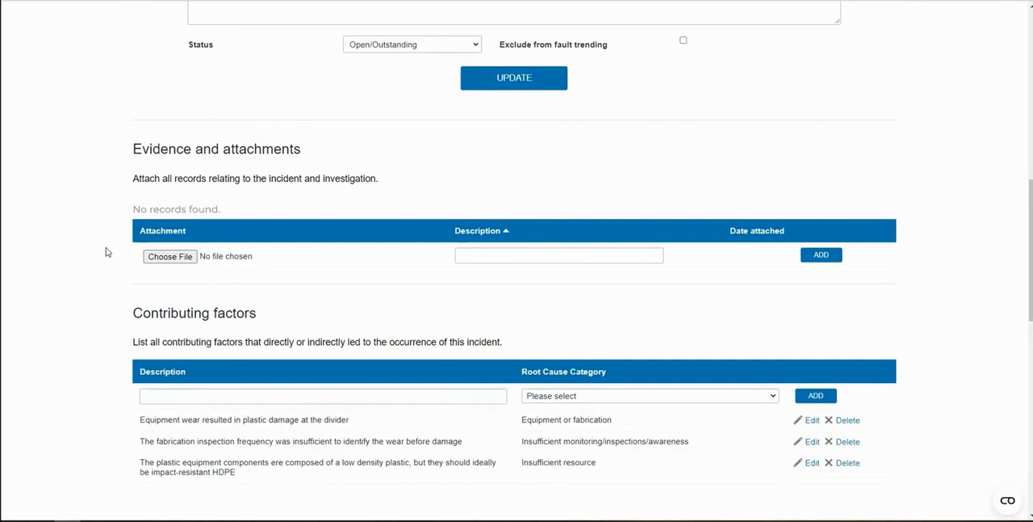
scroll(105, 252, "down", 2)
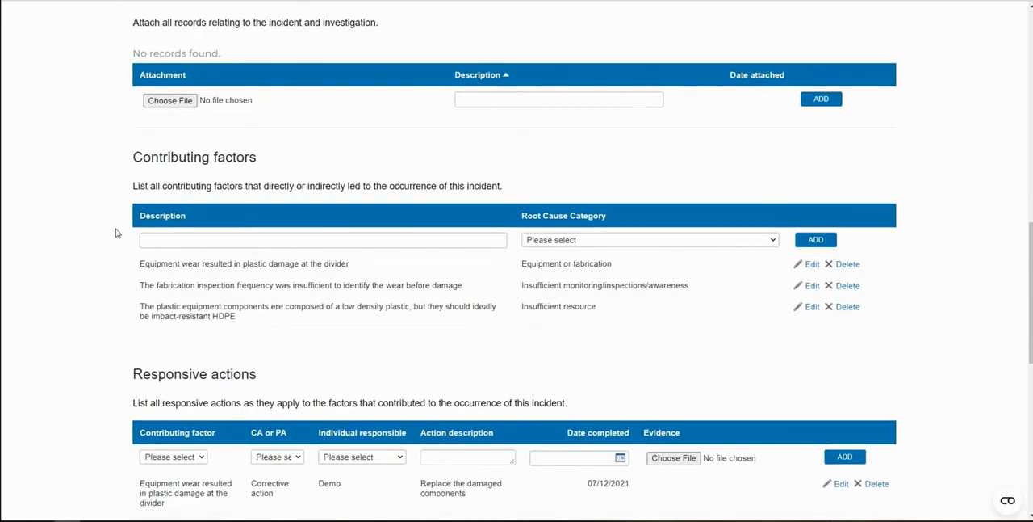
scroll(113, 236, "down", 1)
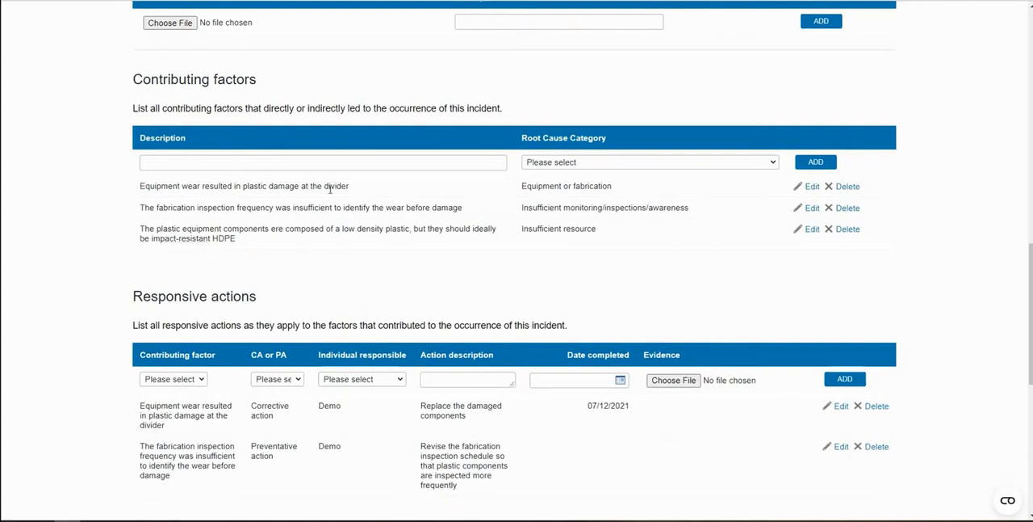
left_click(708, 166)
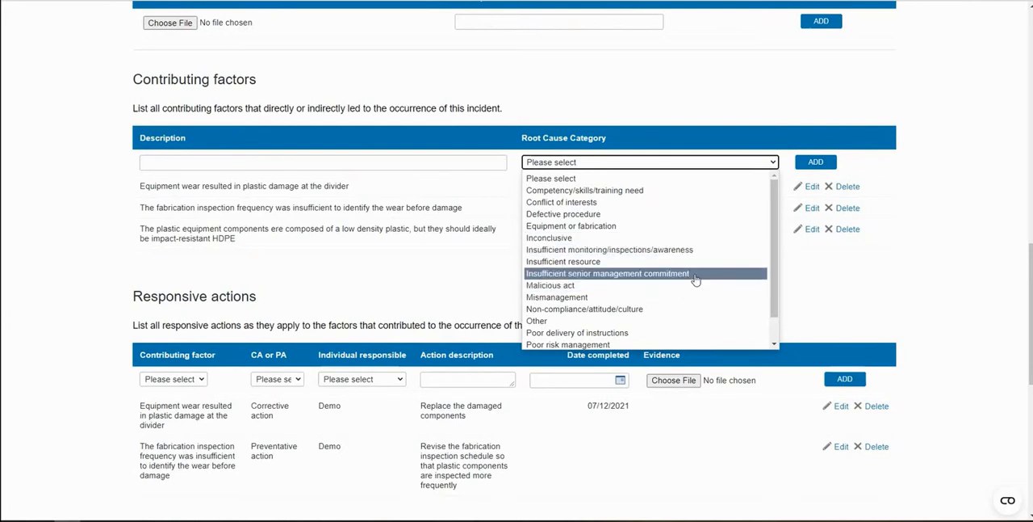
left_click(422, 272)
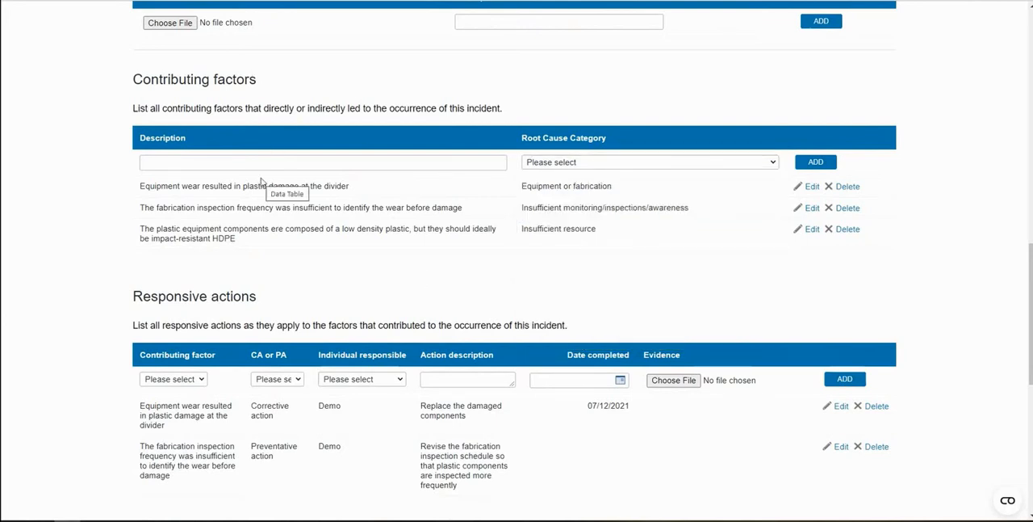
Review the responsive actions and choose the insufficient fabrication inspection frequency as the new action's contributing factor
scroll(261, 181, "down", 2)
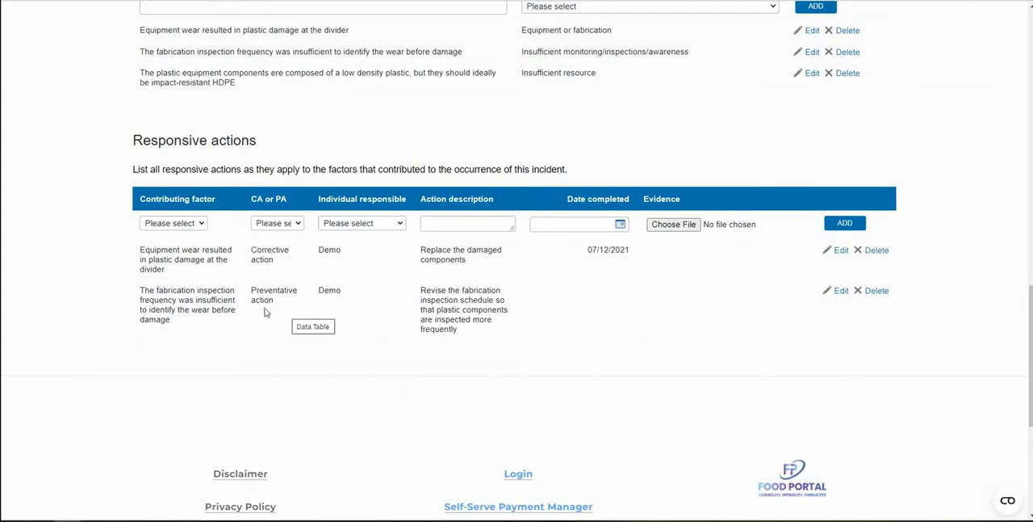
scroll(186, 142, "up", 3)
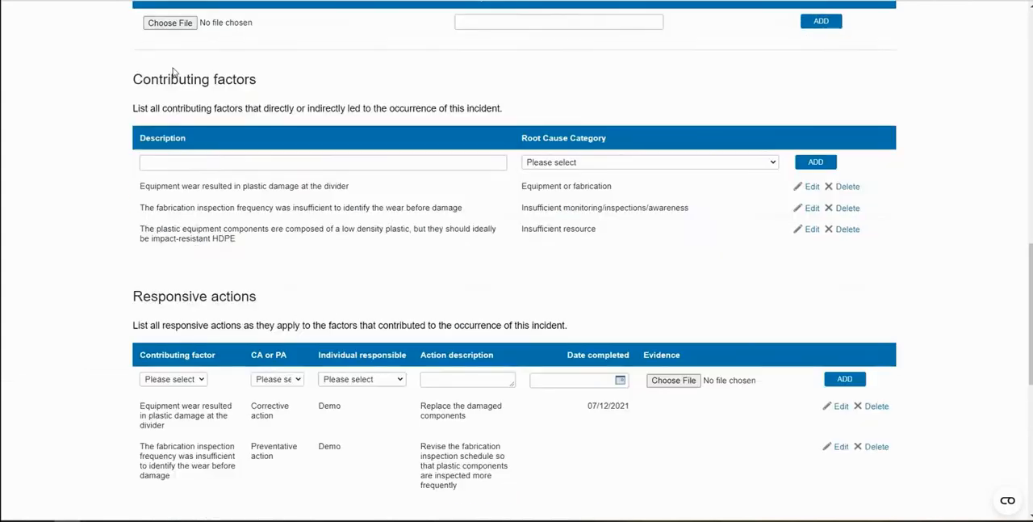
scroll(206, 154, "down", 3)
left_click(197, 224)
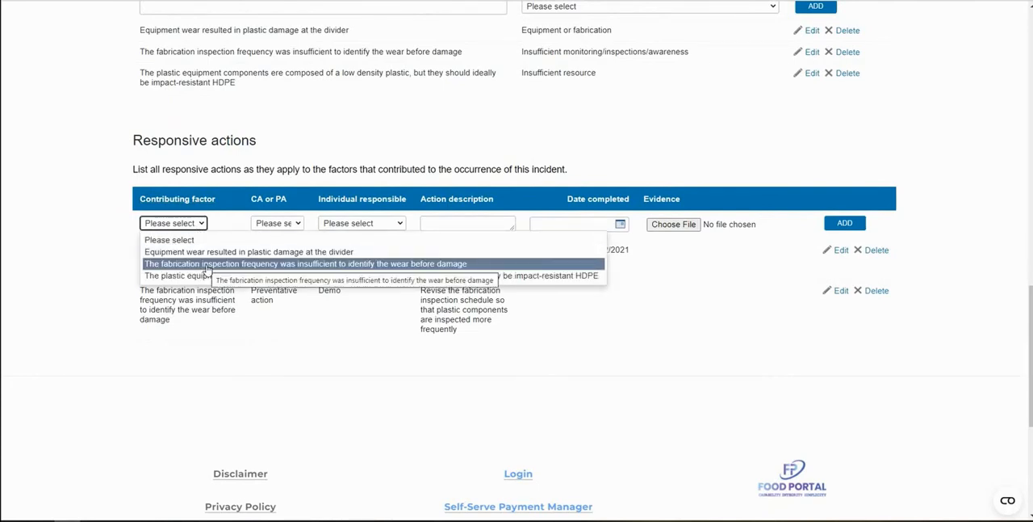
left_click(208, 266)
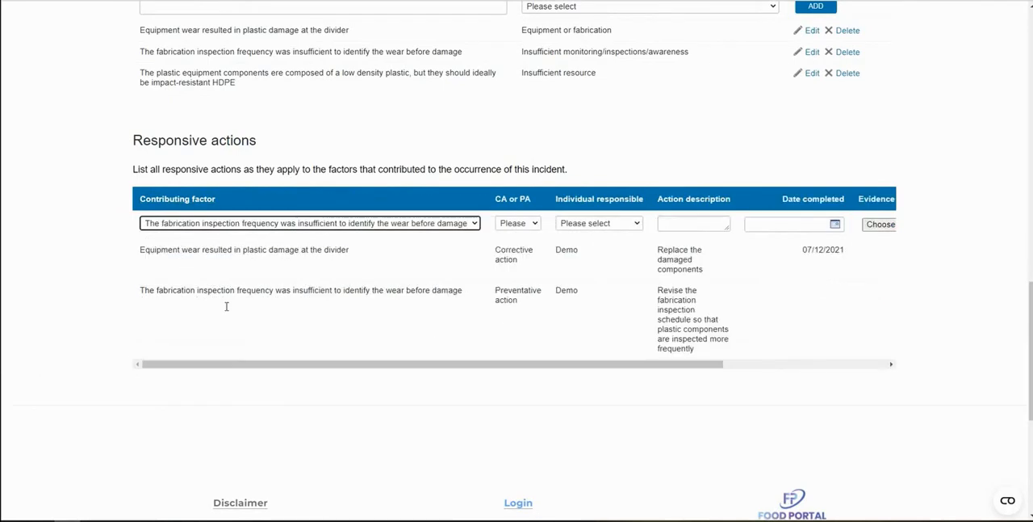
Set the new responsive action's type to Preventative action and check the options for the individual responsible
left_click_drag(250, 365, 353, 380)
left_click(379, 222)
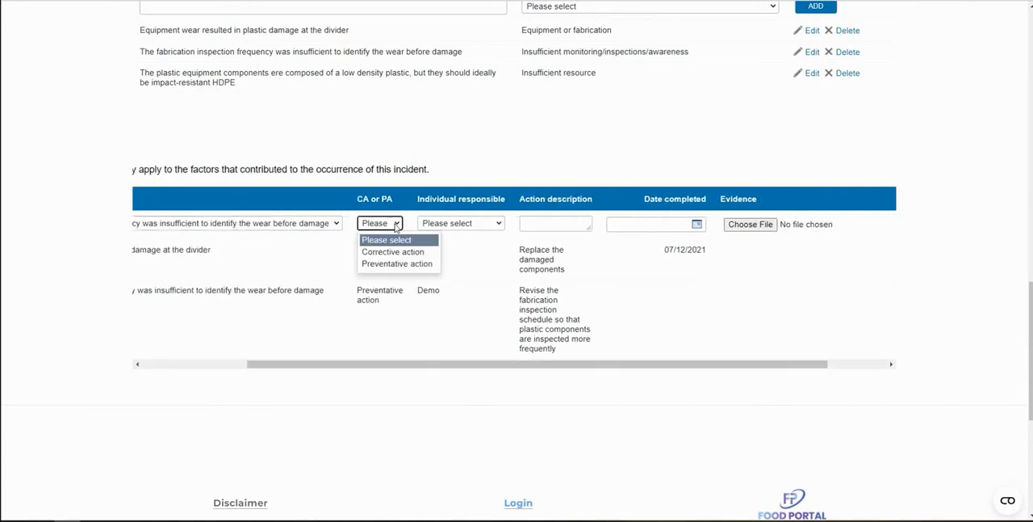
left_click(393, 264)
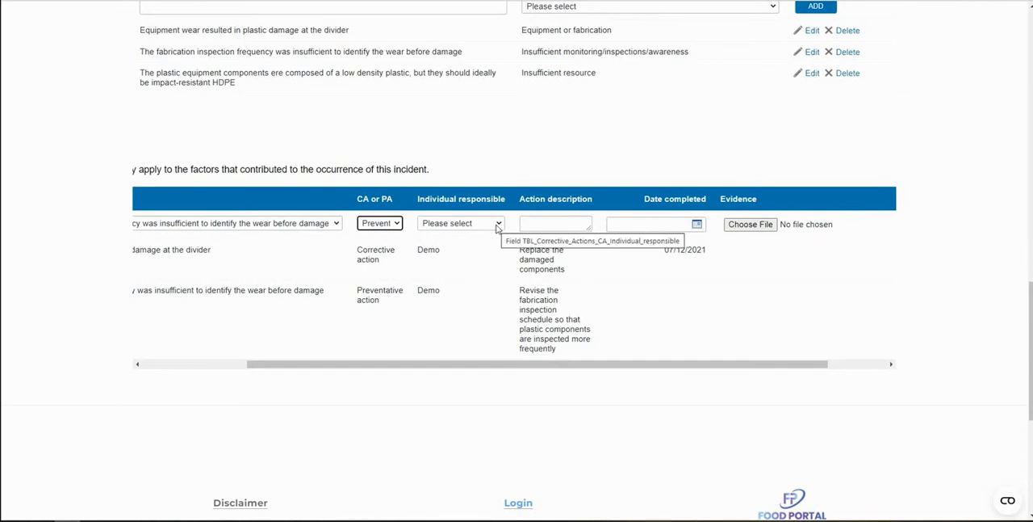
left_click(498, 225)
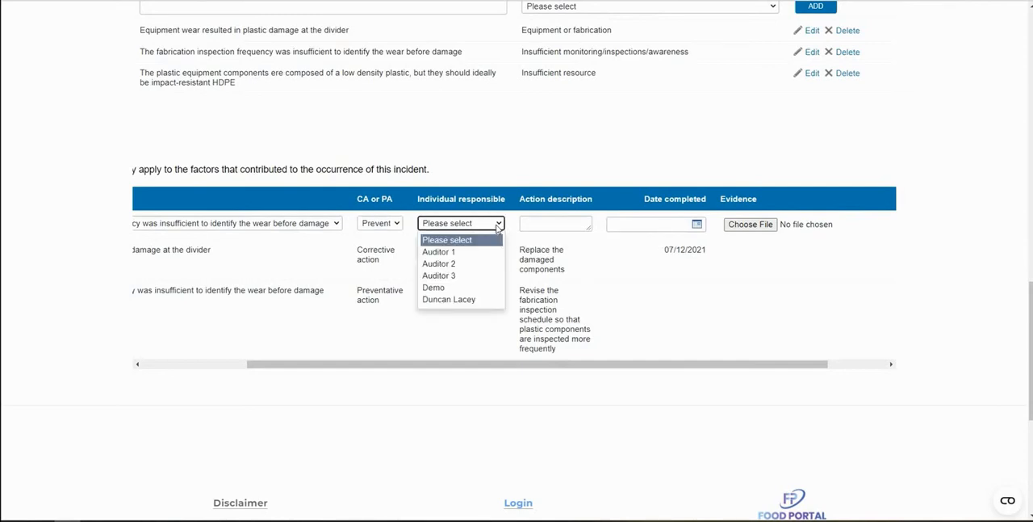
left_click(498, 225)
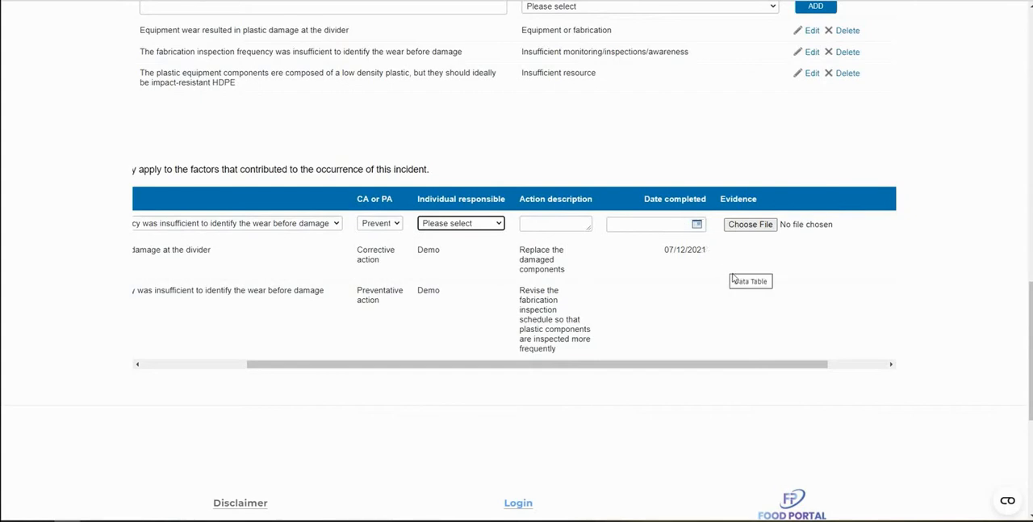
Open the incident trending page and examine the charts for proactive versus reactive incidents, source of information, area/zone and production line
scroll(743, 281, "up", 10)
scroll(672, 277, "up", 5)
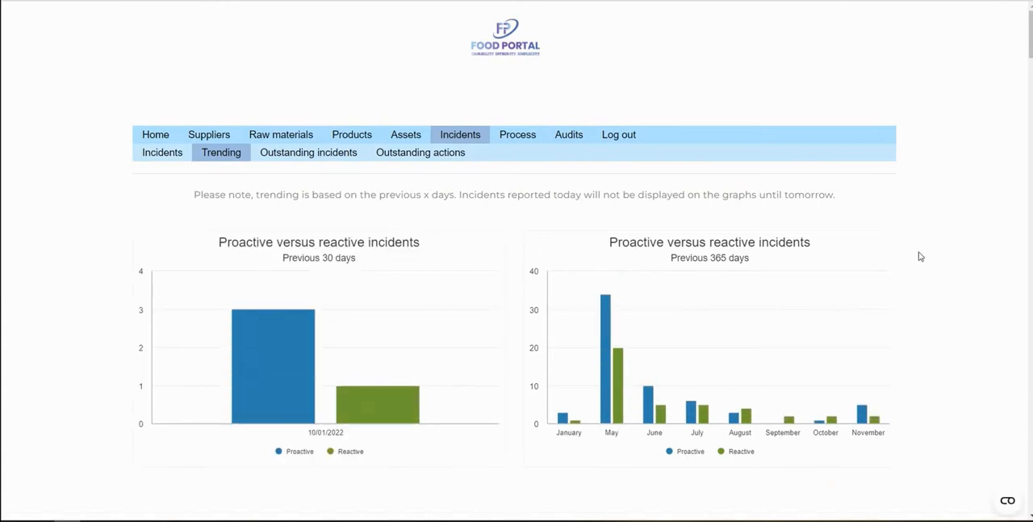
scroll(921, 256, "down", 1)
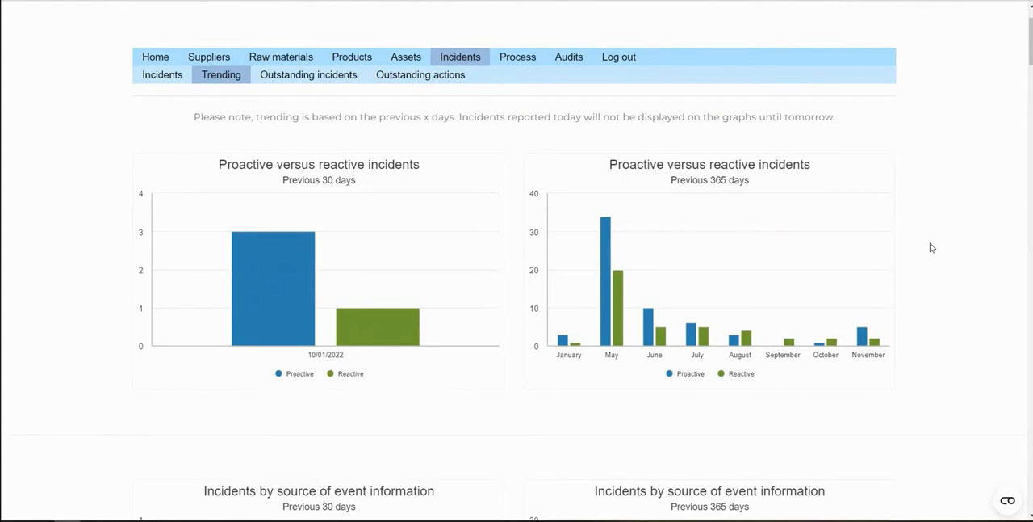
scroll(932, 247, "down", 2)
scroll(932, 247, "down", 2)
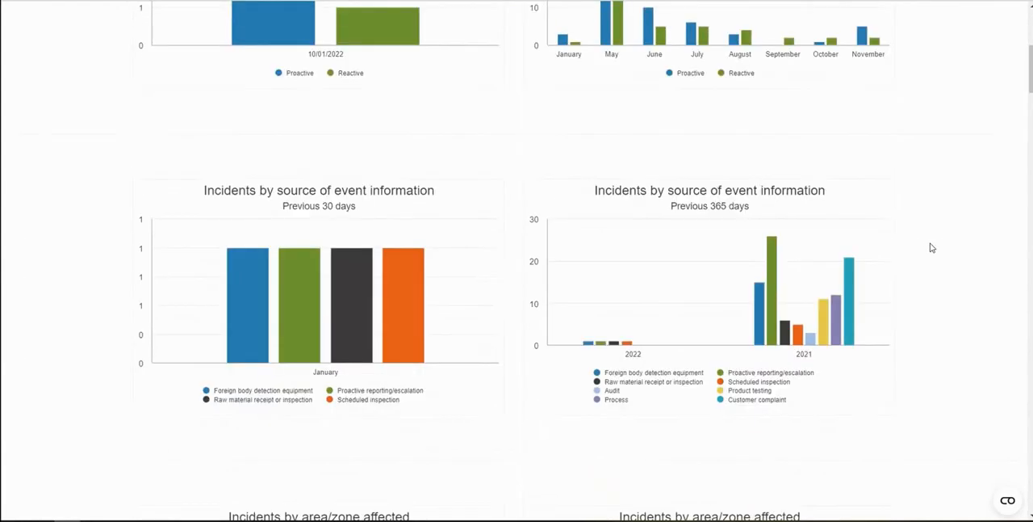
scroll(932, 247, "down", 1)
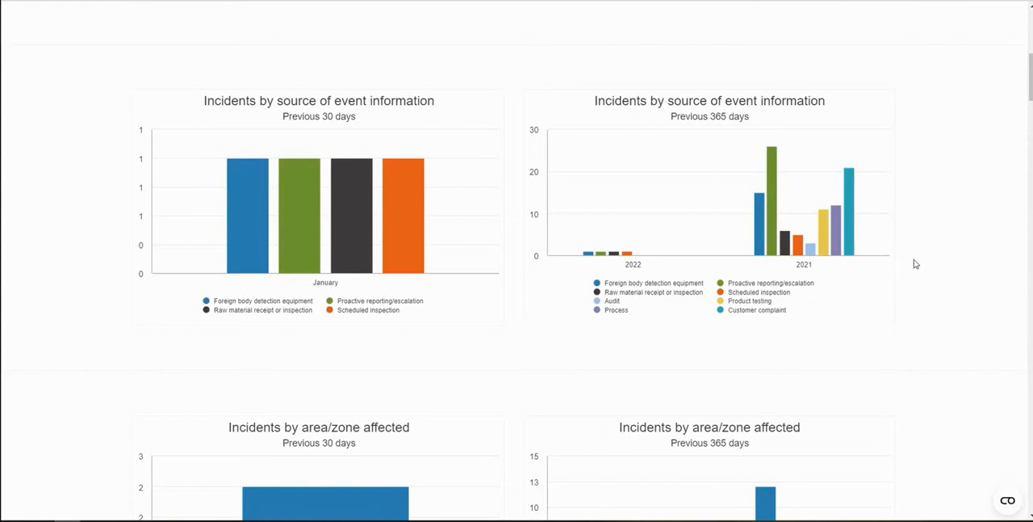
scroll(915, 264, "down", 3)
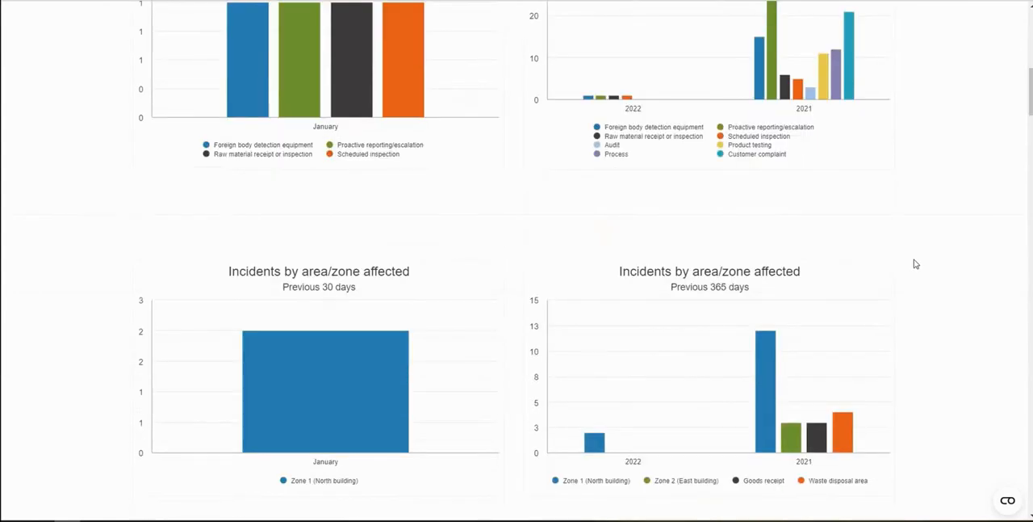
scroll(910, 255, "down", 1)
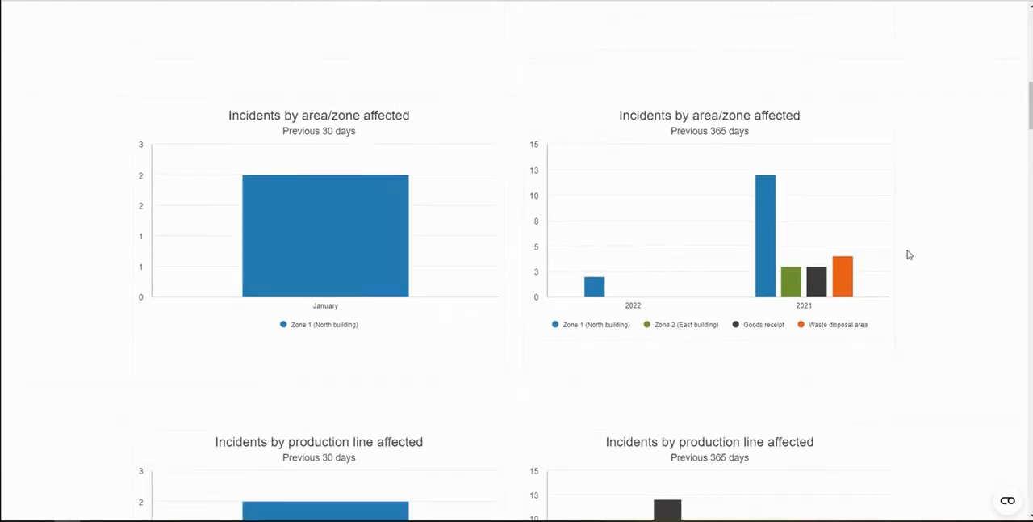
scroll(888, 234, "down", 3)
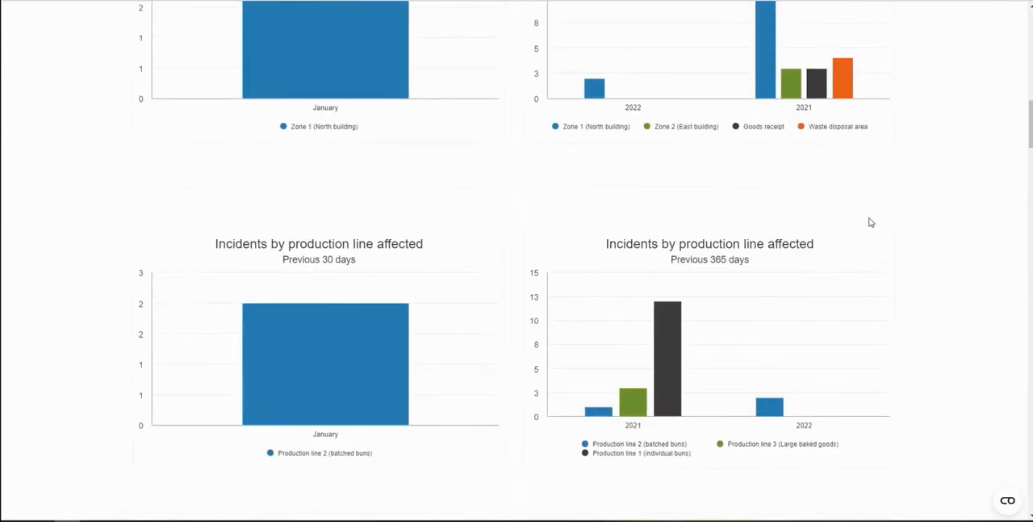
scroll(888, 284, "down", 2)
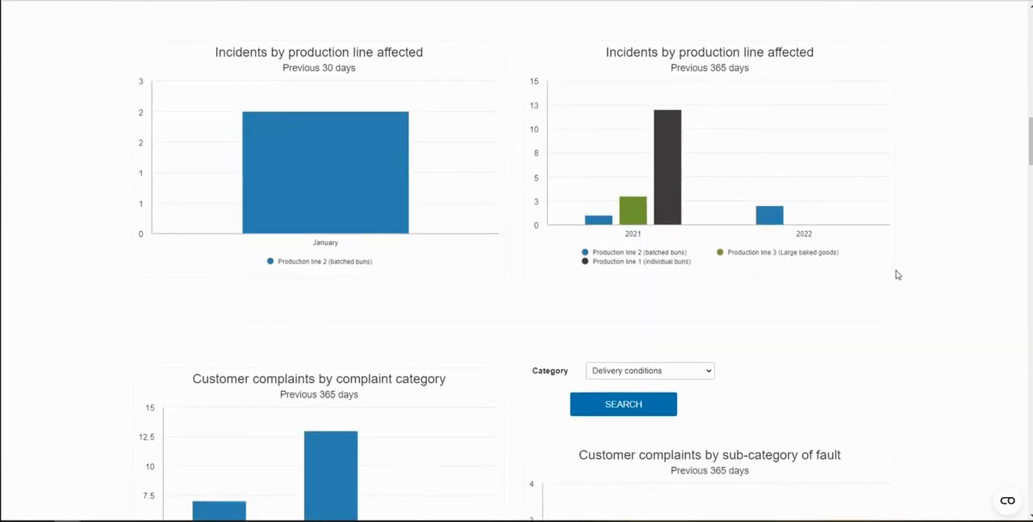
scroll(901, 280, "up", 1)
scroll(900, 280, "up", 1)
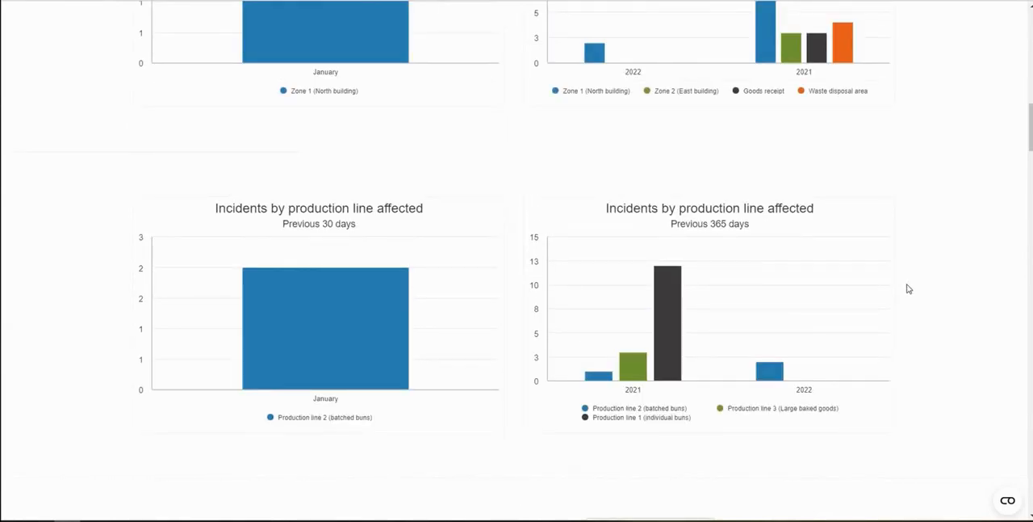
Filter the chart of customer complaints by sub-category of fault to the Product quality category
scroll(908, 288, "down", 5)
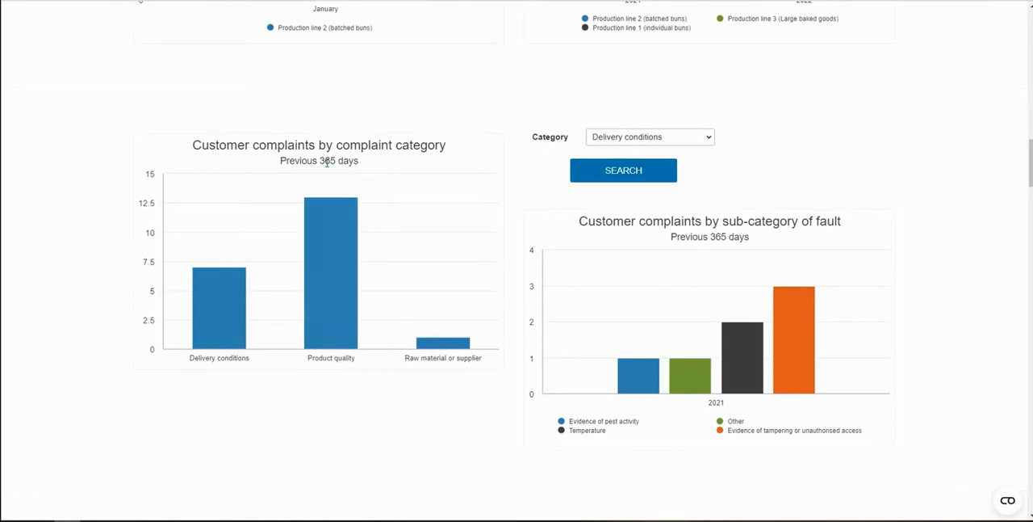
left_click(709, 140)
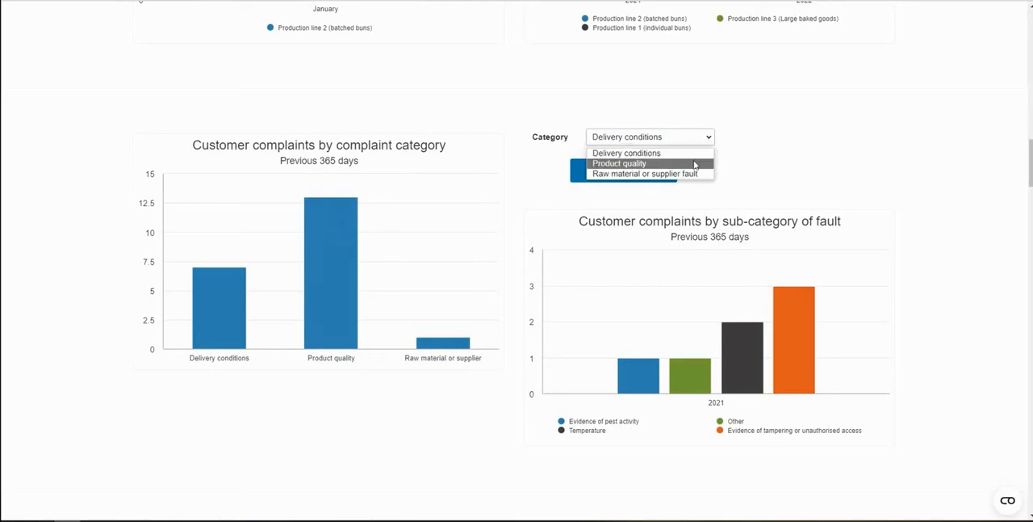
left_click(695, 165)
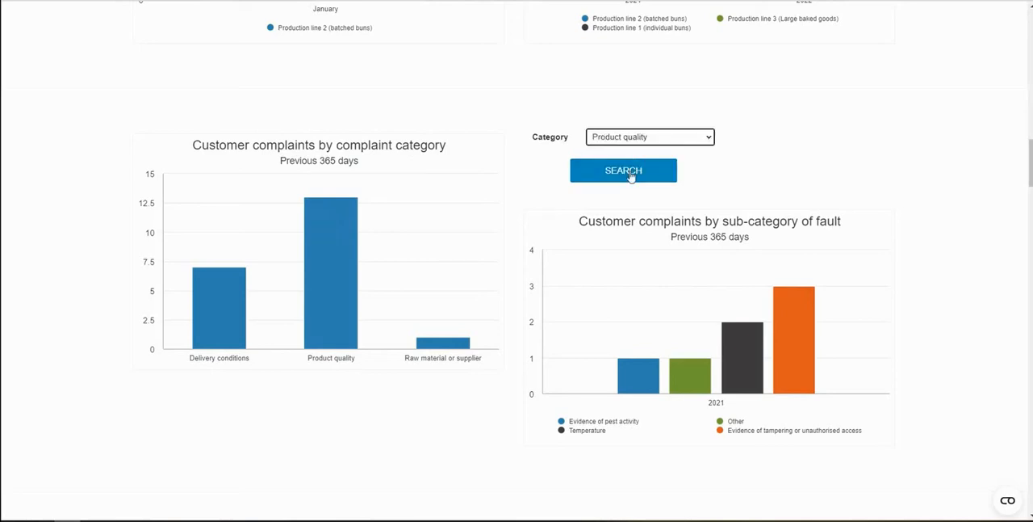
left_click(631, 176)
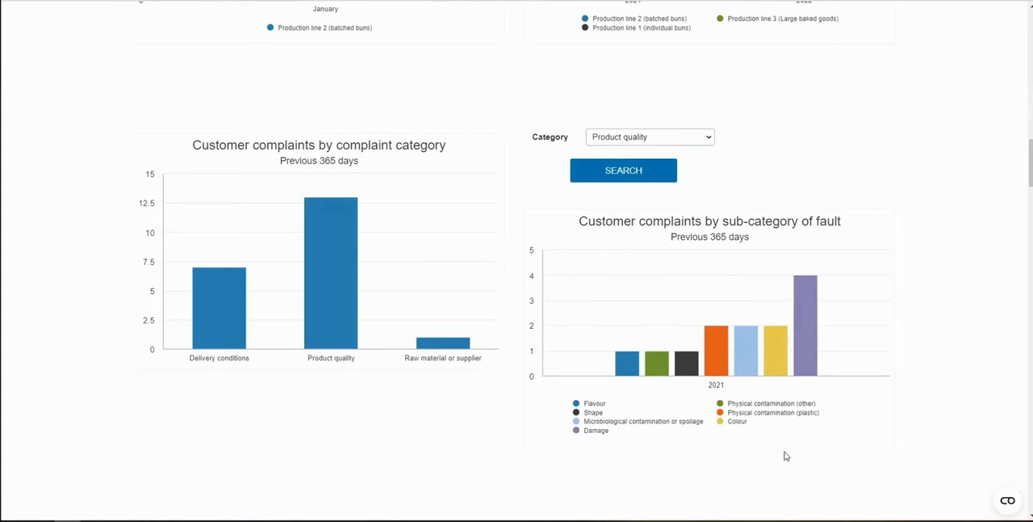
Examine the charts for FB detection, proactively reported and process incidents, including the category options for process incidents
scroll(787, 457, "down", 3)
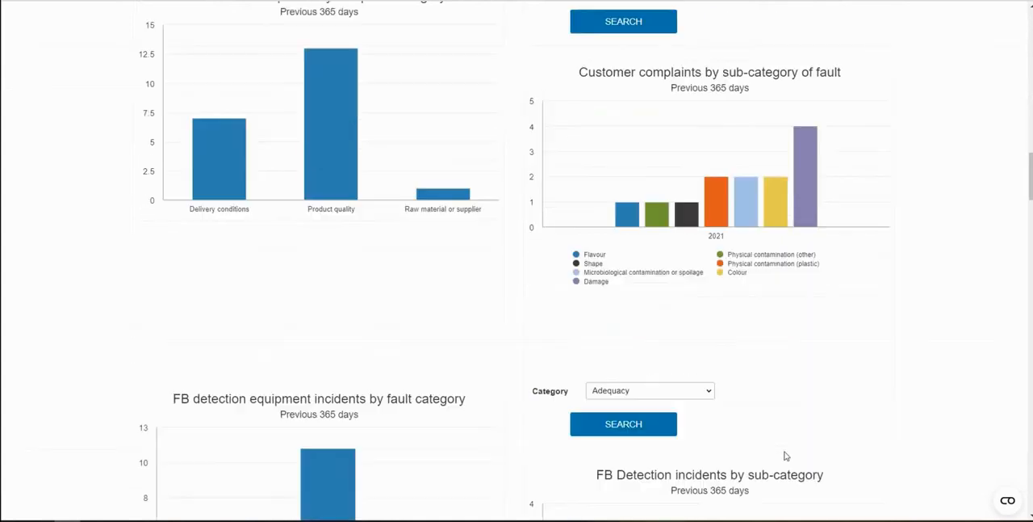
scroll(816, 422, "down", 2)
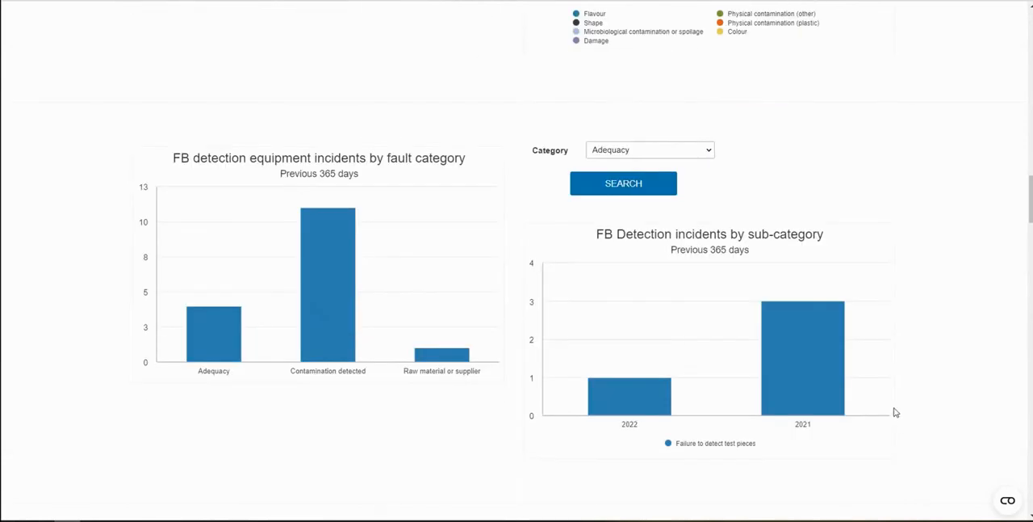
scroll(894, 413, "down", 1)
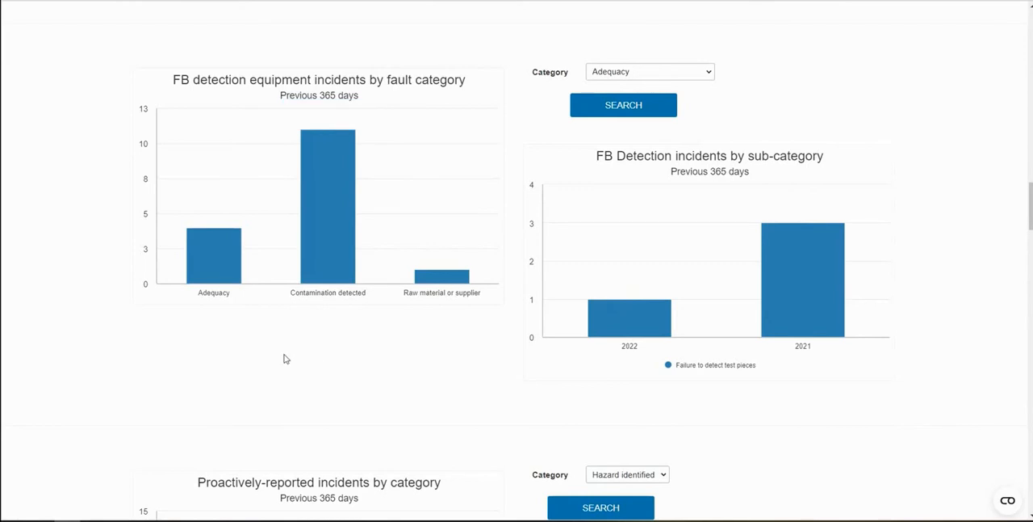
scroll(865, 410, "down", 3)
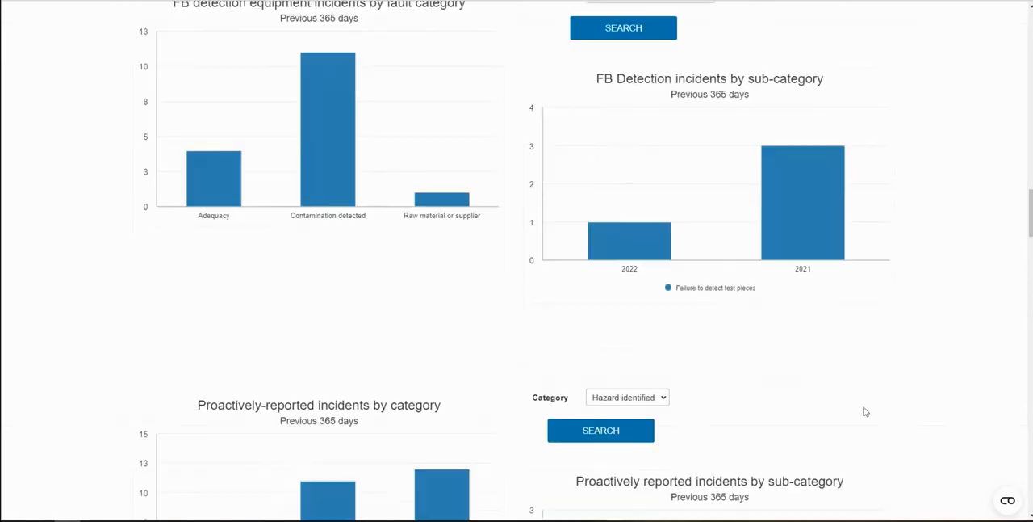
scroll(896, 395, "down", 2)
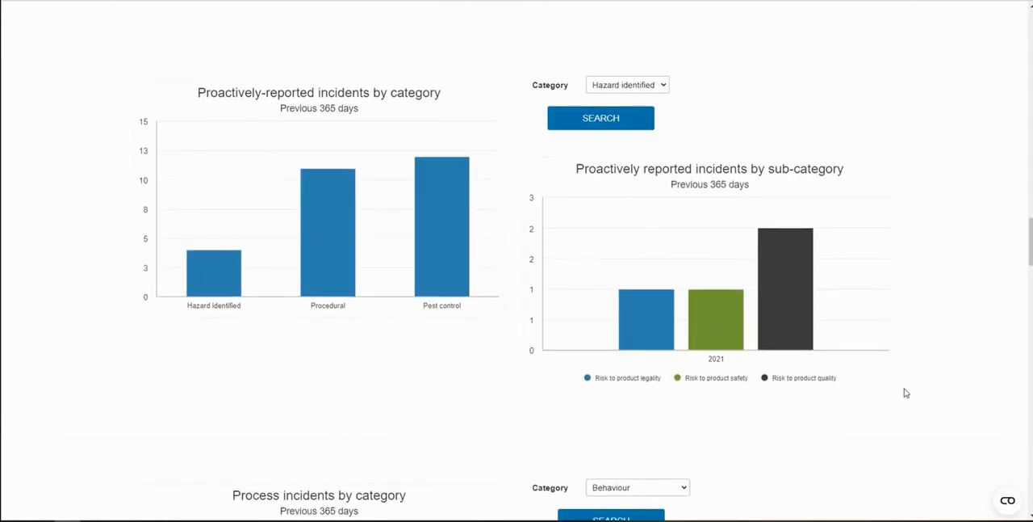
scroll(906, 392, "down", 4)
scroll(906, 393, "down", 1)
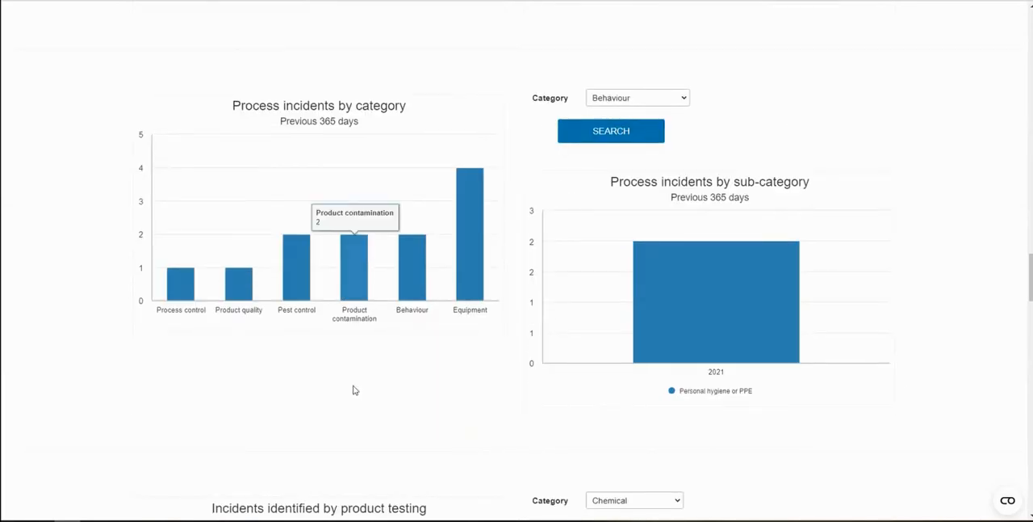
left_click(675, 99)
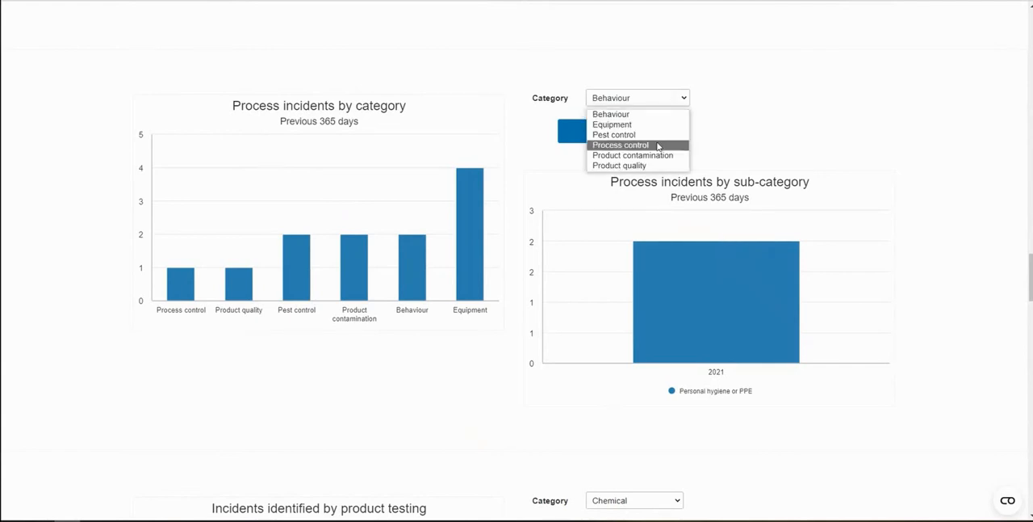
left_click(949, 262)
Examine the charts for product testing, scheduled inspection and raw material receipt incidents, and the trend of root cause categorisation
scroll(949, 262, "down", 4)
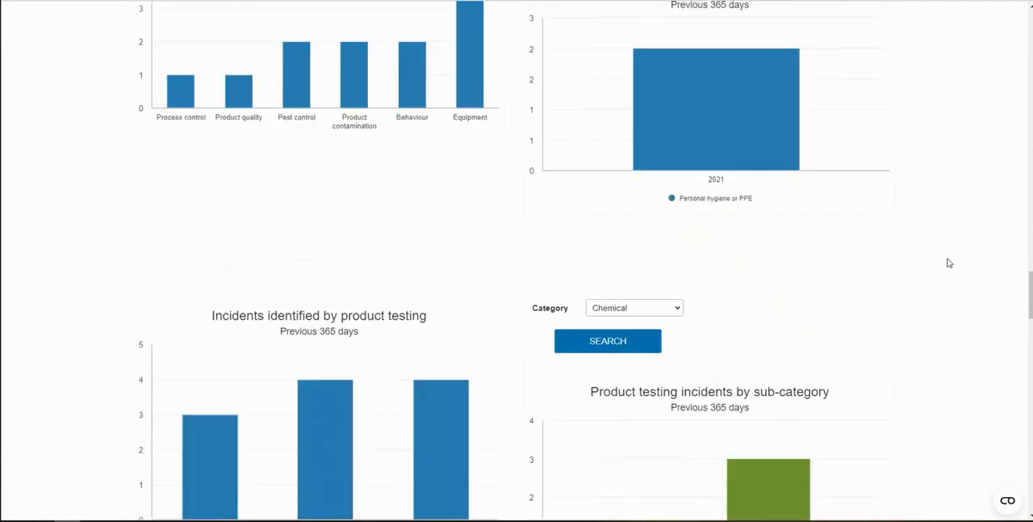
scroll(949, 263, "down", 2)
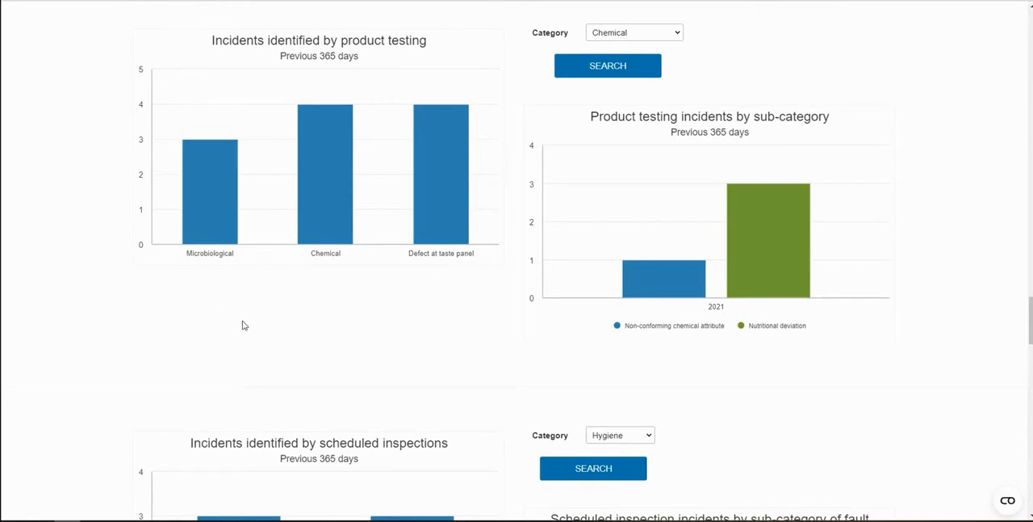
scroll(242, 324, "down", 6)
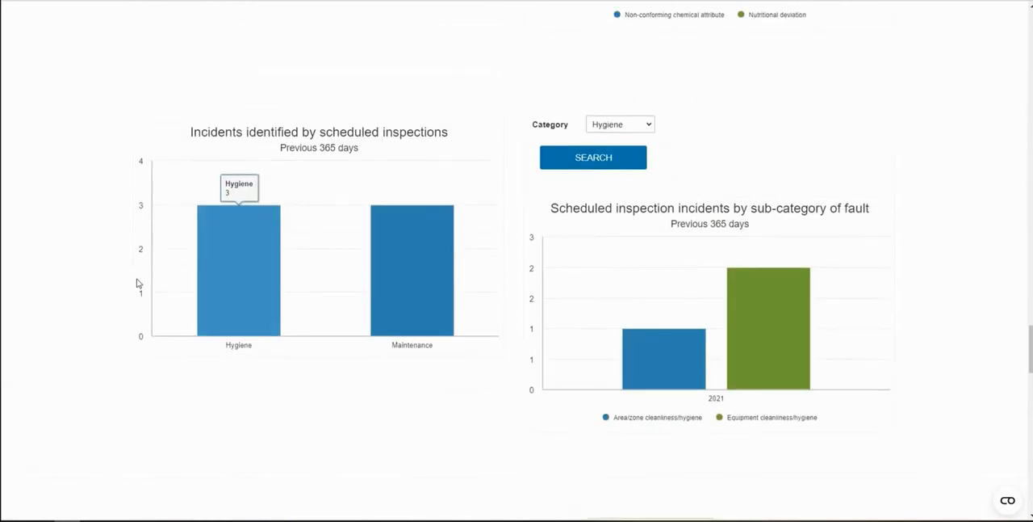
scroll(92, 224, "down", 2)
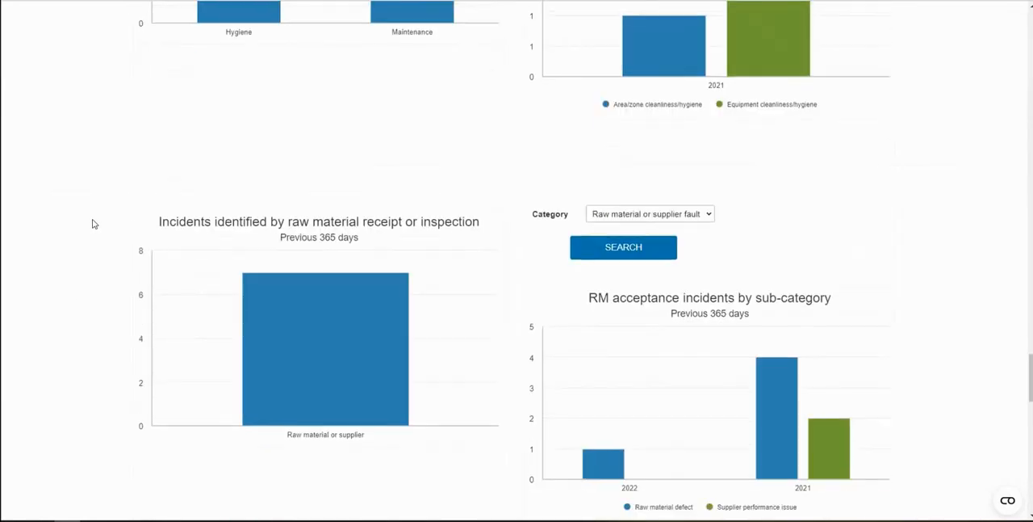
scroll(93, 224, "down", 4)
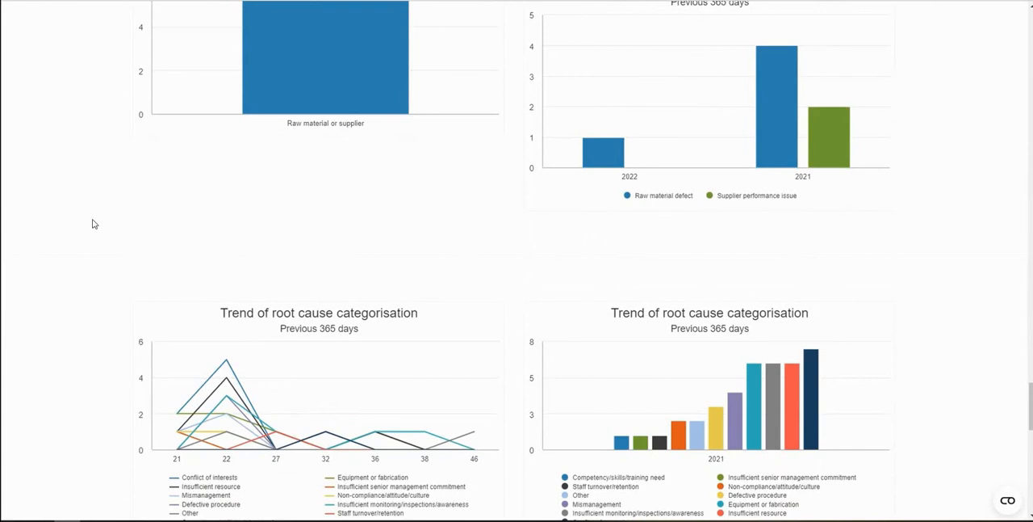
scroll(93, 223, "up", 3)
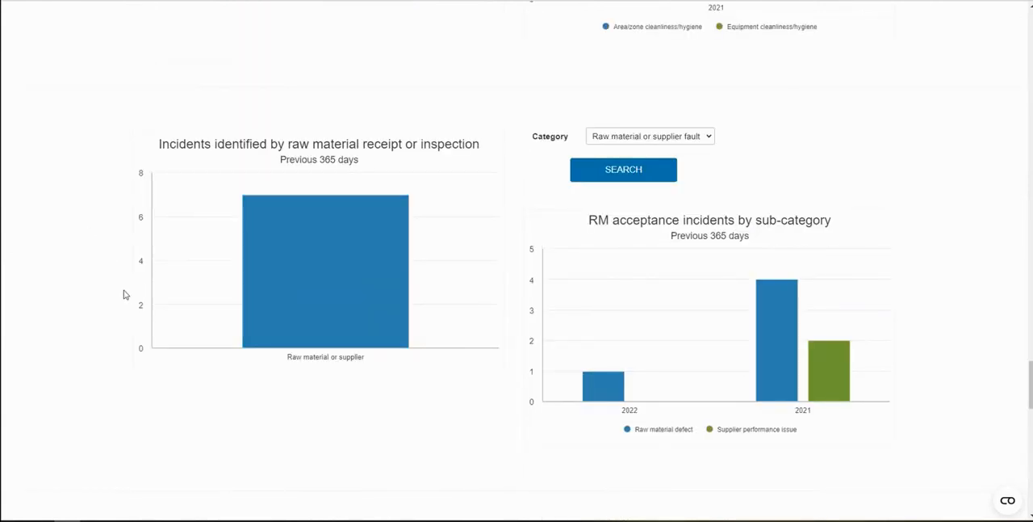
scroll(124, 294, "down", 2)
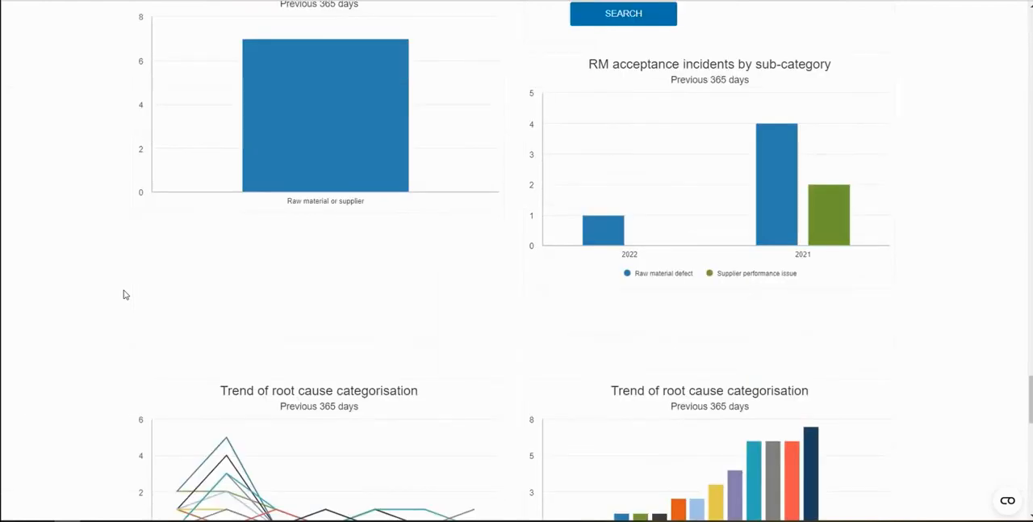
scroll(123, 295, "down", 3)
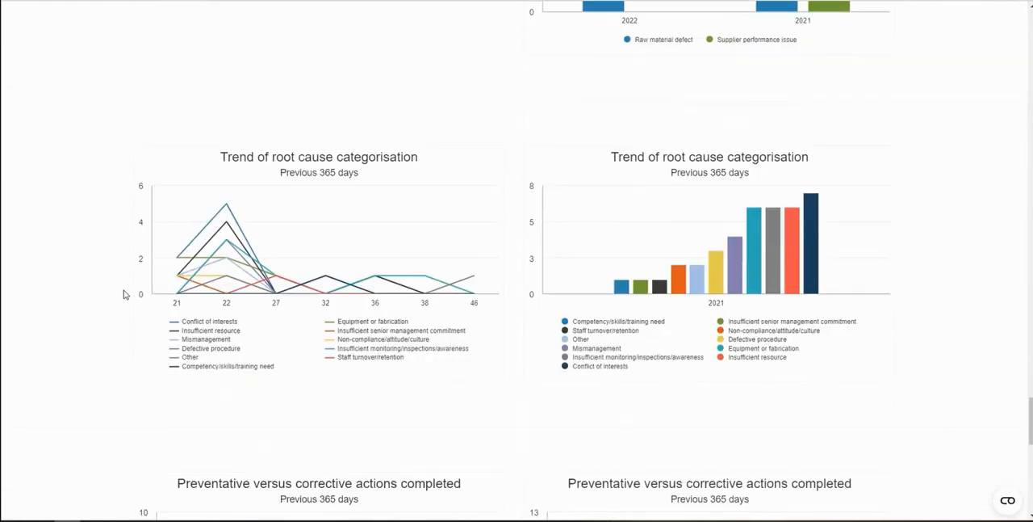
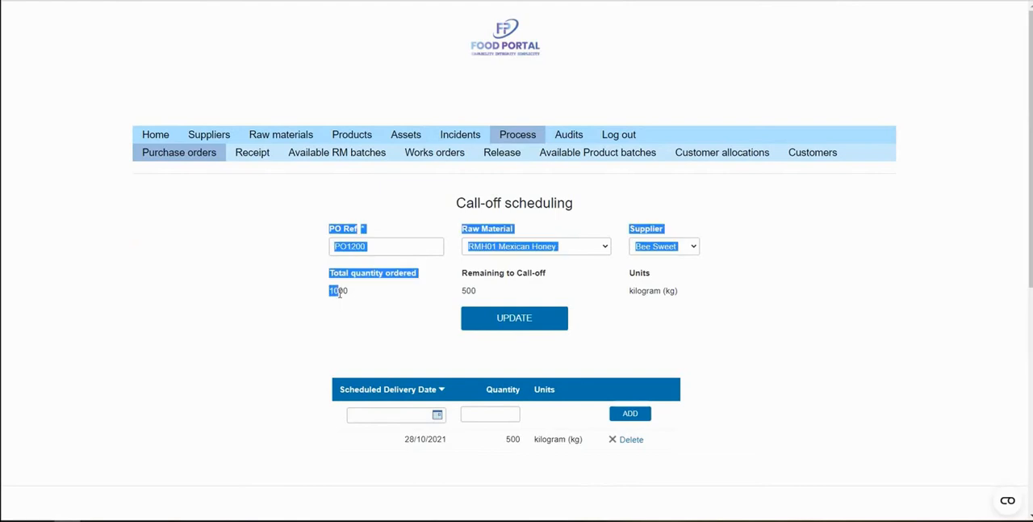
Review the call-off schedule for the Mexican Honey purchase order and open the delivery schedule for raw material receipts
left_click(377, 309)
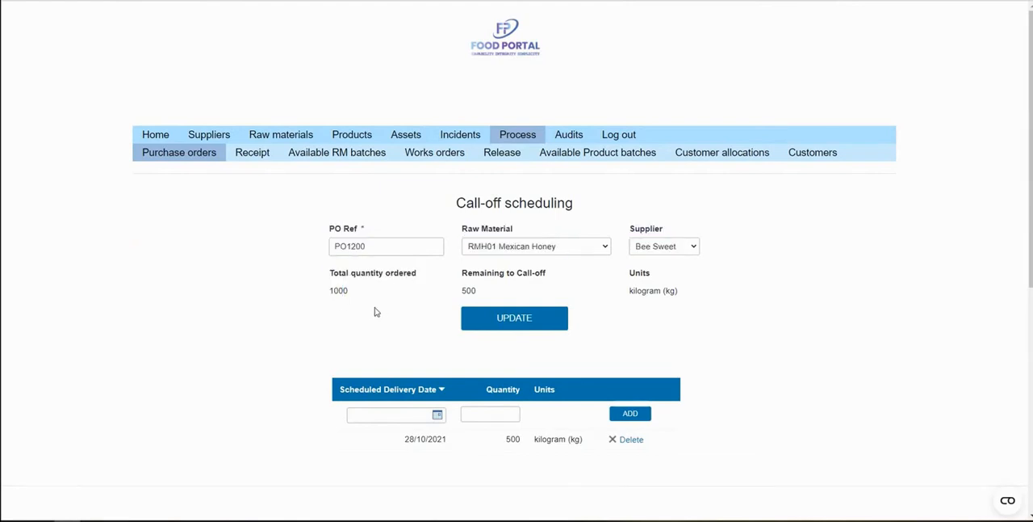
scroll(368, 298, "down", 2)
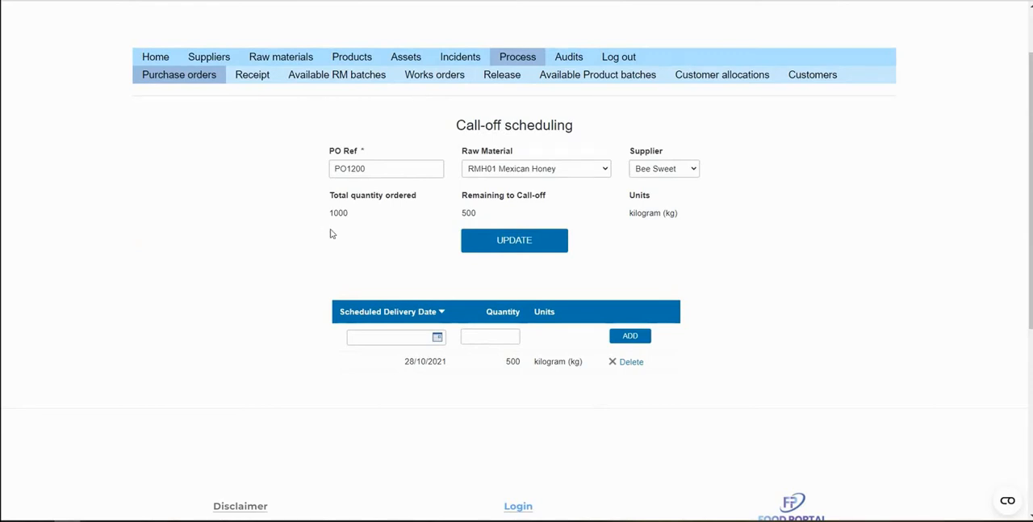
left_click(260, 79)
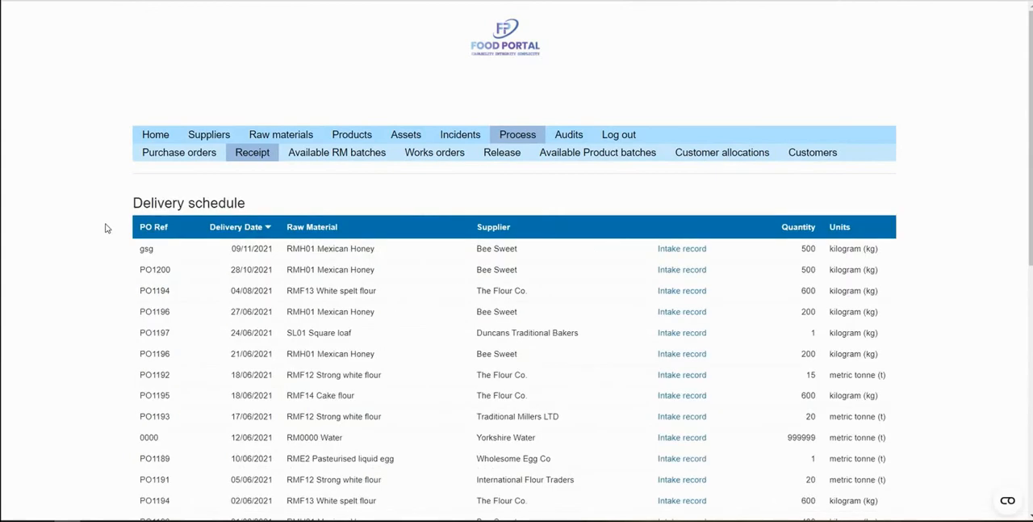
scroll(105, 229, "down", 1)
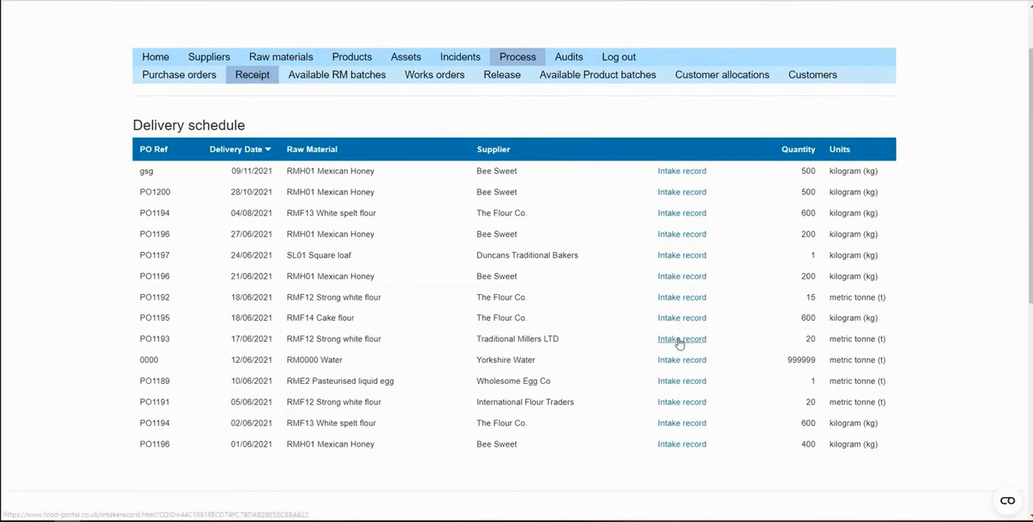
Open the intake record for Strong white flour from Traditional Millers LTD and examine its criteria, delivery conditions and batch fields
left_click(679, 339)
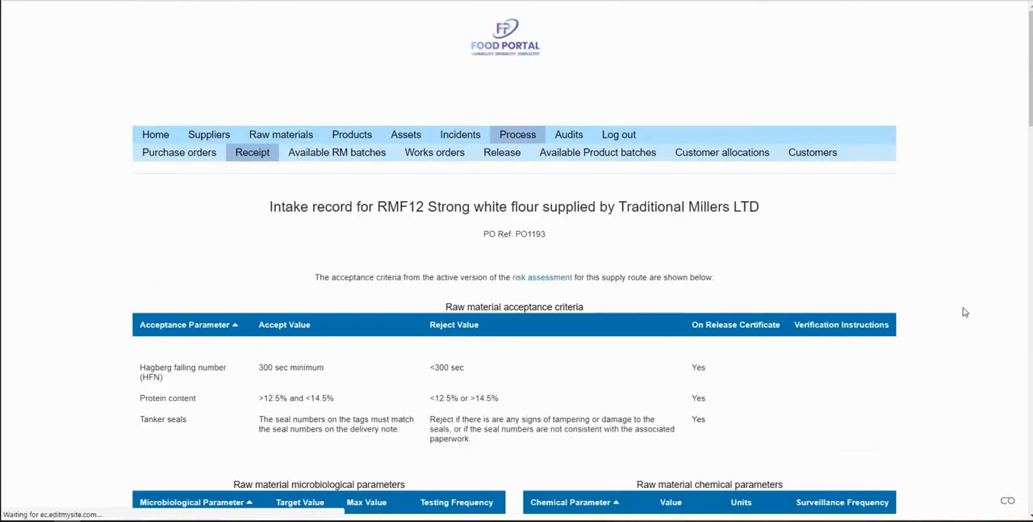
scroll(961, 290, "down", 1)
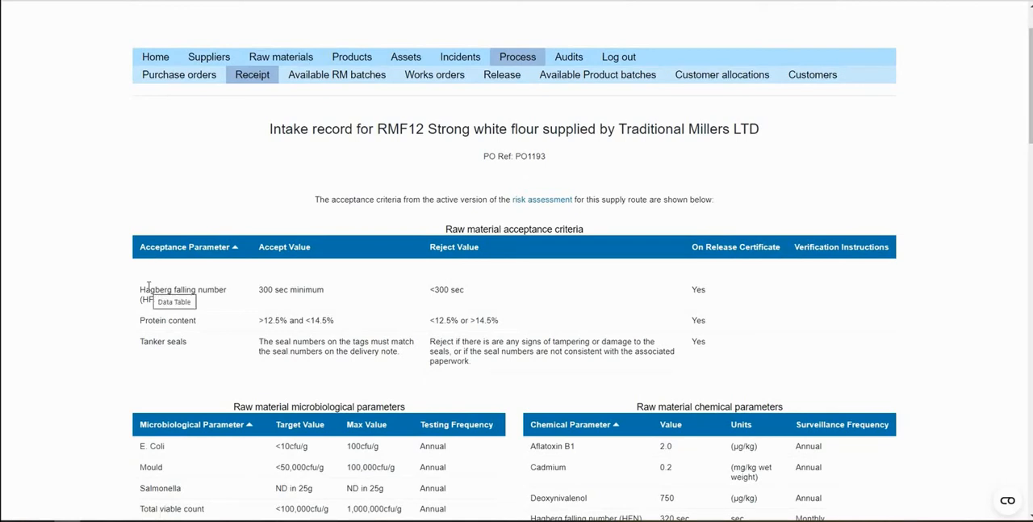
scroll(148, 285, "down", 3)
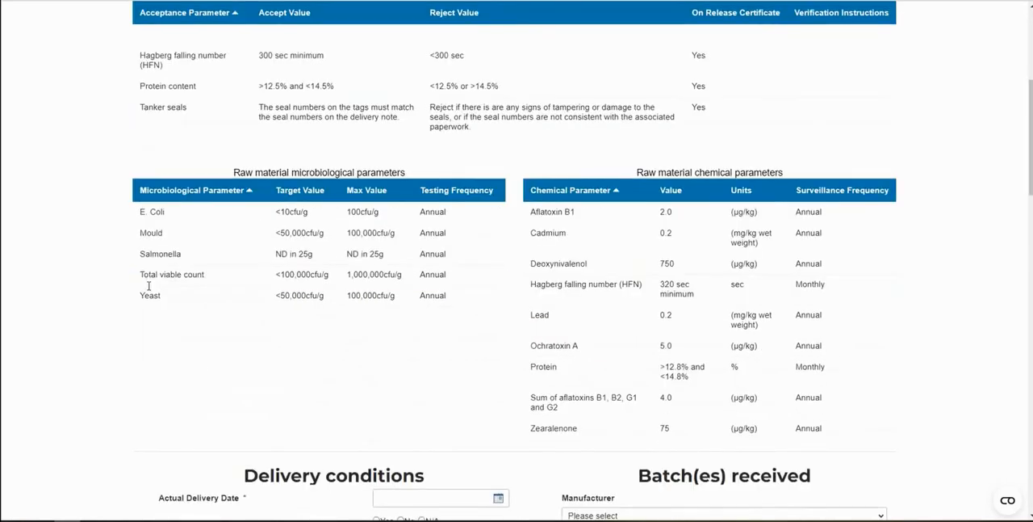
scroll(149, 285, "down", 5)
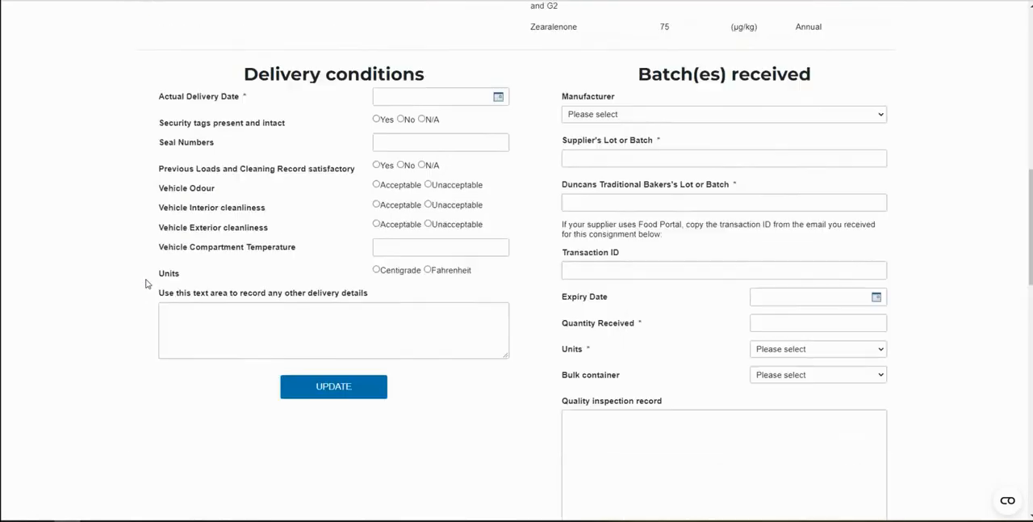
scroll(145, 283, "up", 1)
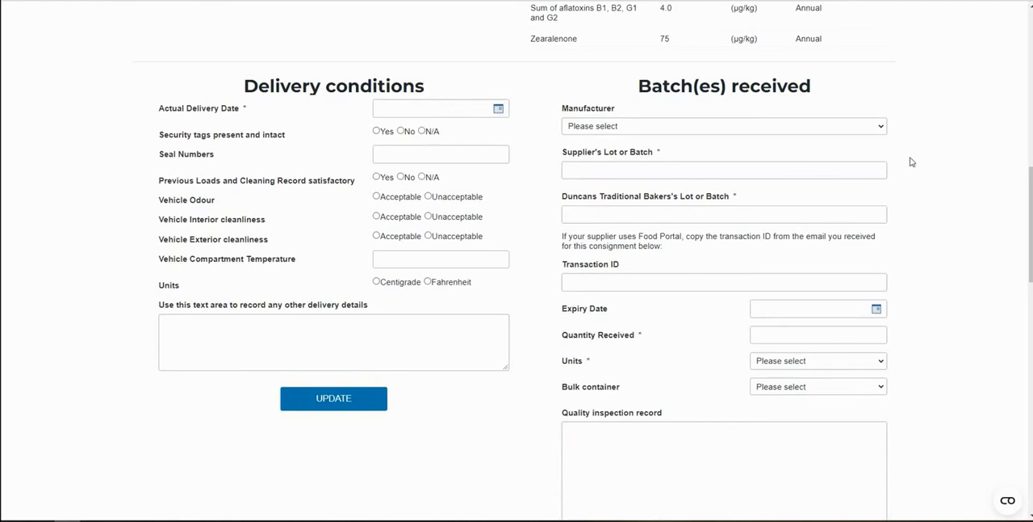
scroll(937, 242, "down", 2)
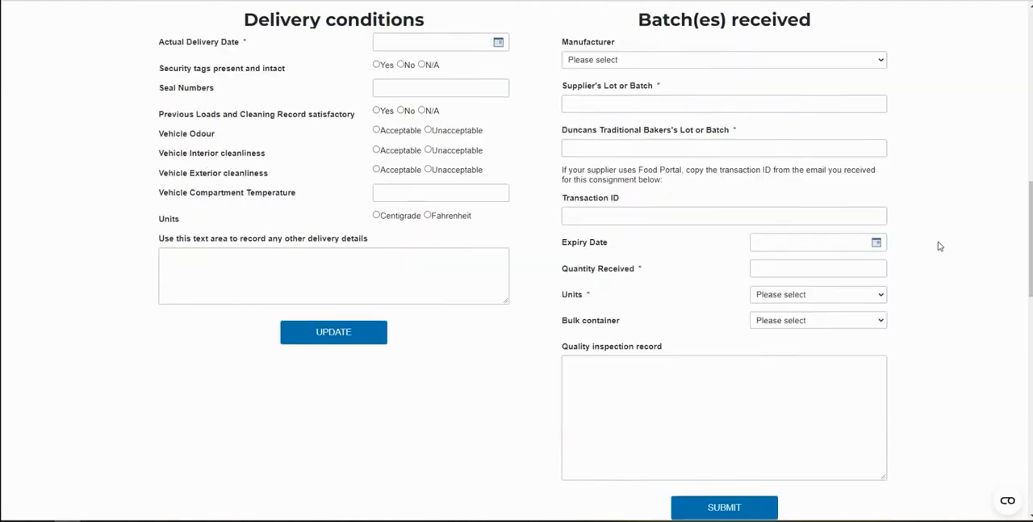
Check the bulk container options for the received batch and review the raw material acceptance criteria again
left_click(860, 232)
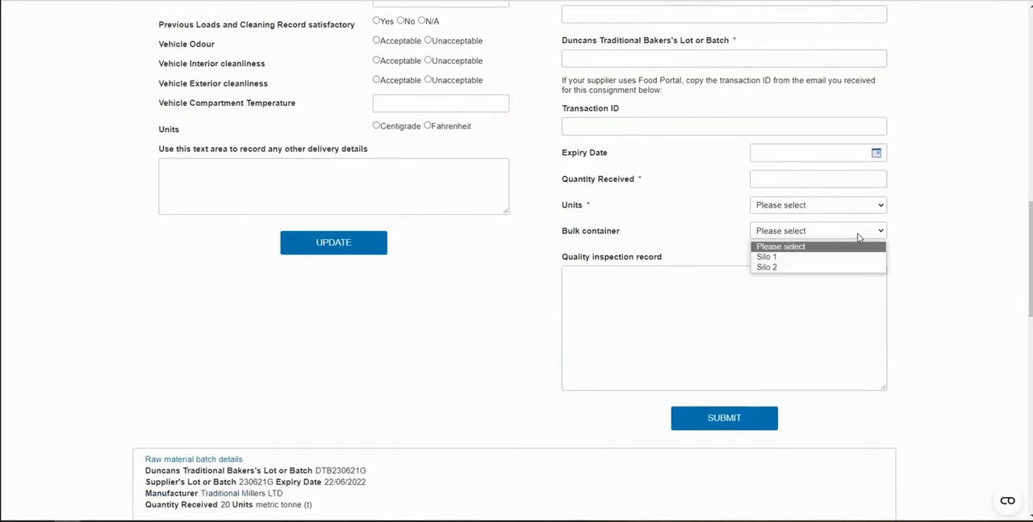
left_click(969, 267)
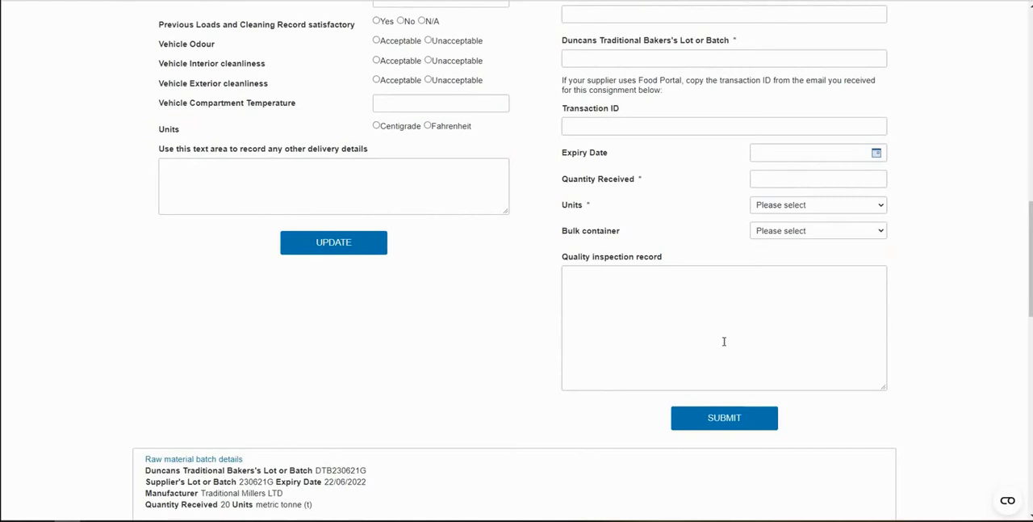
scroll(720, 342, "up", 6)
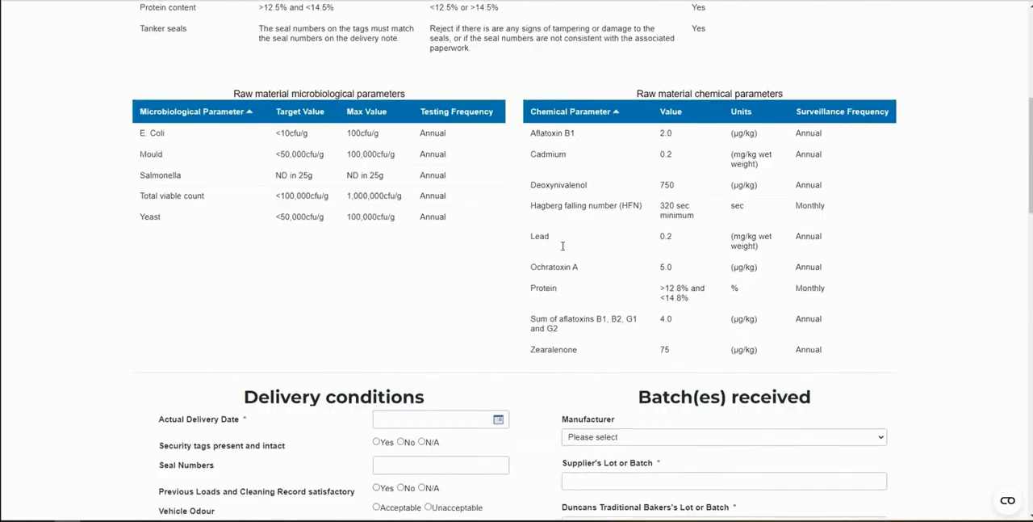
scroll(480, 306, "up", 3)
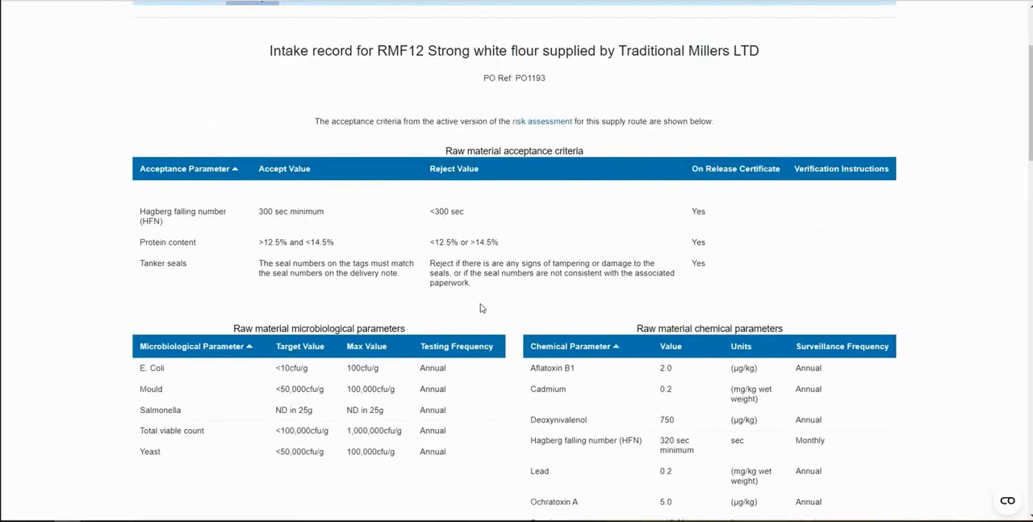
Open the raw material batch details for the received flour batch and examine its details and attachment section
scroll(481, 307, "down", 9)
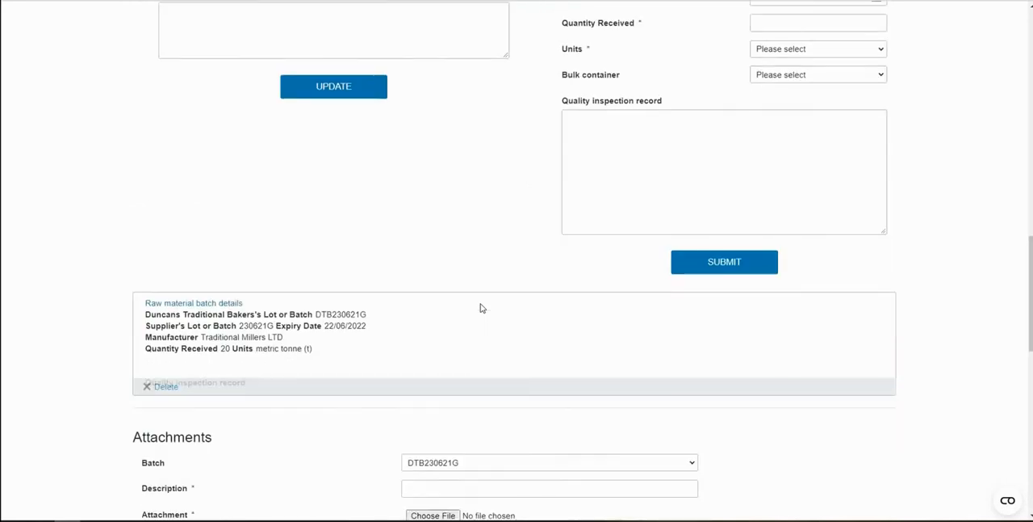
scroll(481, 308, "down", 2)
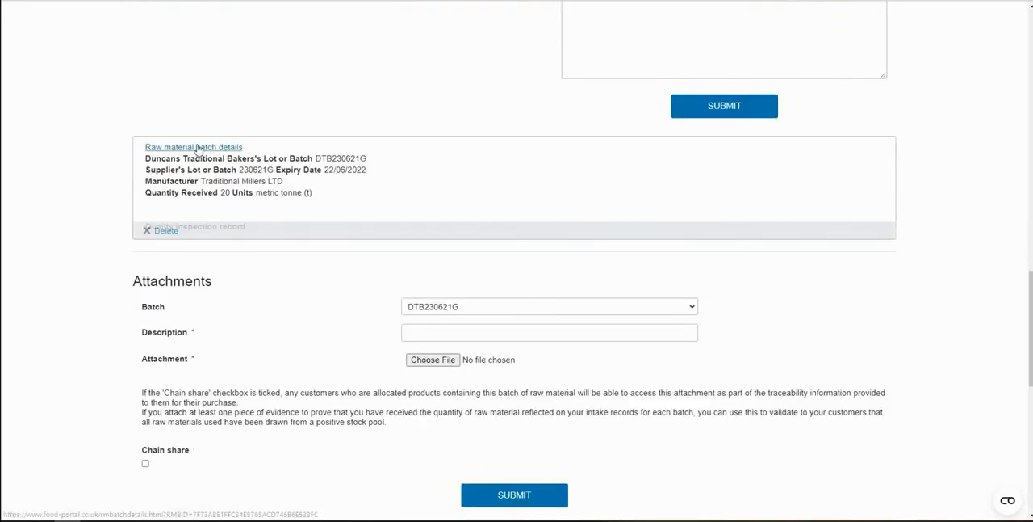
left_click(197, 148)
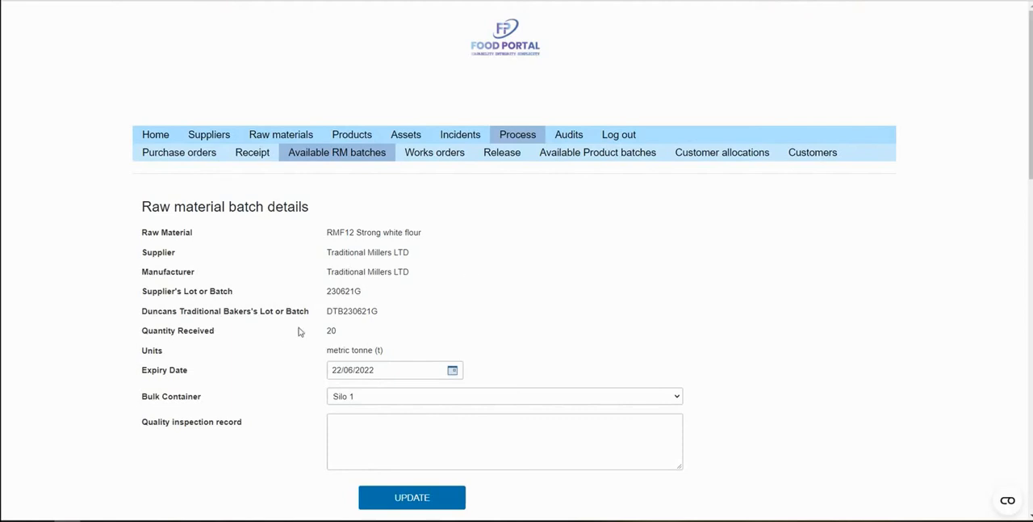
scroll(113, 319, "down", 4)
scroll(113, 321, "down", 1)
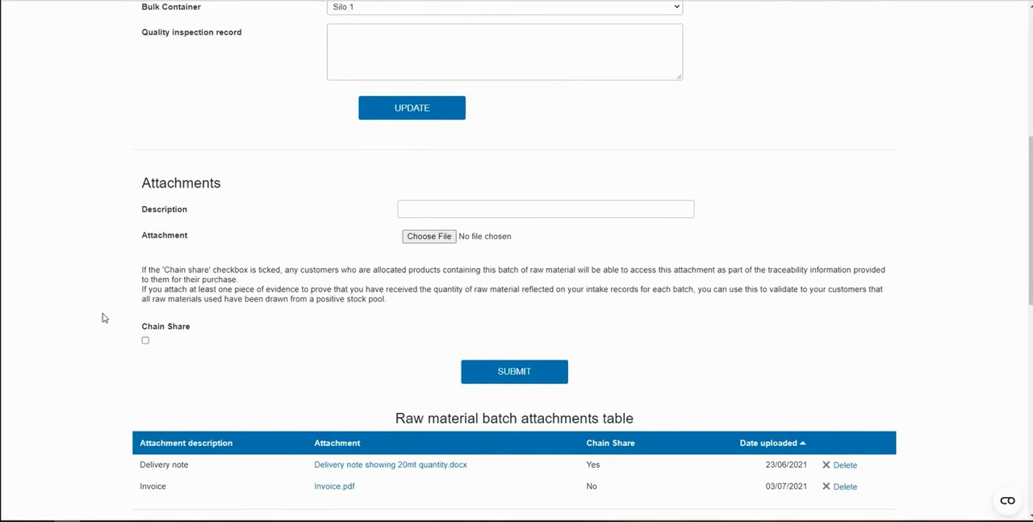
Toggle Chain Share on and back off for the attachment form, and examine the batch's attachments and usage history
left_click(146, 341)
left_click(146, 340)
scroll(203, 367, "down", 2)
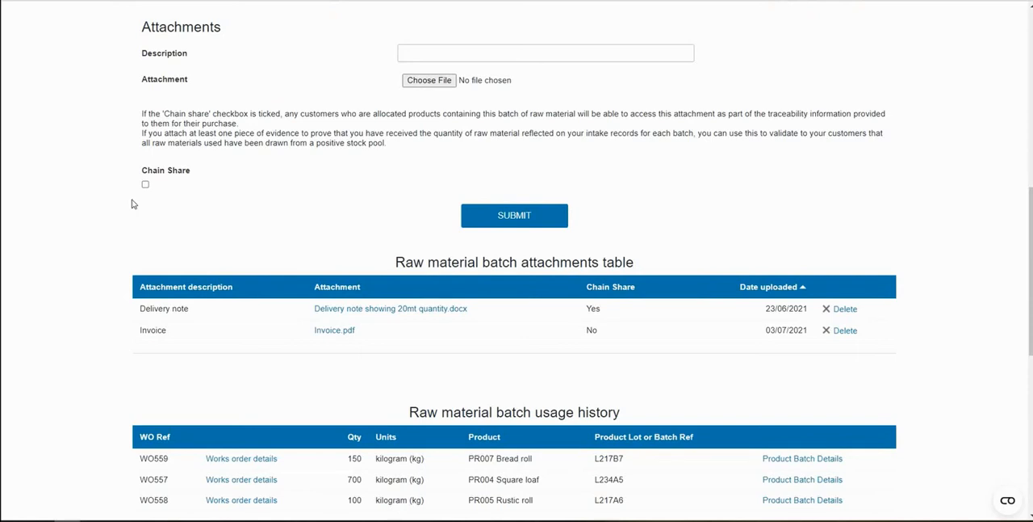
scroll(129, 204, "down", 5)
scroll(129, 226, "up", 4)
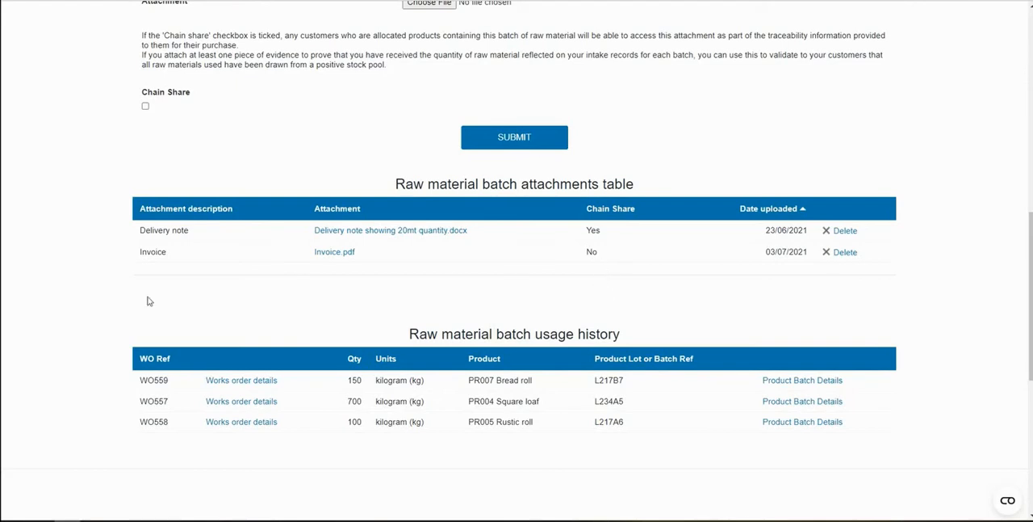
scroll(86, 303, "down", 1)
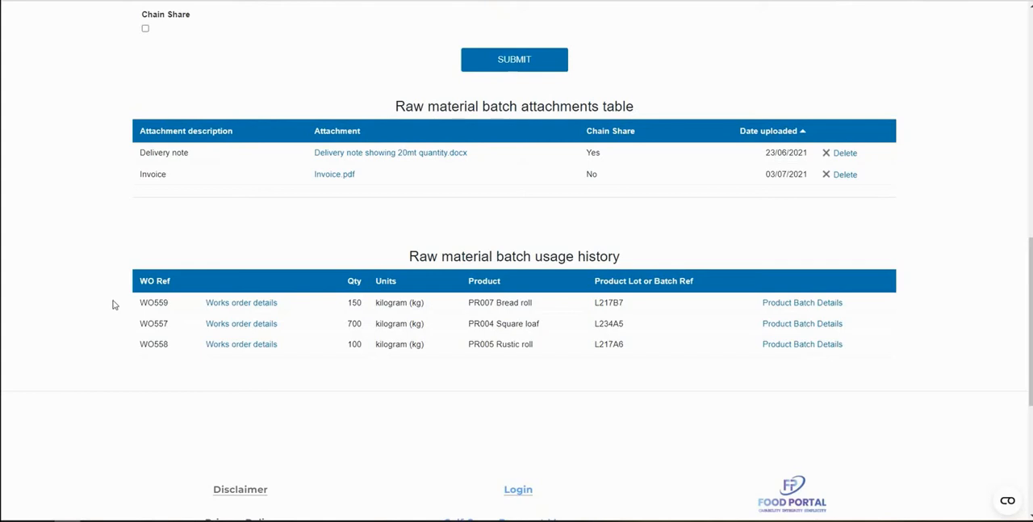
Open the works orders list and view the details and batches of the Bread roll order dated 24/06/2021
scroll(113, 304, "up", 10)
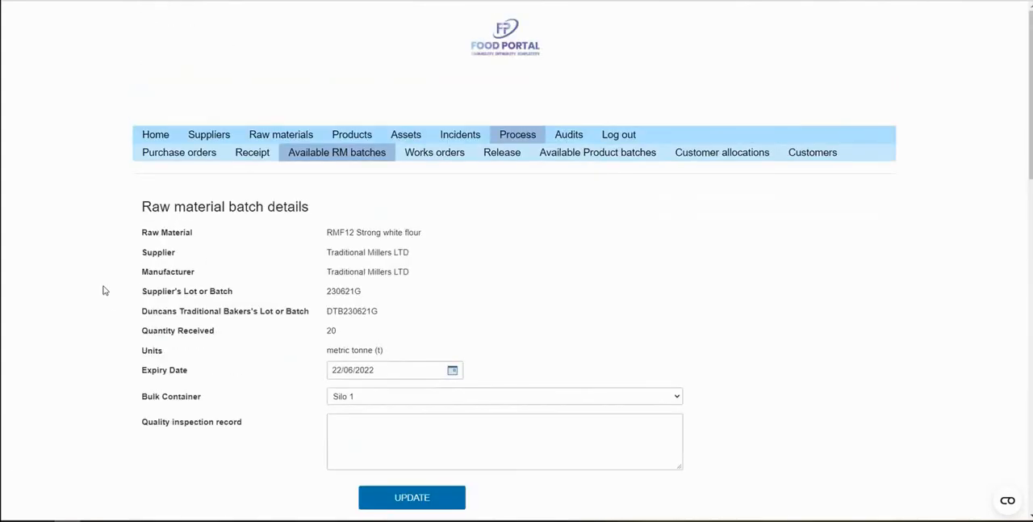
left_click(439, 161)
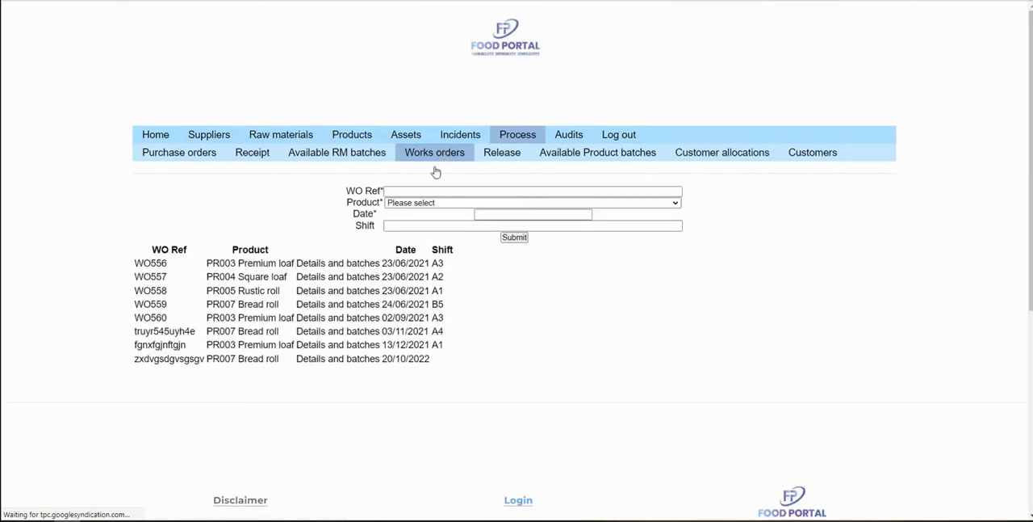
scroll(323, 184, "down", 2)
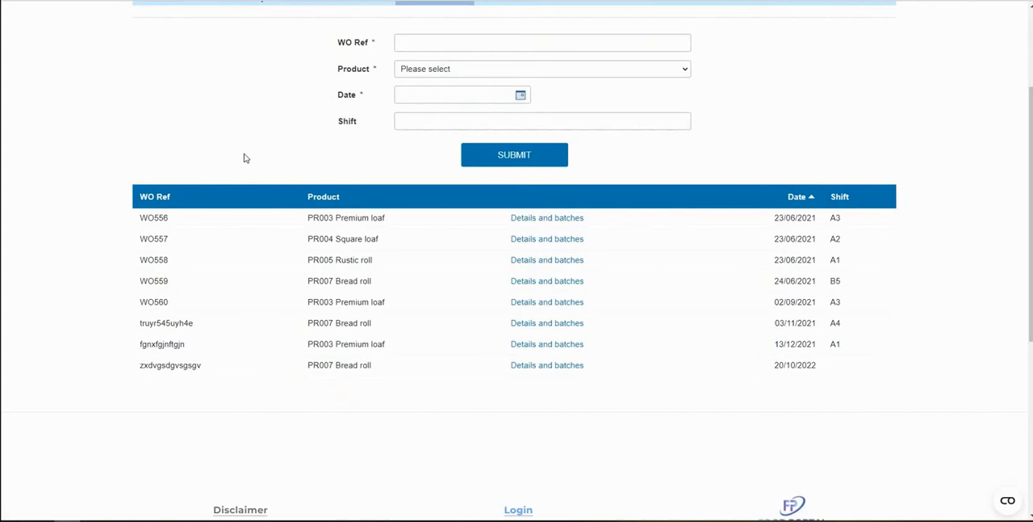
left_click(532, 287)
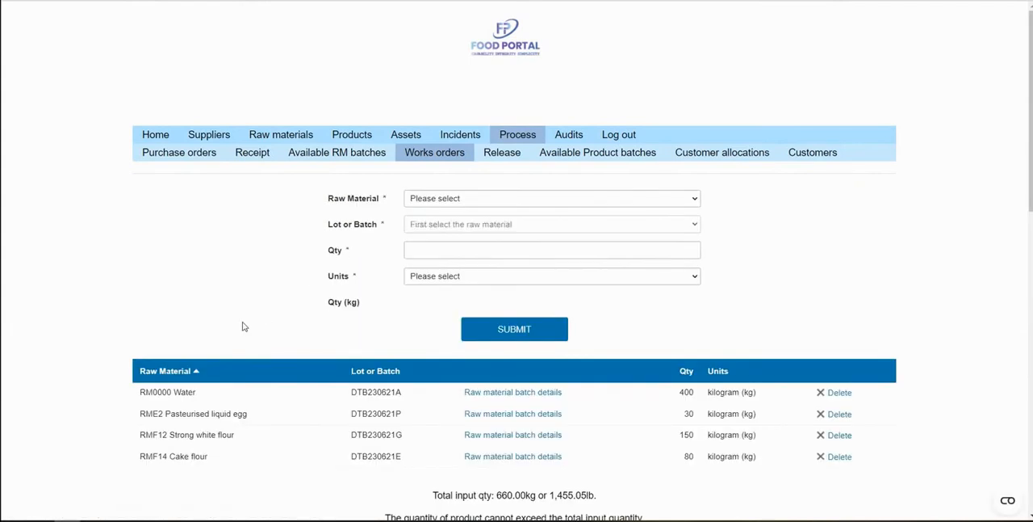
Examine the raw material batches used in the Bread roll works order and the product batch produced from it
scroll(242, 323, "down", 1)
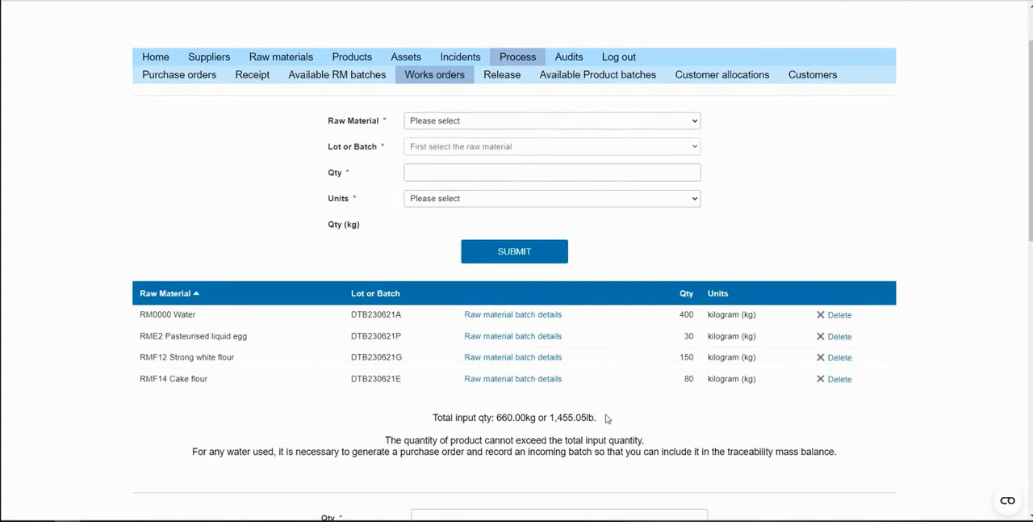
scroll(608, 410, "down", 1)
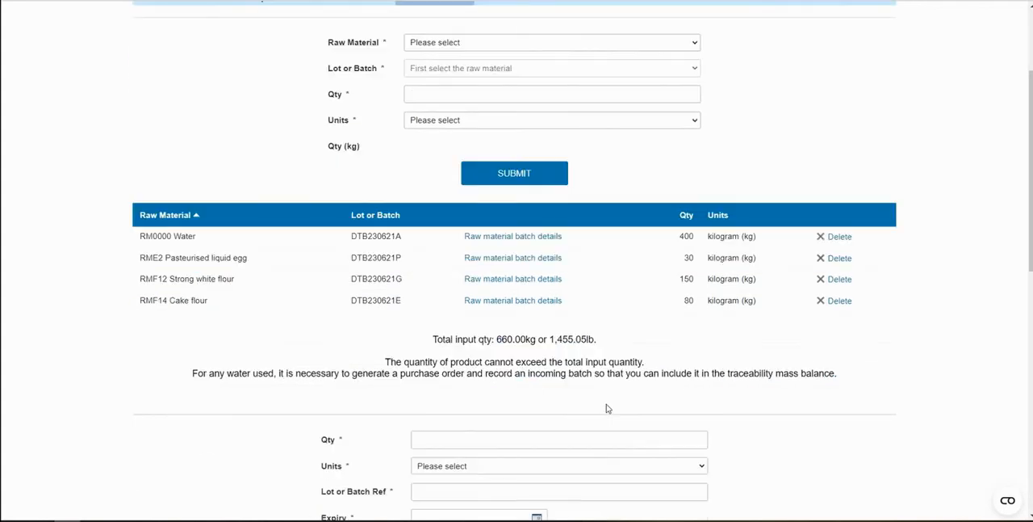
scroll(607, 407, "down", 3)
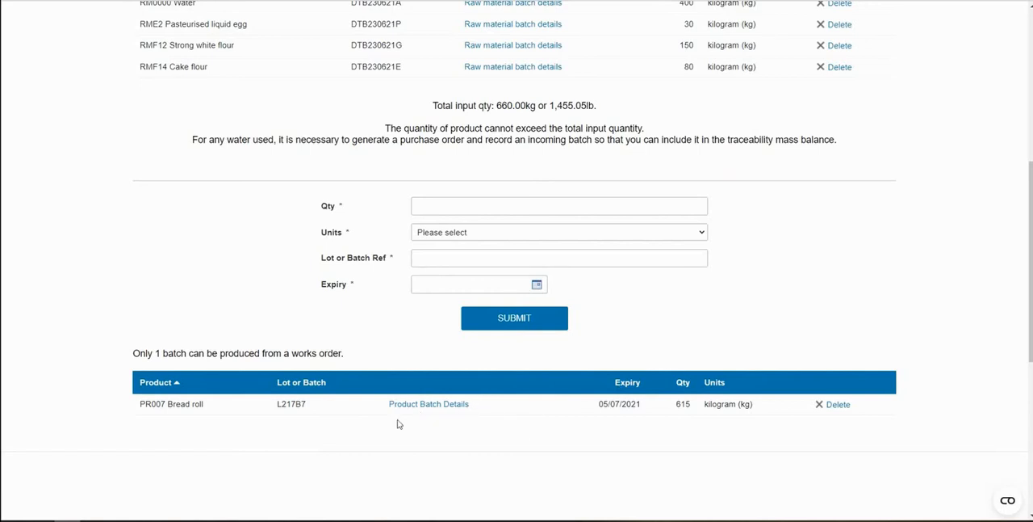
scroll(452, 445, "up", 5)
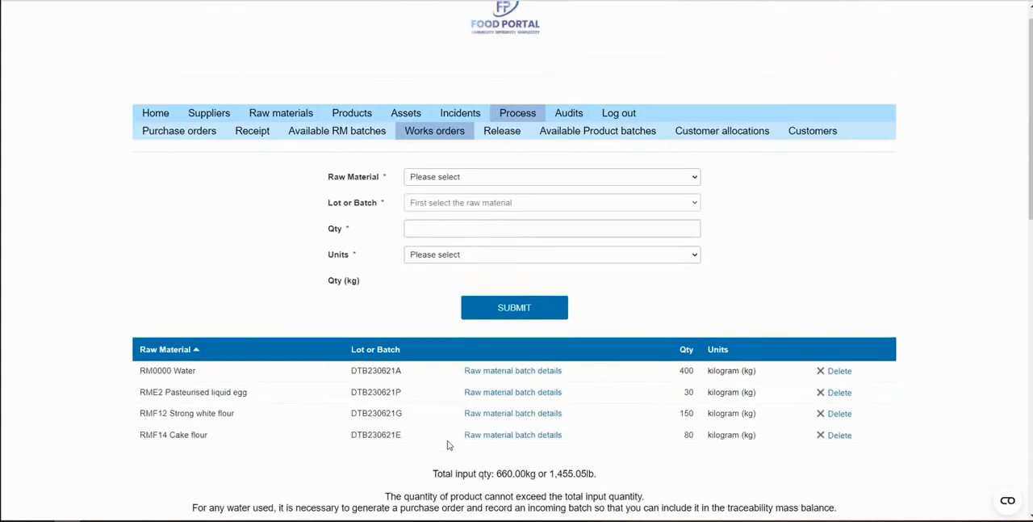
Open the product batch details for the Bread roll batch and examine its release criteria, microbiological parameters and QC pass setting
scroll(500, 339, "down", 5)
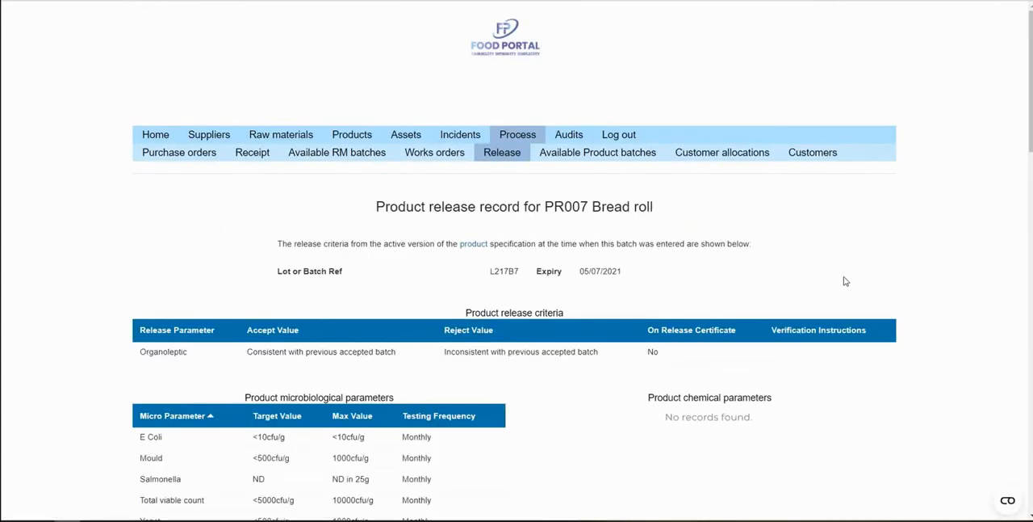
scroll(839, 277, "down", 1)
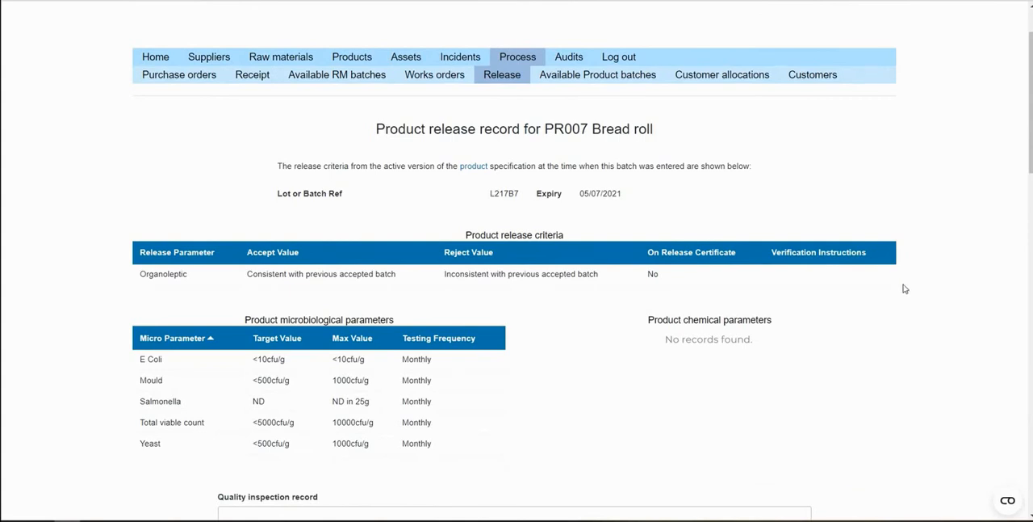
scroll(905, 288, "down", 1)
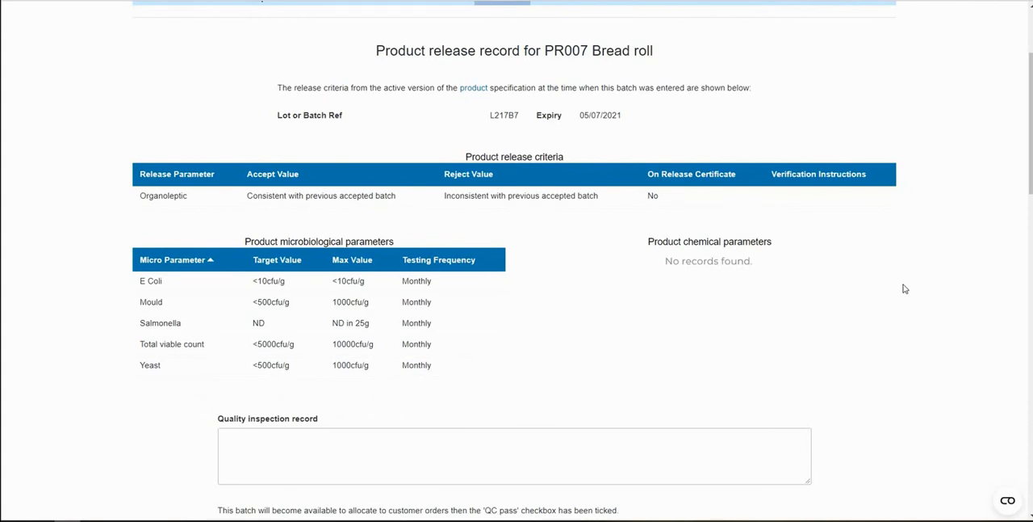
scroll(905, 288, "down", 4)
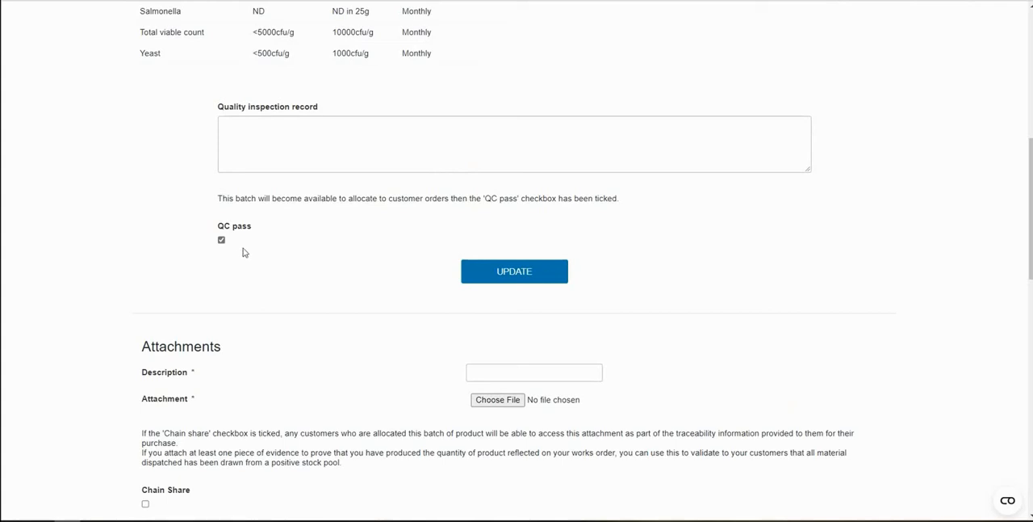
Examine the Bread roll batch's attachment form, uploaded attachments and customer allocation history
scroll(243, 252, "down", 2)
scroll(243, 252, "down", 1)
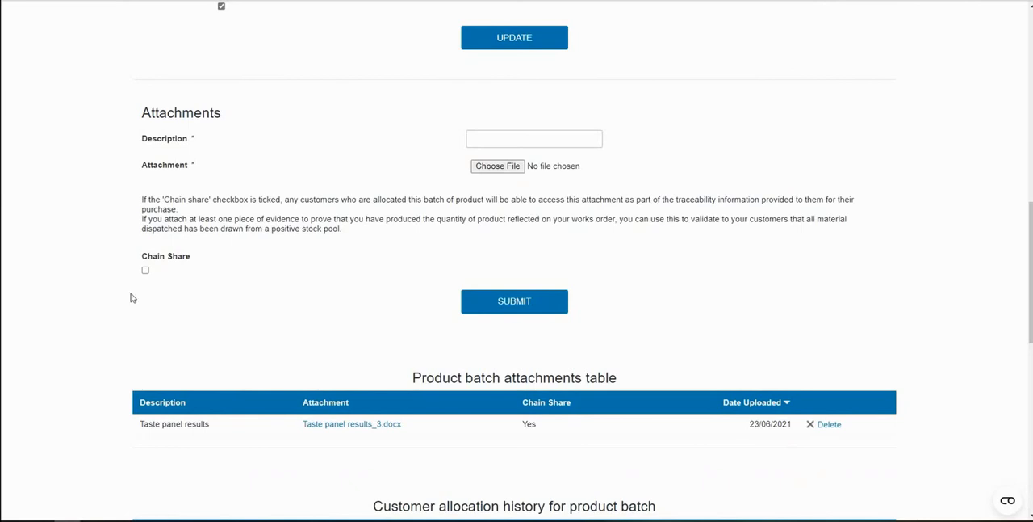
scroll(111, 293, "down", 2)
scroll(94, 270, "down", 1)
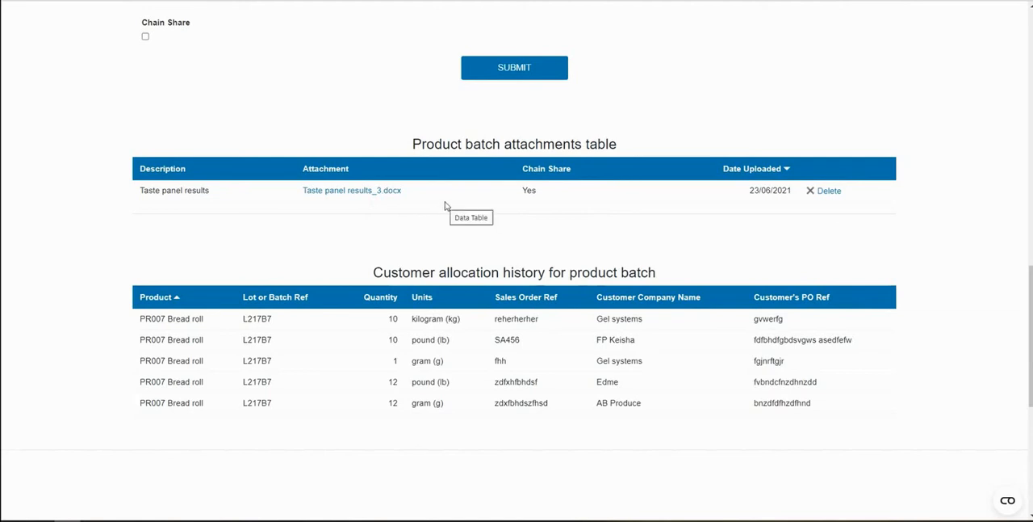
Finish reviewing the Bread roll release record and examine the customer allocations form and table
scroll(445, 206, "down", 2)
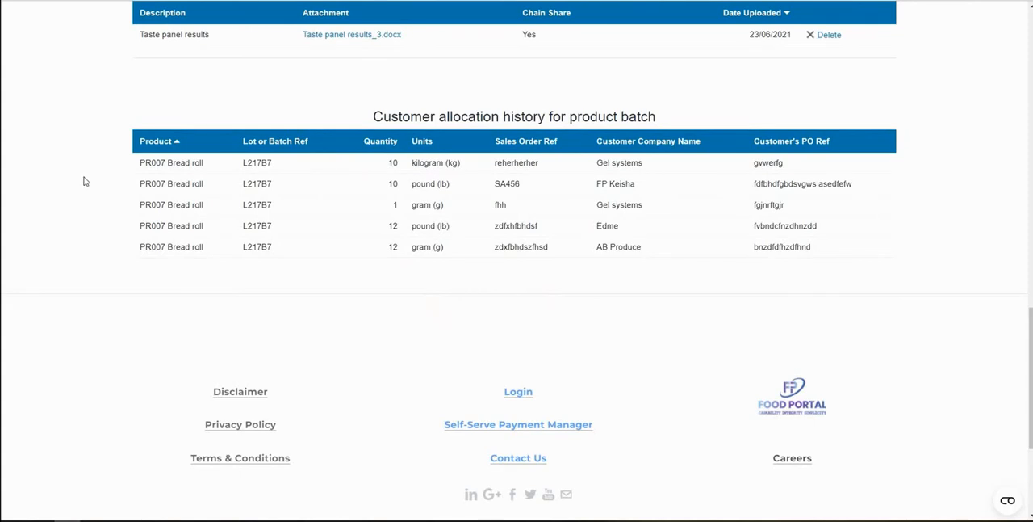
scroll(85, 181, "up", 10)
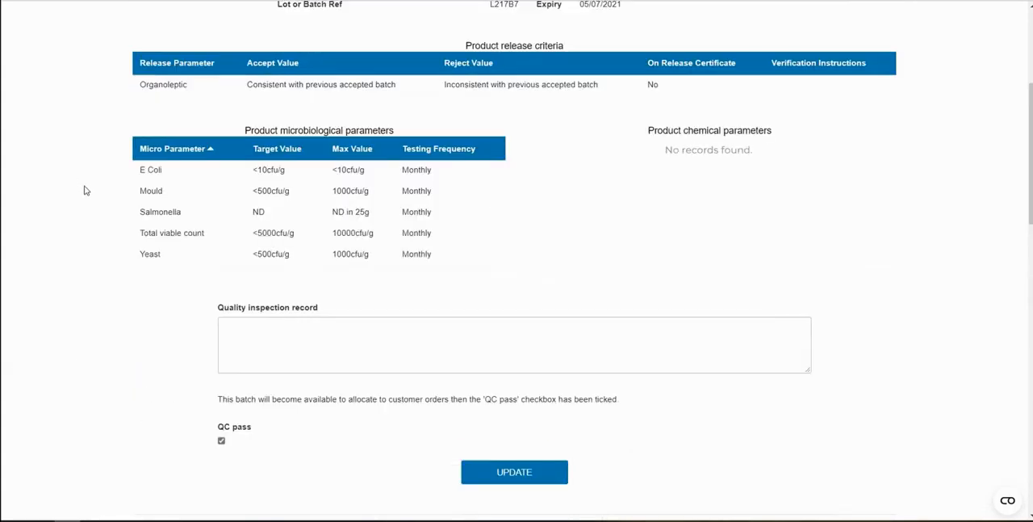
scroll(85, 190, "up", 4)
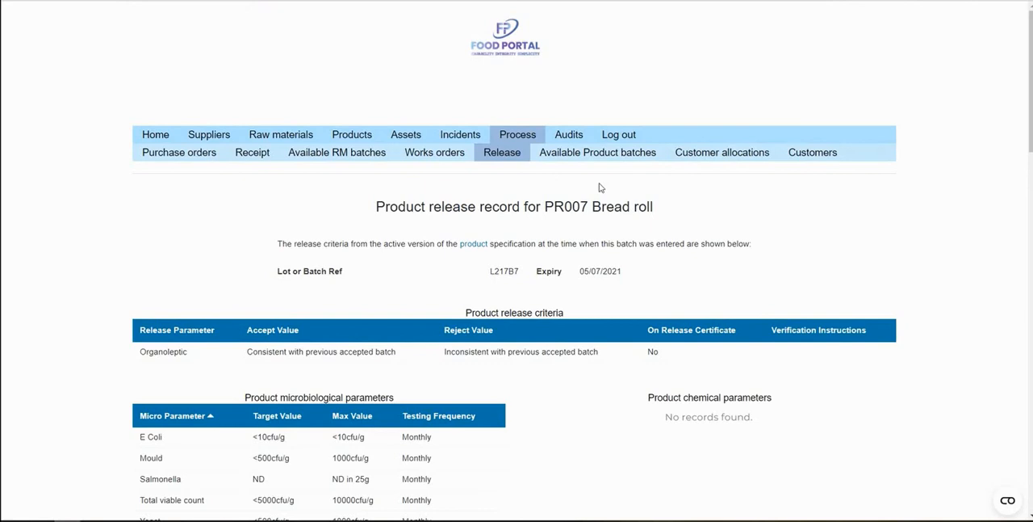
left_click(712, 160)
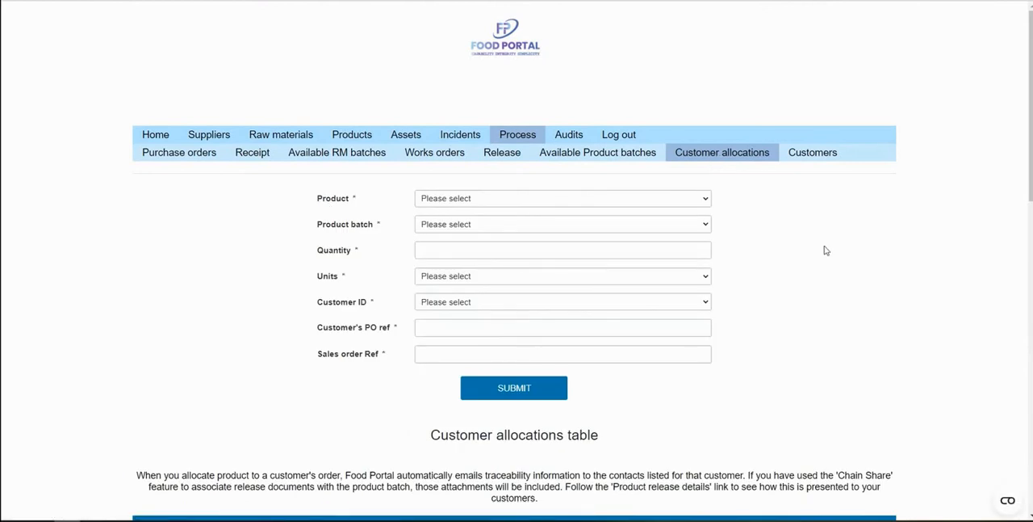
scroll(826, 249, "down", 2)
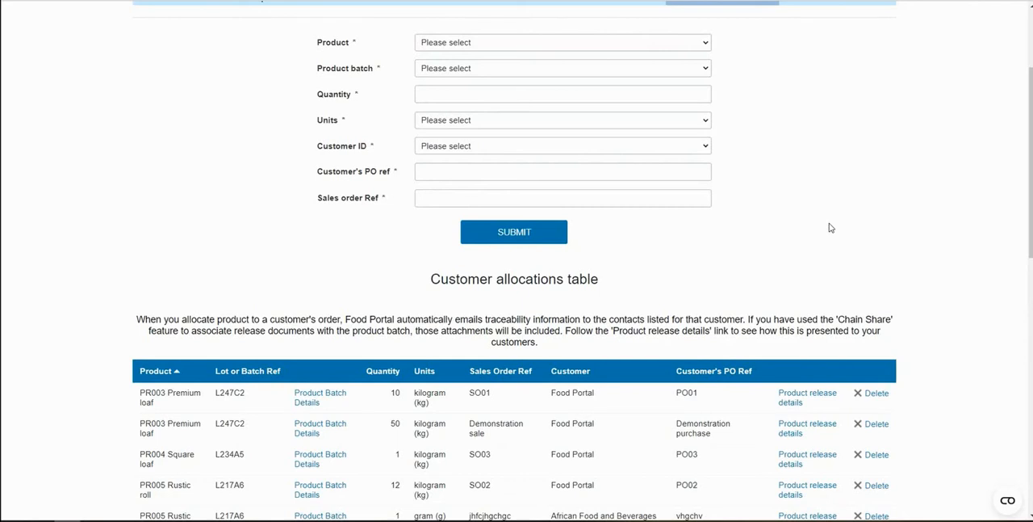
scroll(830, 228, "down", 2)
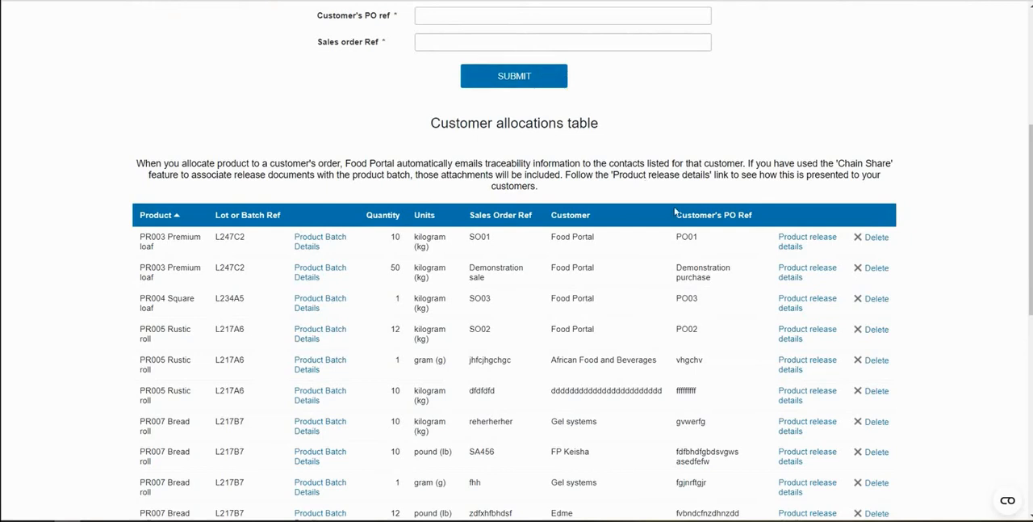
Open the product release details for the Premium loaf's Demonstration sale allocation and examine its batch details, raw materials and attachments
left_click(791, 275)
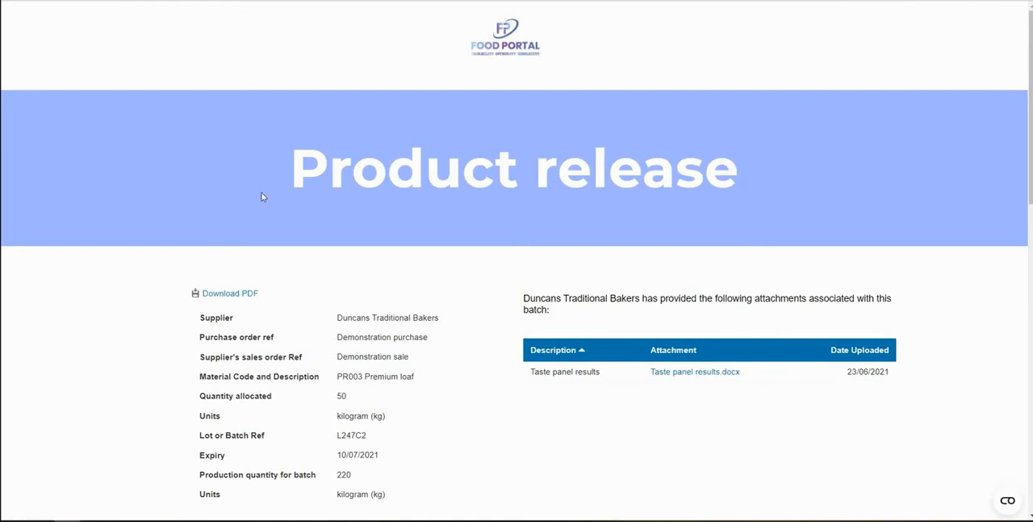
scroll(248, 242, "down", 2)
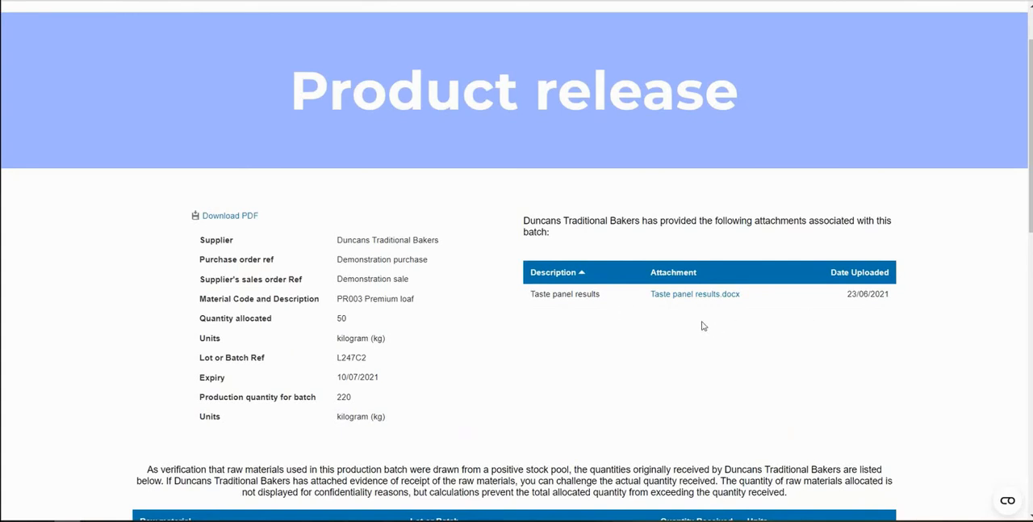
scroll(702, 326, "down", 2)
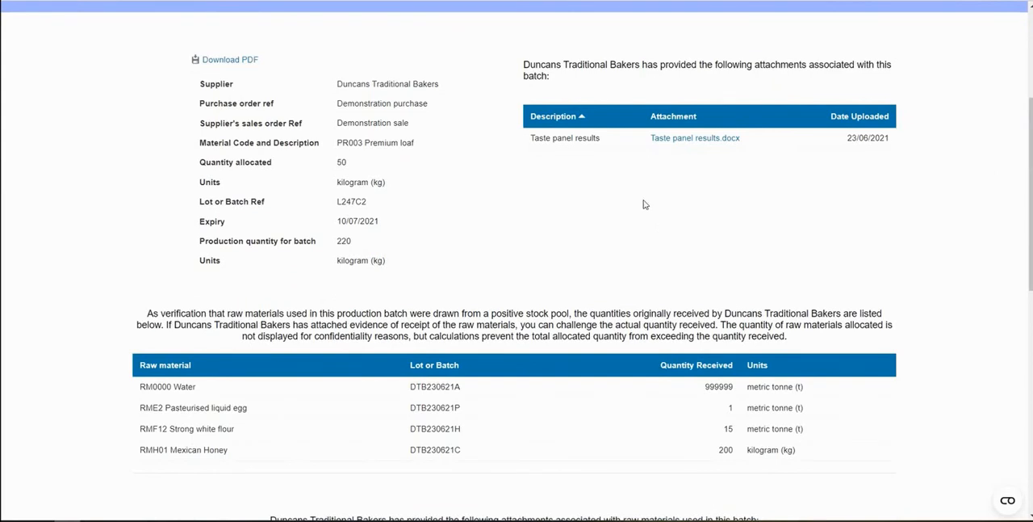
scroll(644, 205, "down", 2)
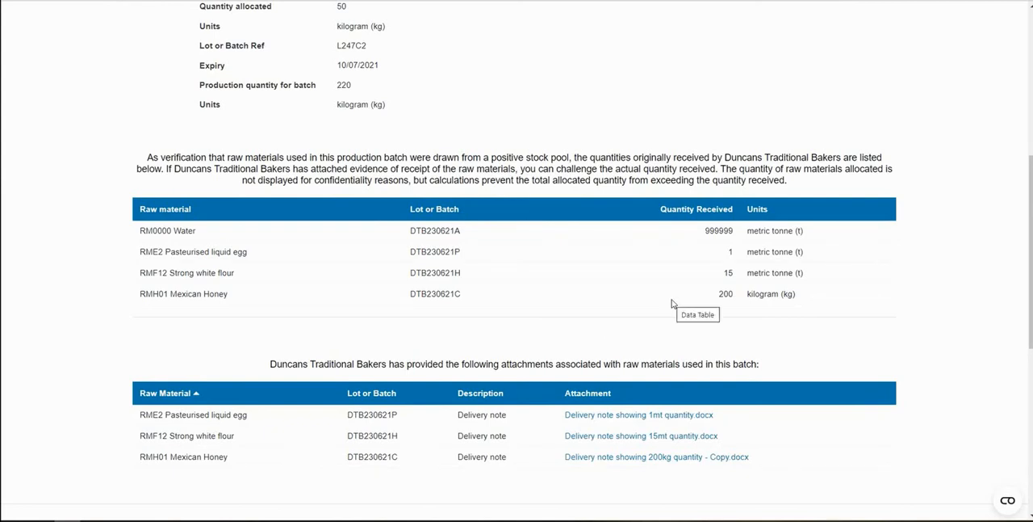
scroll(673, 303, "down", 1)
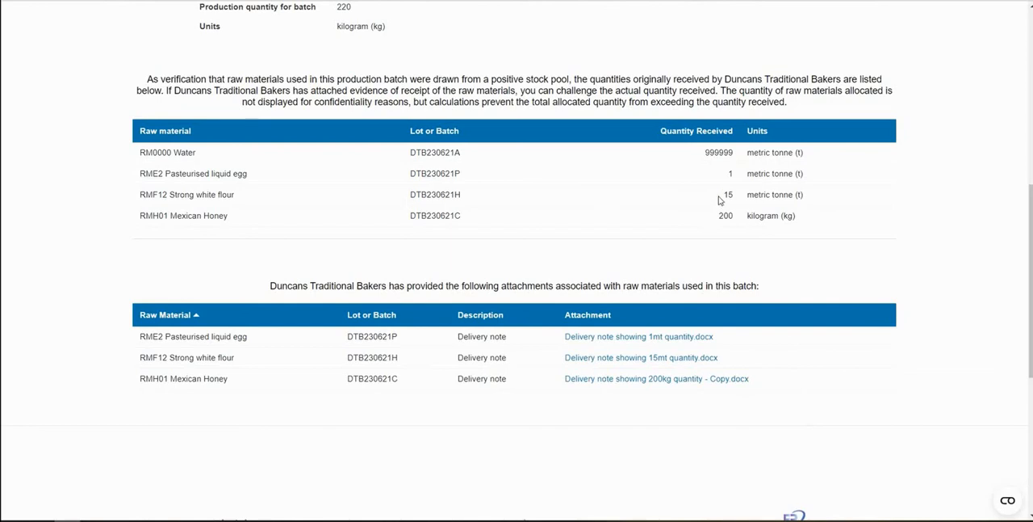
Compare the received quantity of Strong white flour with its delivery note attachment, and return to the customer allocations table
left_click_drag(720, 199, 732, 196)
left_click_drag(563, 358, 724, 364)
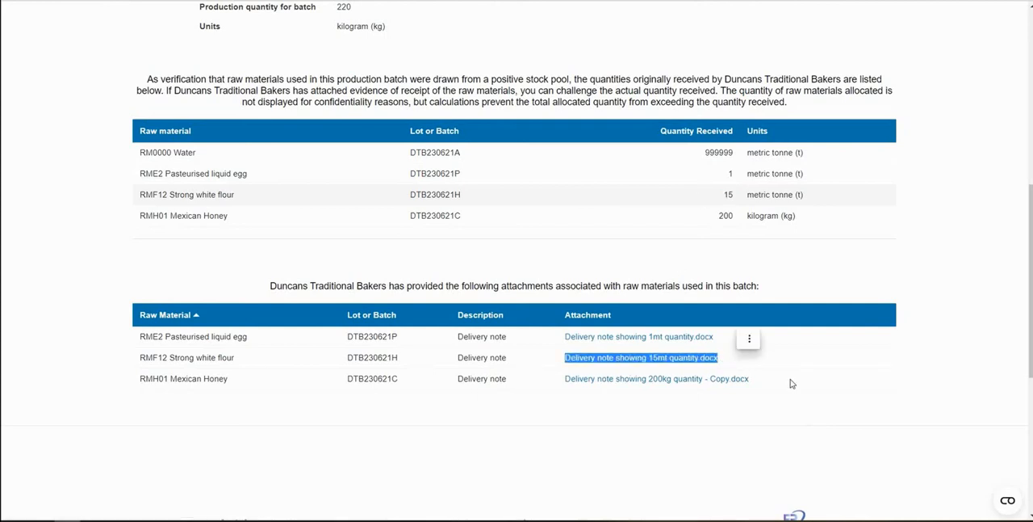
left_click(830, 401)
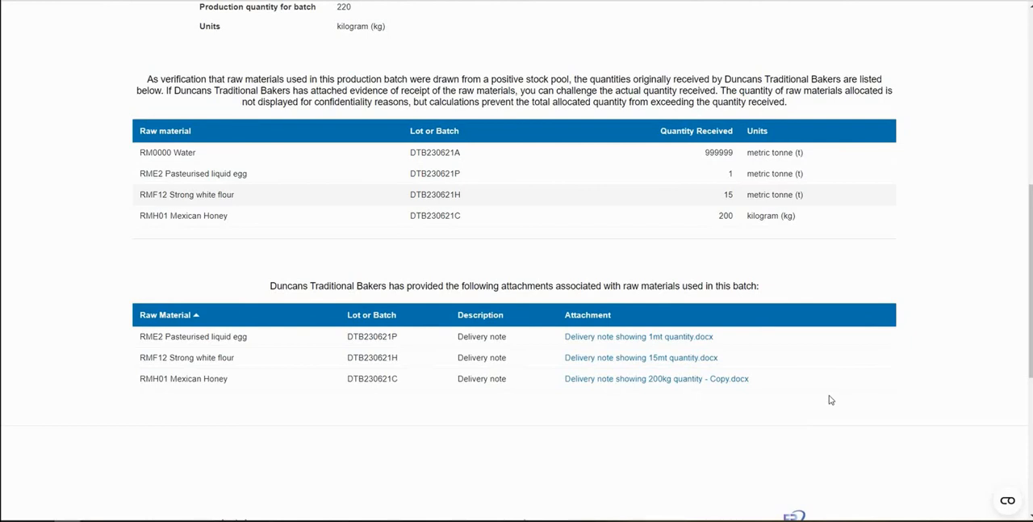
scroll(831, 399, "up", 1)
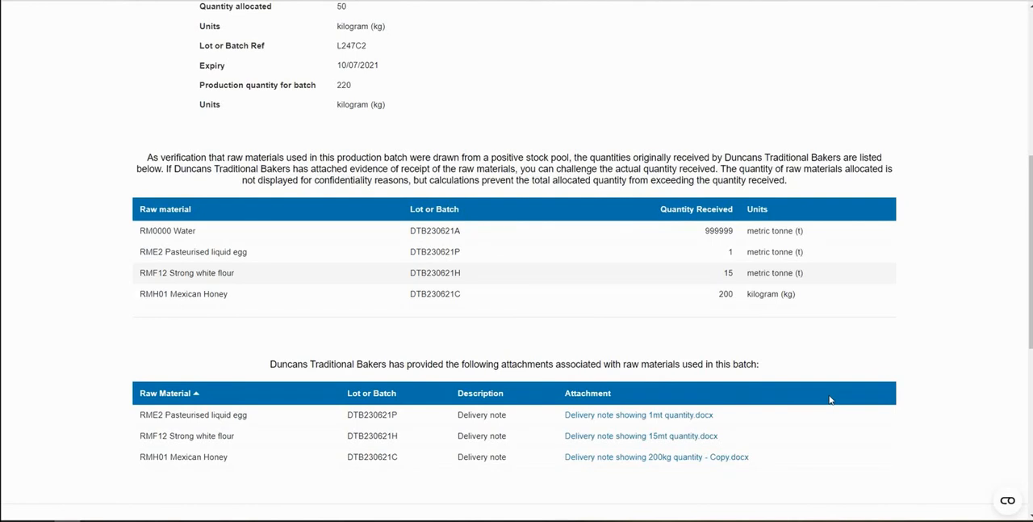
scroll(831, 399, "up", 4)
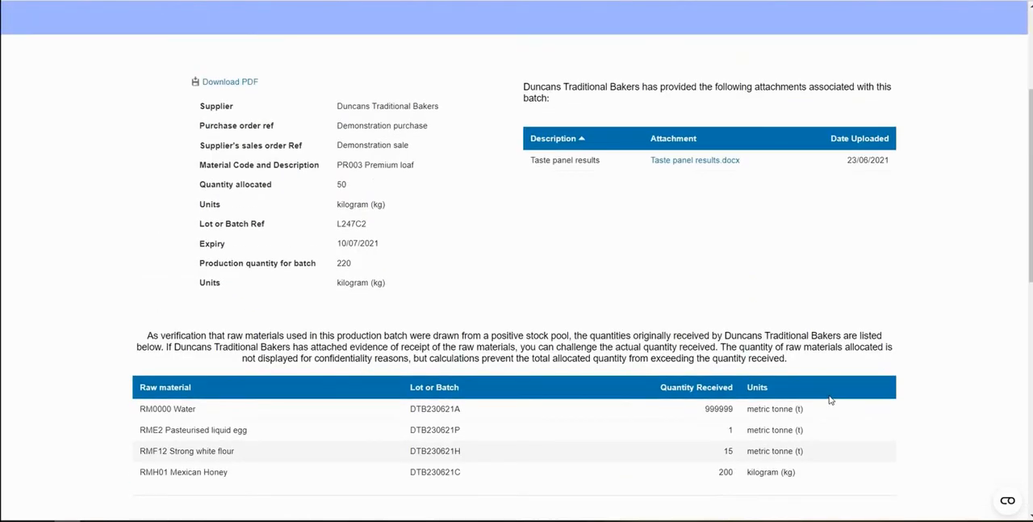
scroll(831, 399, "up", 1)
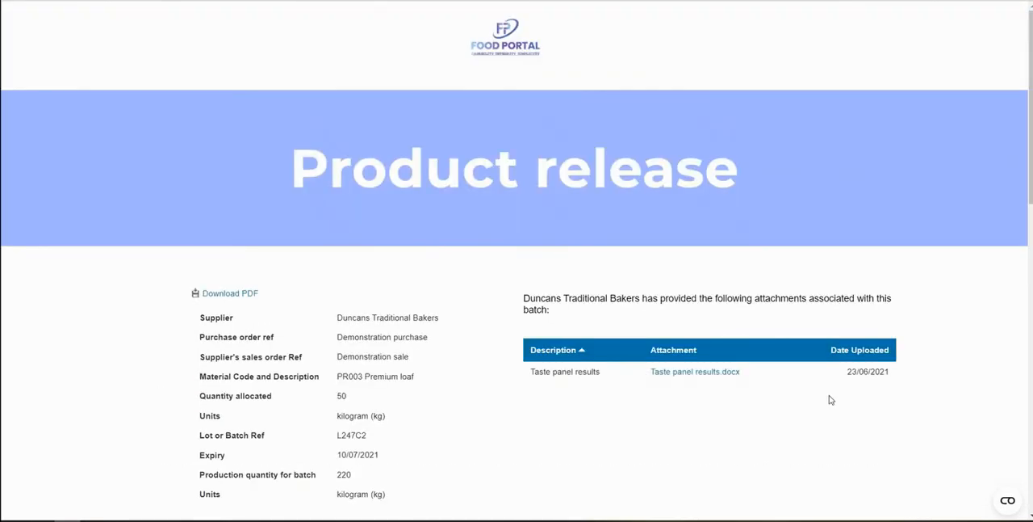
left_click(21, 1)
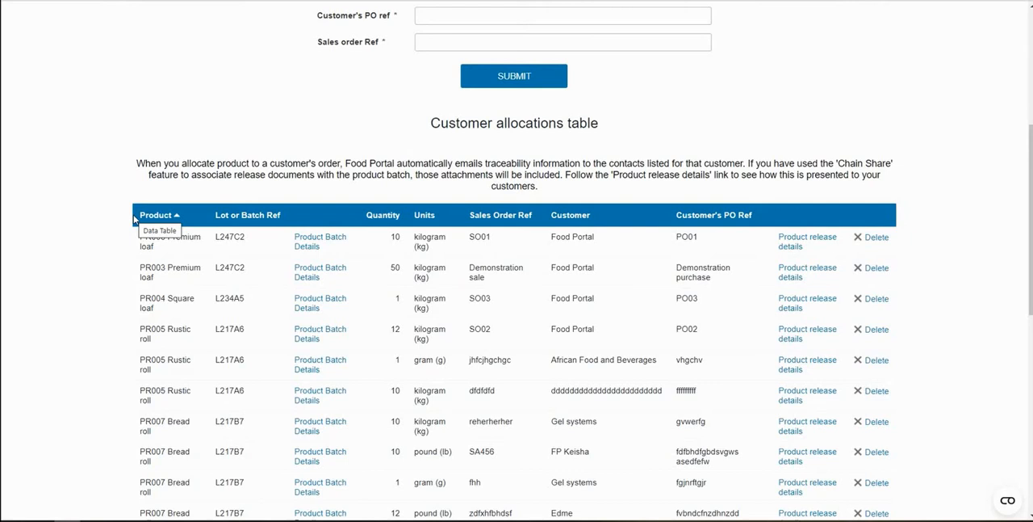
Open the auditing team in the audits area and view the names available for a new team entry
scroll(134, 219, "up", 1)
scroll(135, 219, "up", 1)
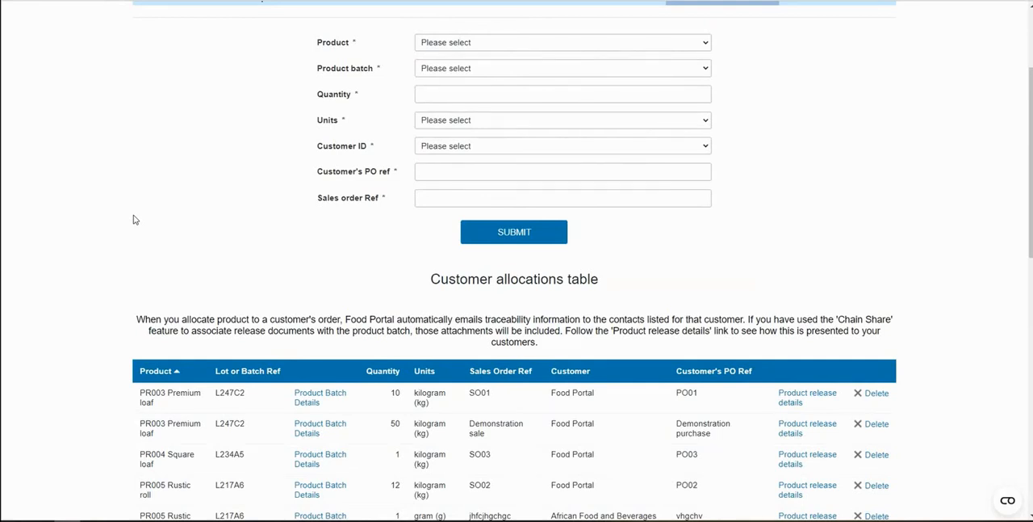
scroll(135, 219, "up", 1)
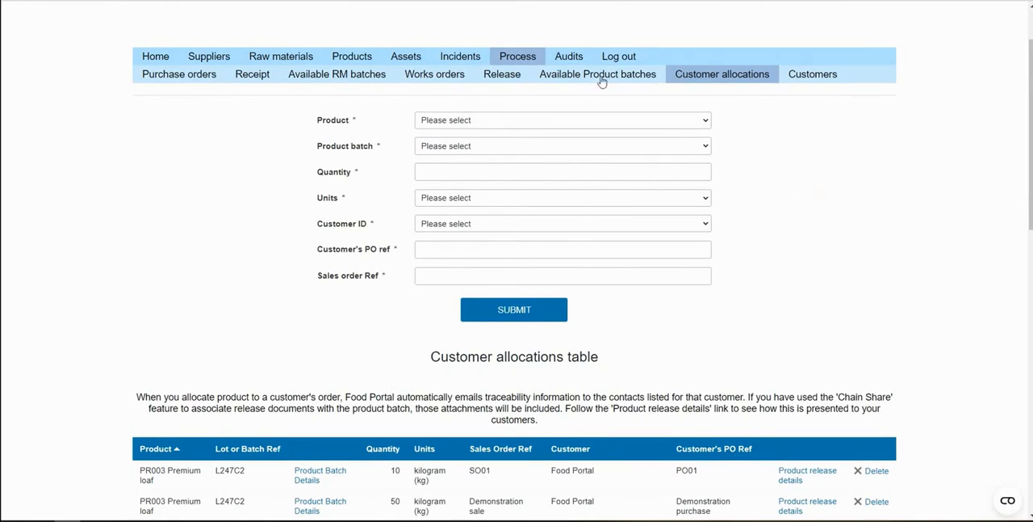
left_click(578, 61)
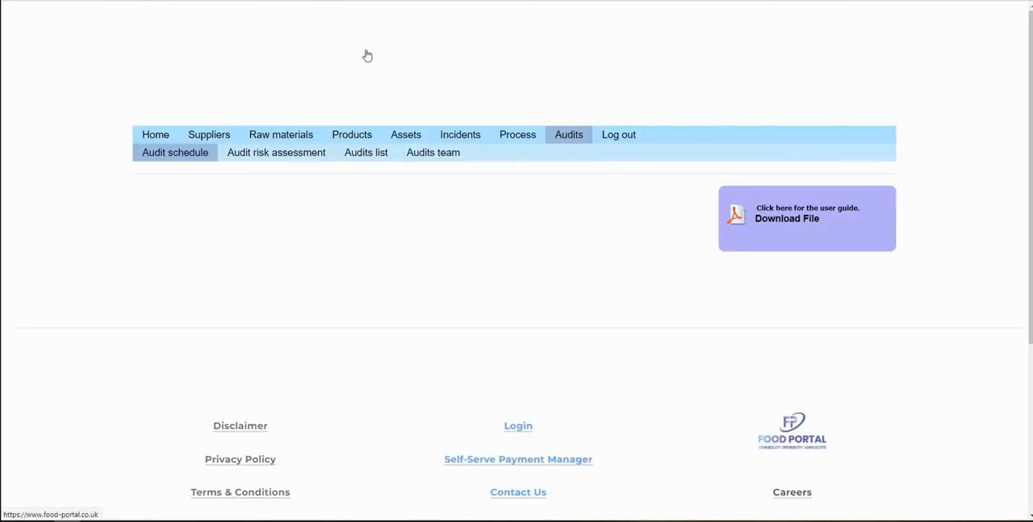
left_click(442, 158)
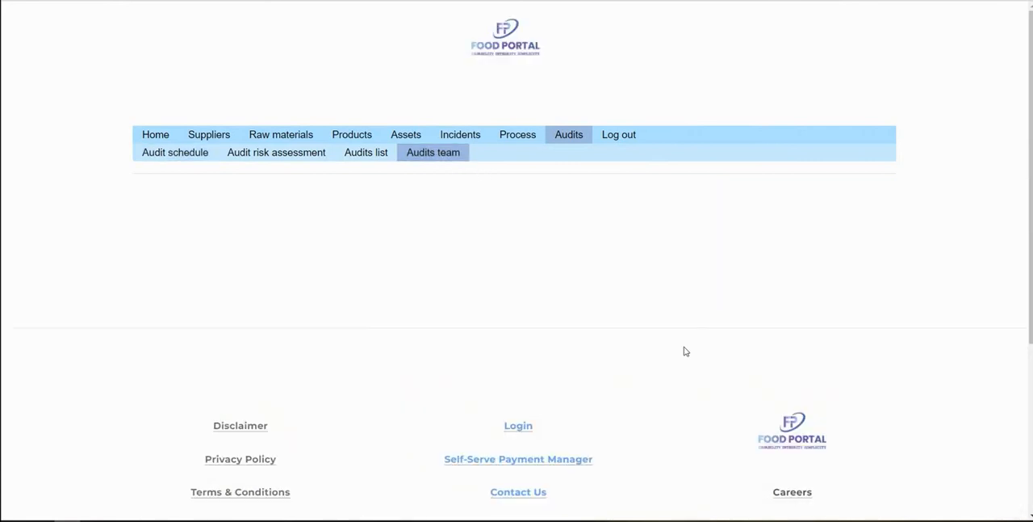
left_click(216, 276)
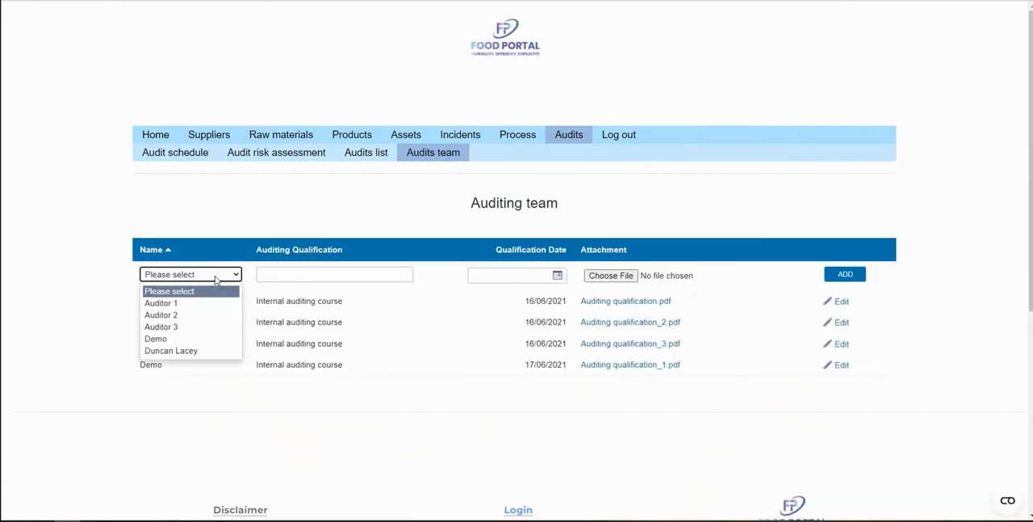
left_click(220, 225)
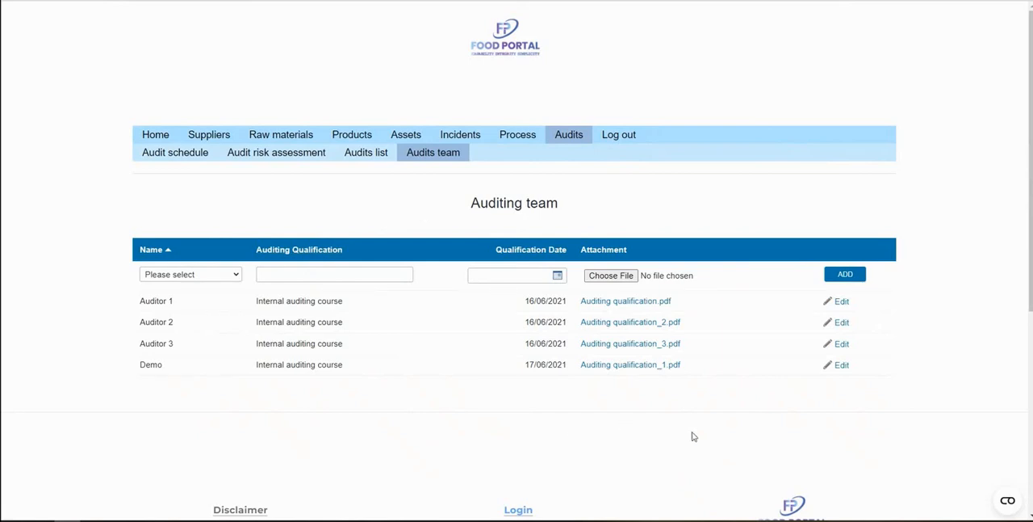
Open the audits list and examine the form for adding audits and the listed BRC Global Standard audits
left_click(375, 164)
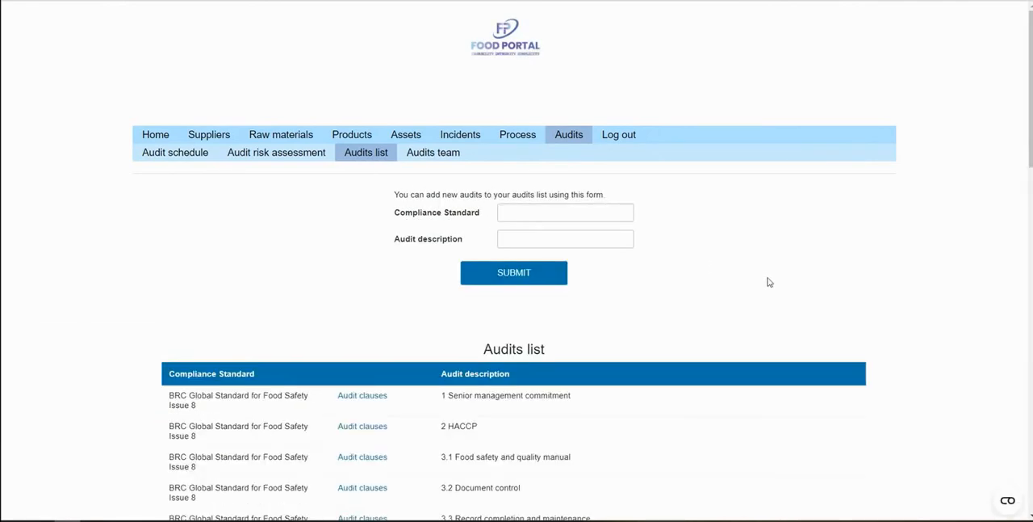
scroll(769, 282, "down", 2)
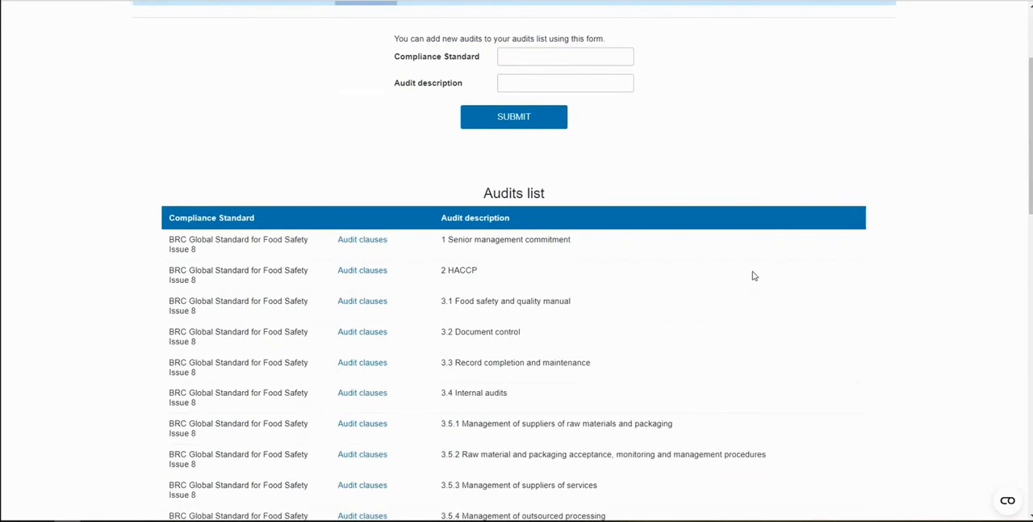
scroll(448, 170, "up", 1)
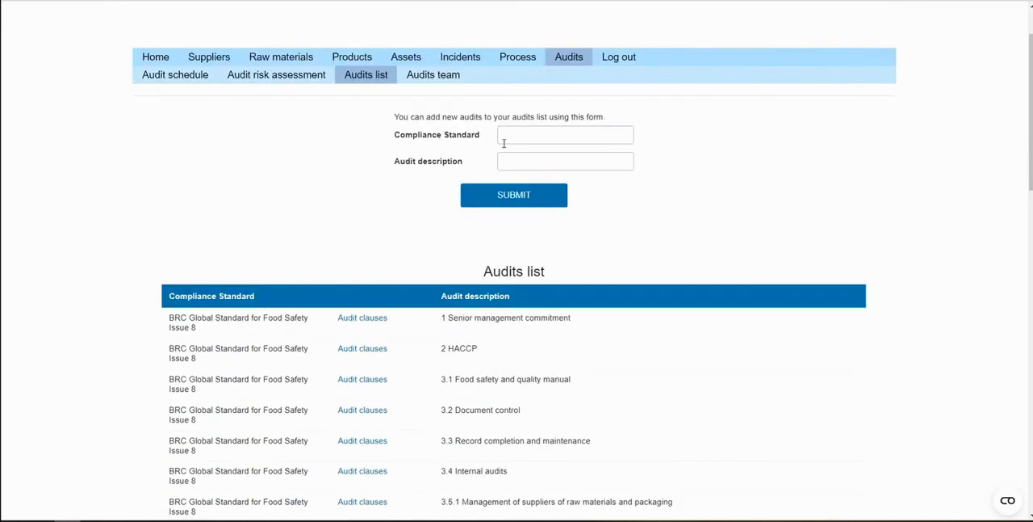
Open the audit clauses of the 2 HACCP audit and examine the clause form and clause requirements
left_click(363, 349)
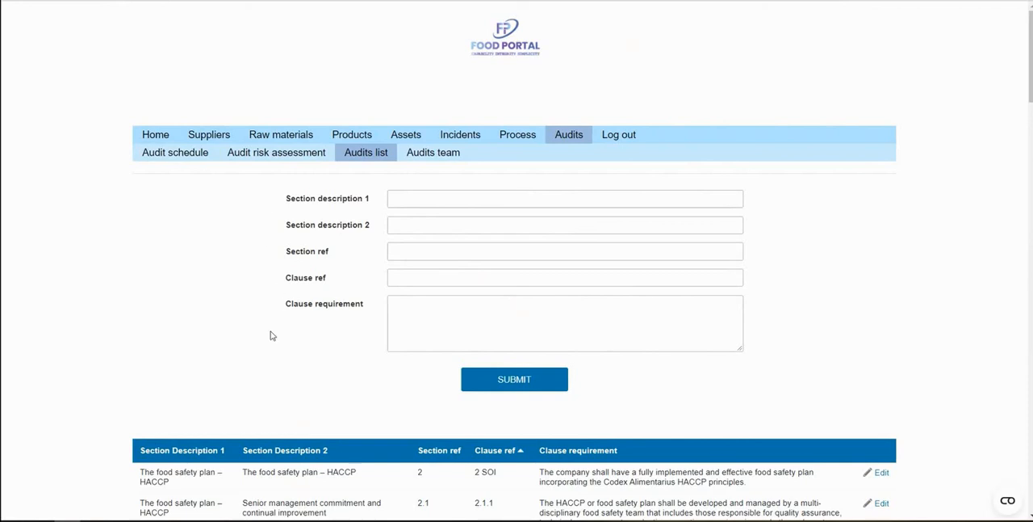
scroll(271, 335, "down", 1)
scroll(121, 252, "down", 4)
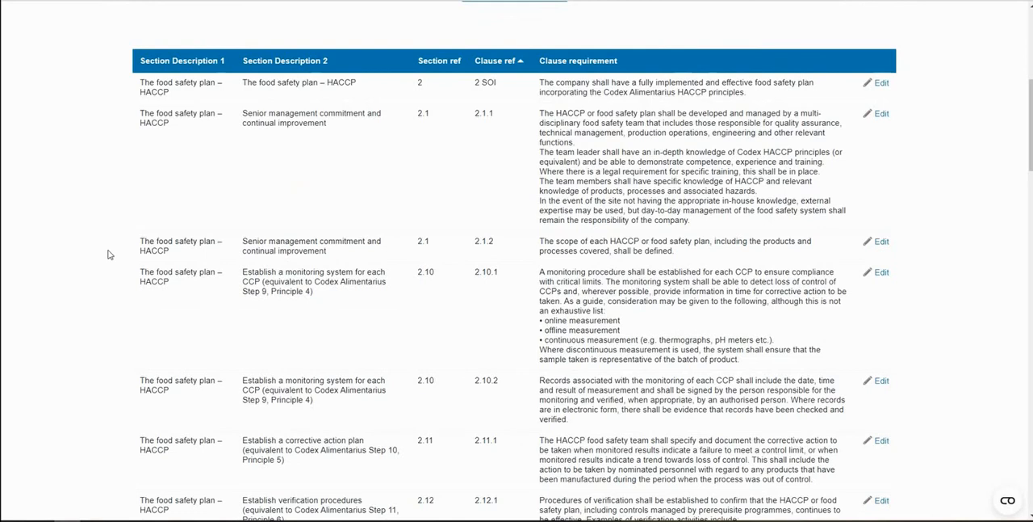
scroll(109, 254, "up", 1)
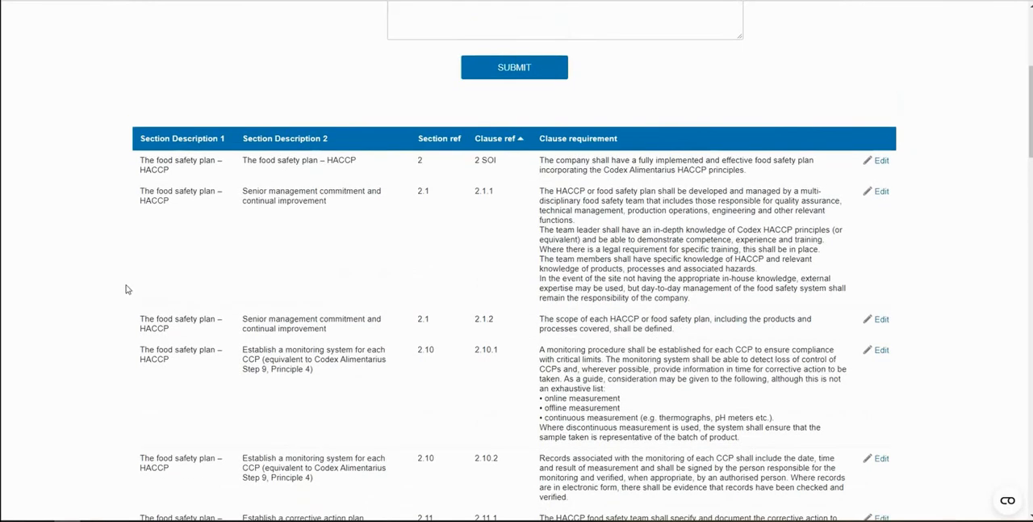
scroll(125, 289, "up", 4)
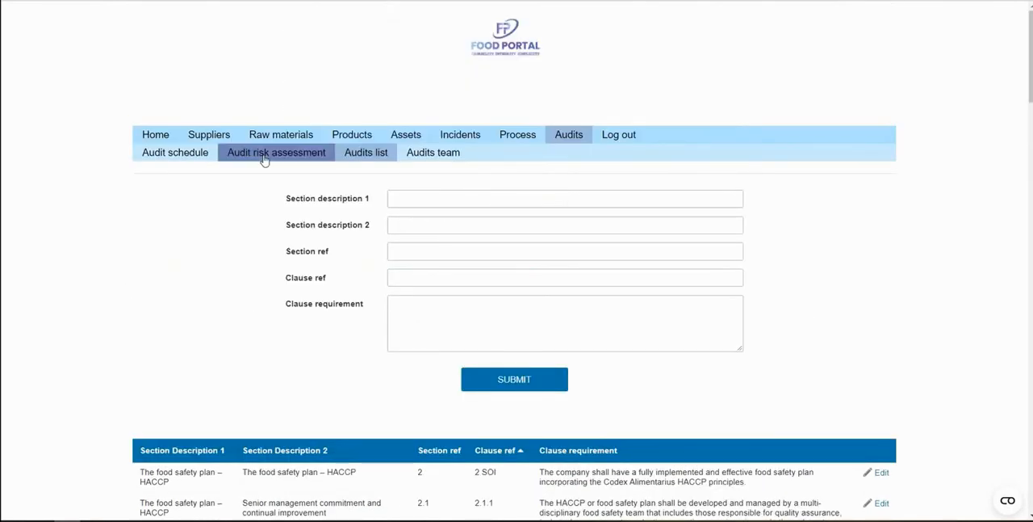
Open the audit risk assessment and examine the risk, previous performance and frequency options for the 1 Senior management commitment audit
left_click(265, 160)
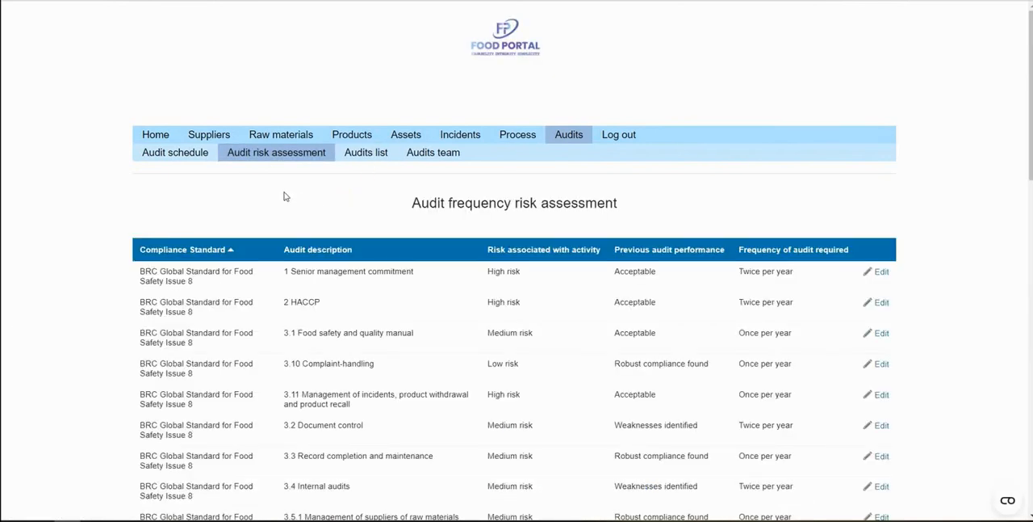
left_click(881, 272)
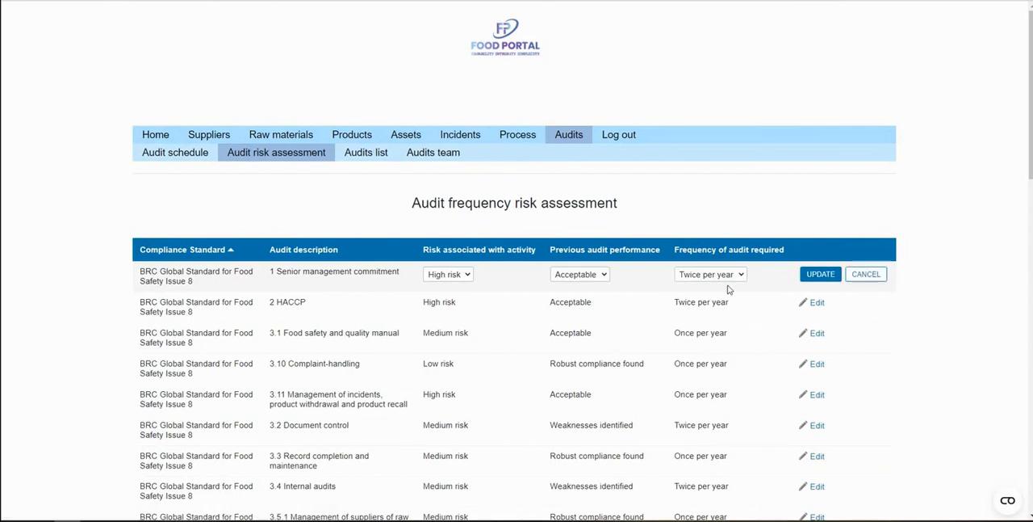
left_click(467, 276)
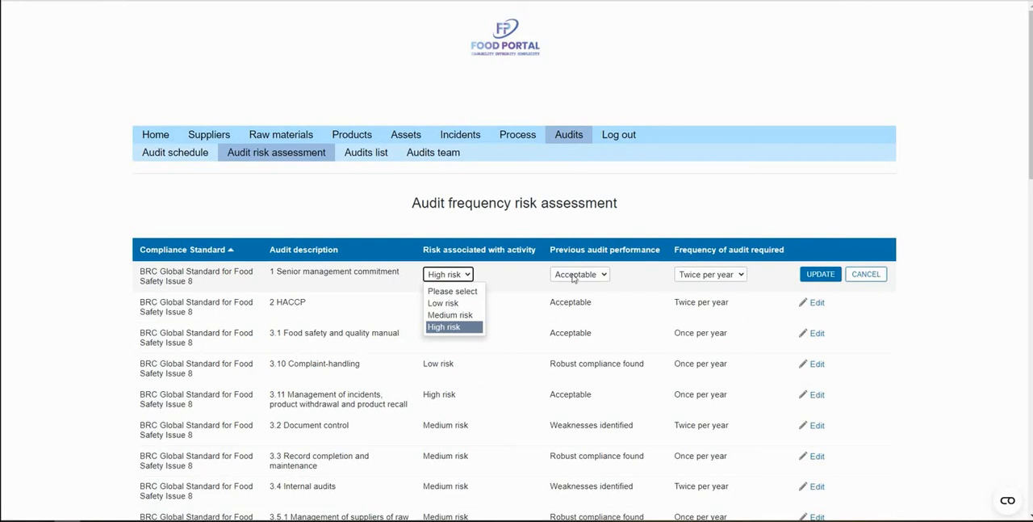
left_click(603, 275)
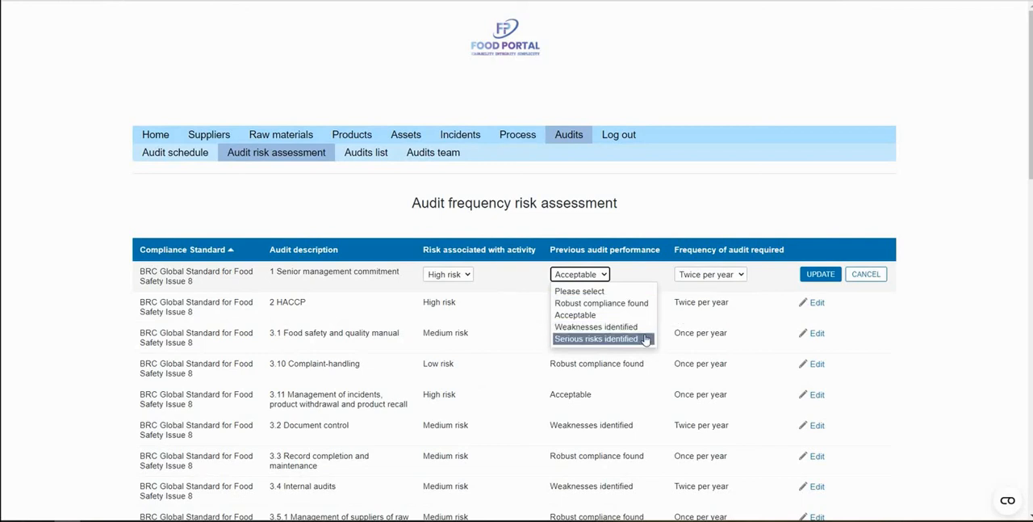
left_click(743, 276)
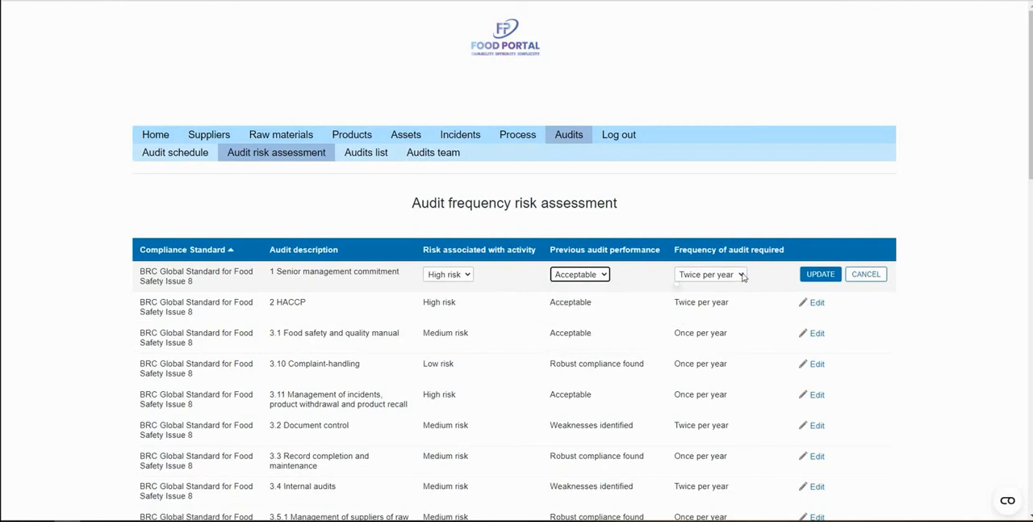
left_click(742, 276)
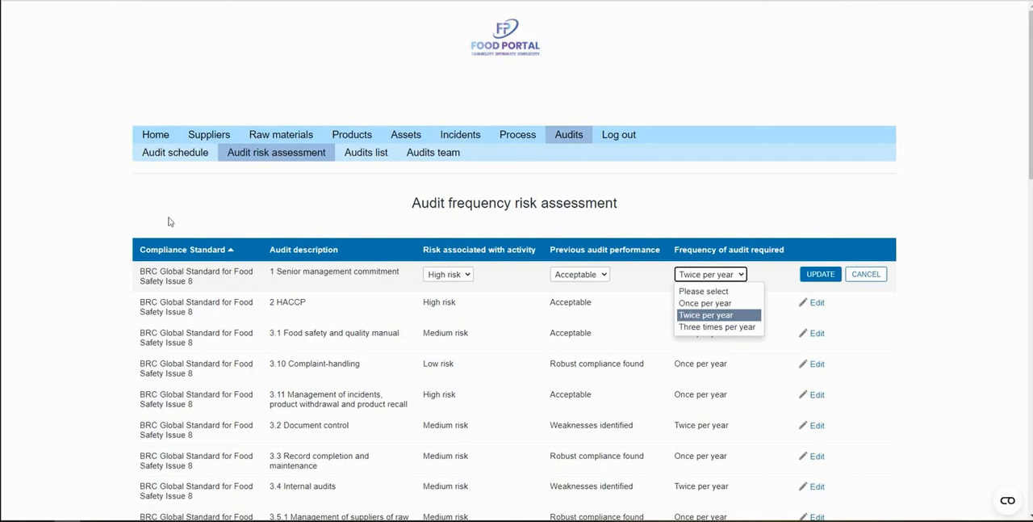
Open the audit schedule and view the audit details of the scheduled 2 HACCP audit
left_click(184, 158)
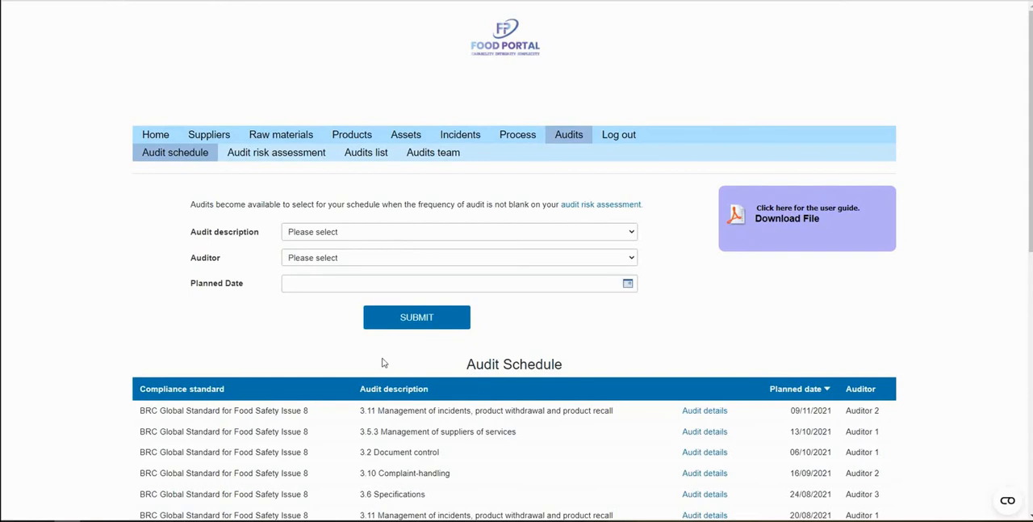
scroll(382, 363, "down", 3)
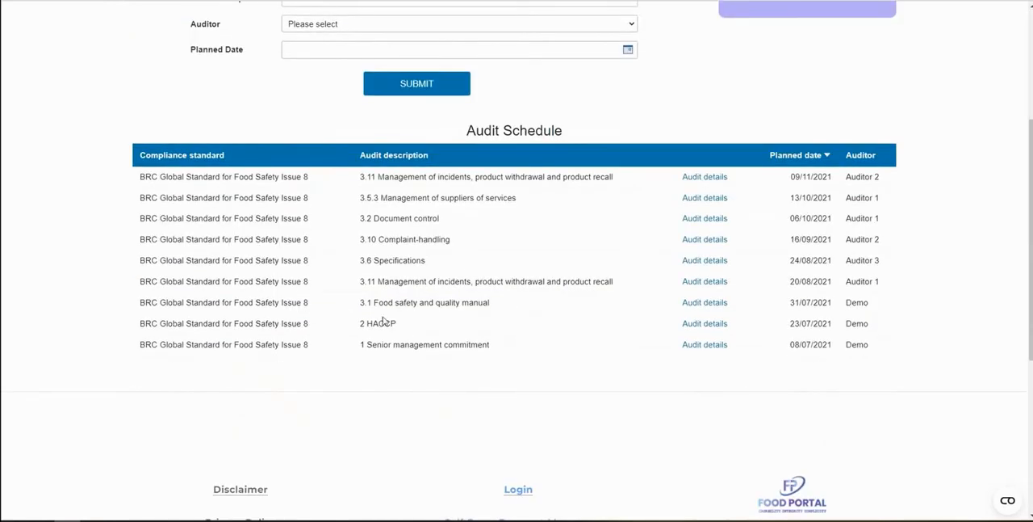
left_click(699, 326)
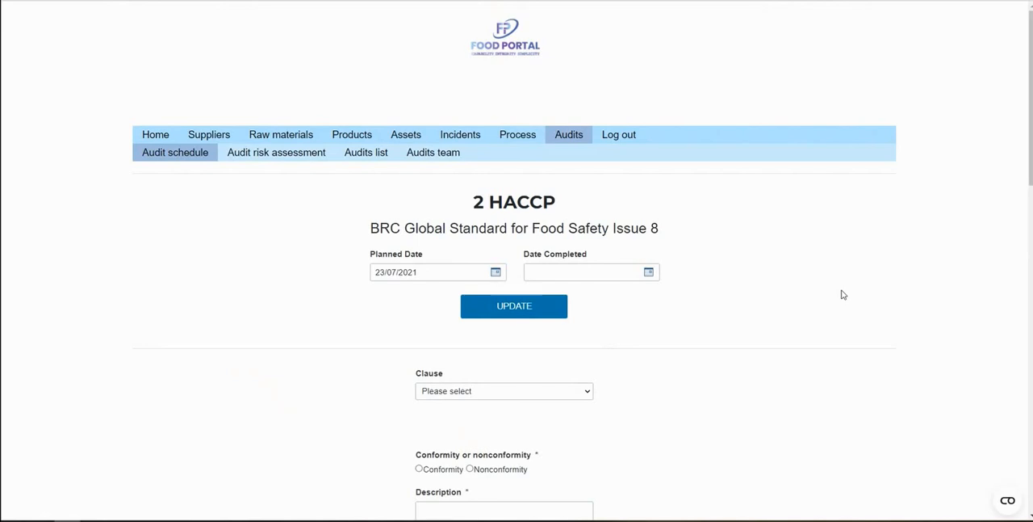
Choose clause 2.14.1 in the 2 HACCP audit and examine its requirement, the conformity form and the recorded nonconformities and observations
scroll(839, 293, "down", 1)
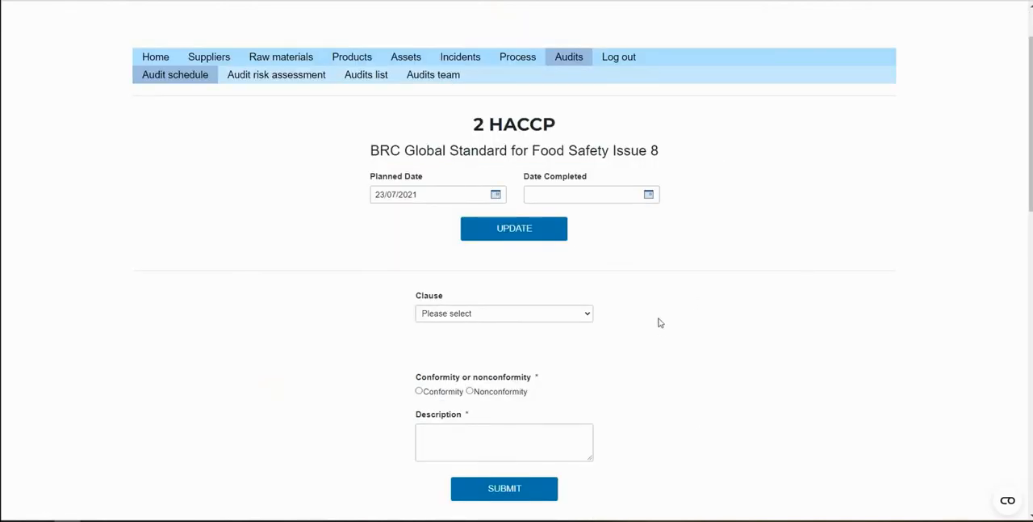
left_click(565, 316)
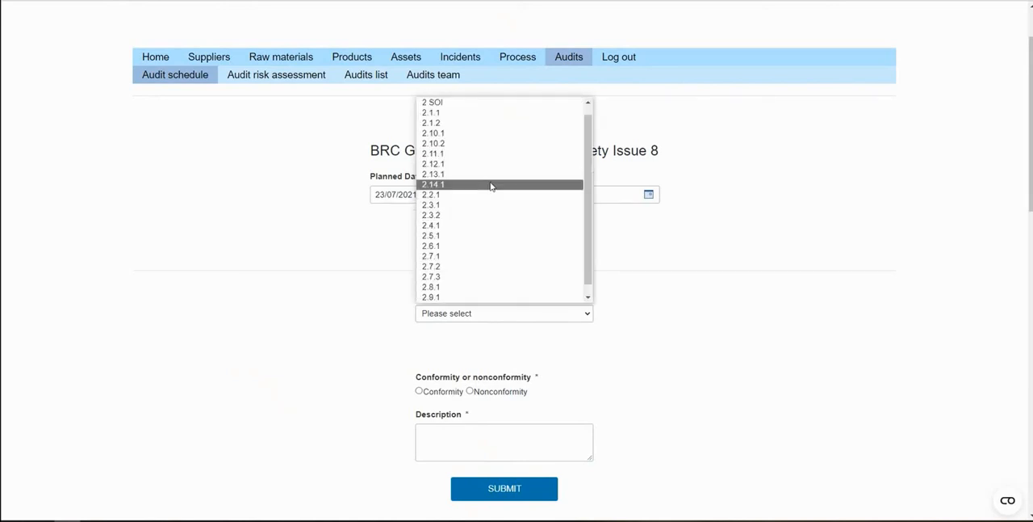
left_click(491, 185)
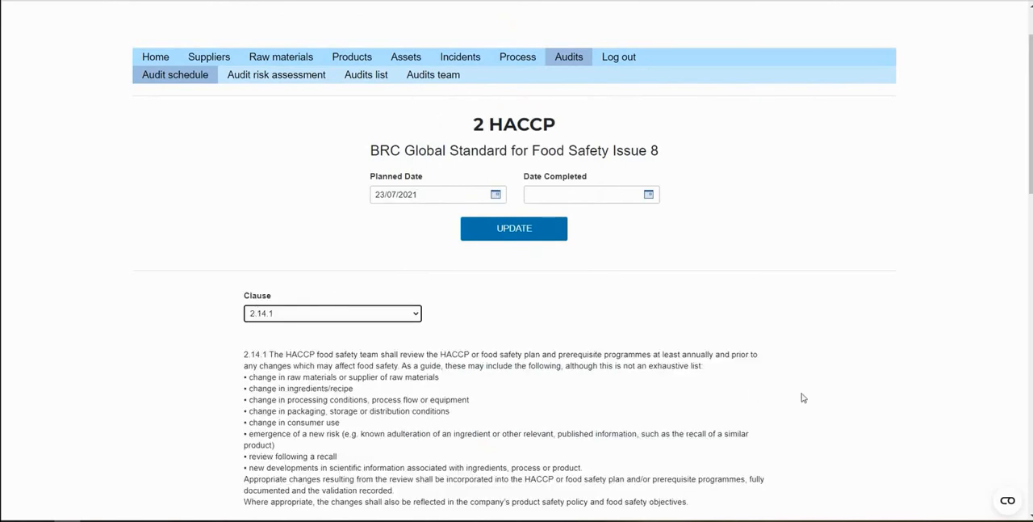
scroll(803, 397, "down", 2)
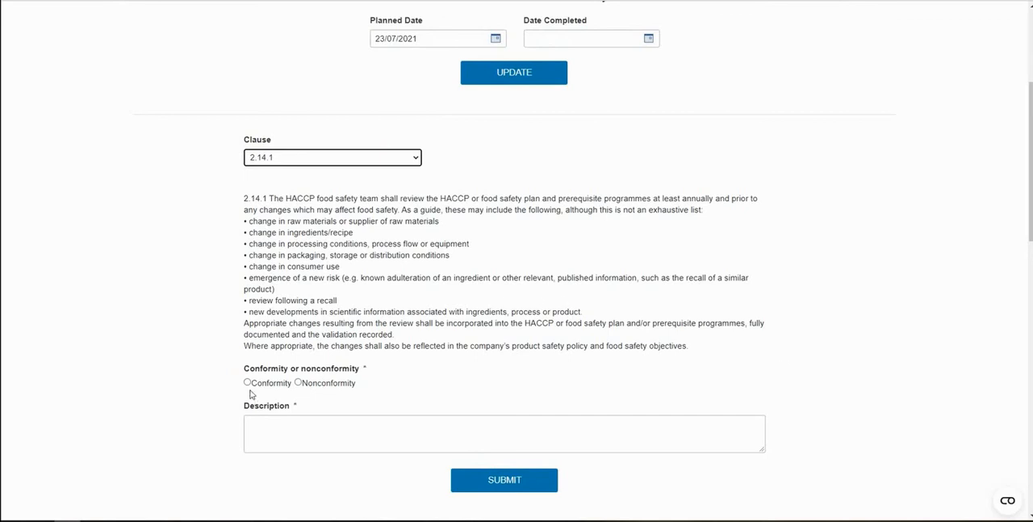
scroll(247, 396, "down", 1)
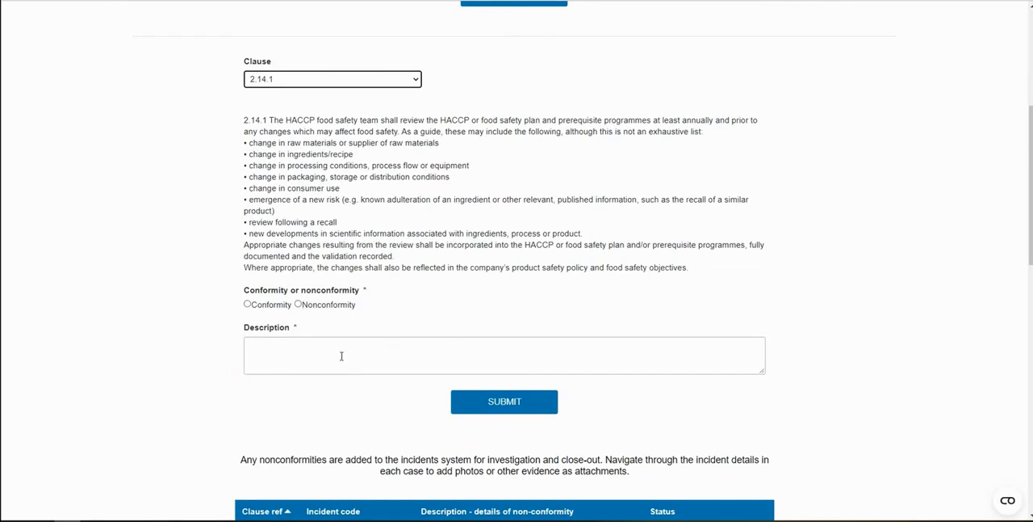
scroll(323, 335, "down", 4)
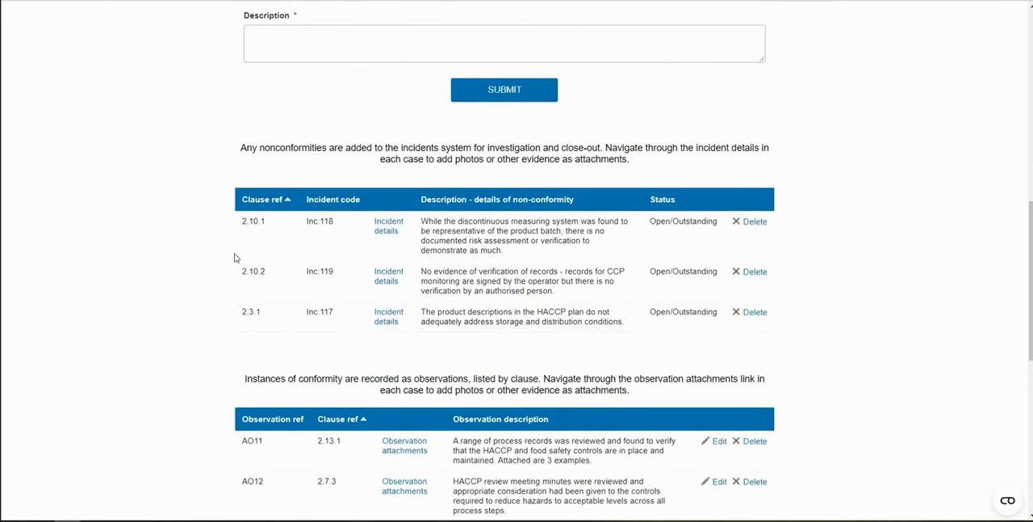
Examine the evidence and attachments section in the incident details for the clause 2.10.2 nonconformity, and return to the audit
left_click(384, 283)
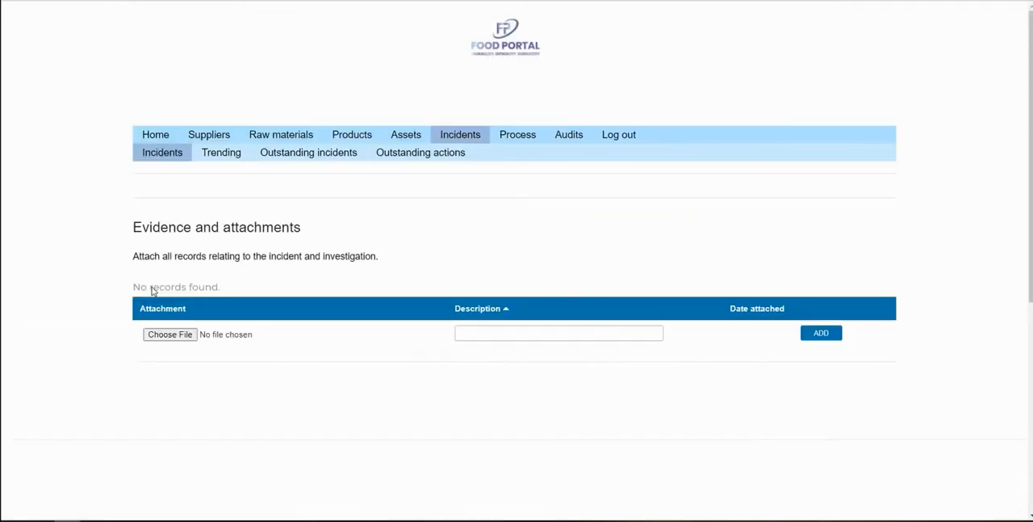
scroll(124, 301, "down", 8)
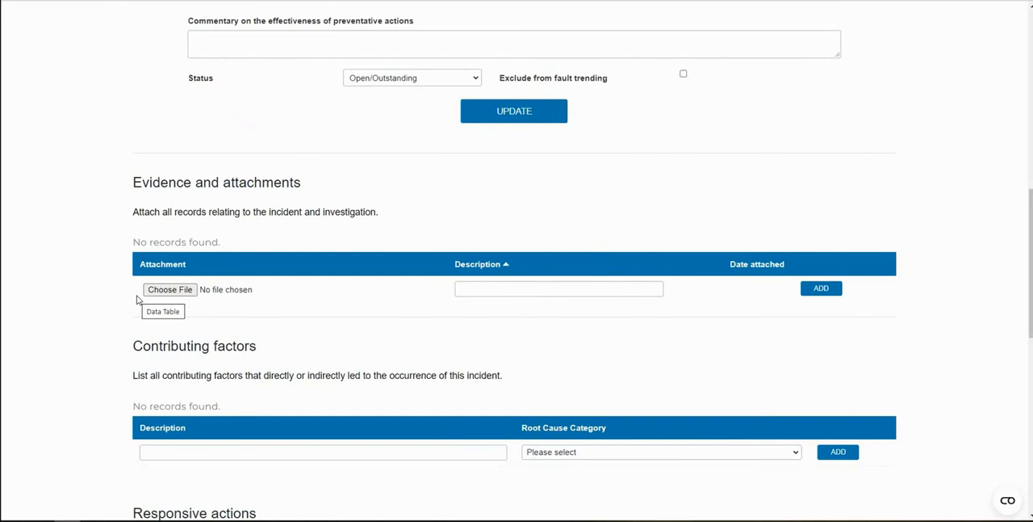
scroll(141, 300, "up", 8)
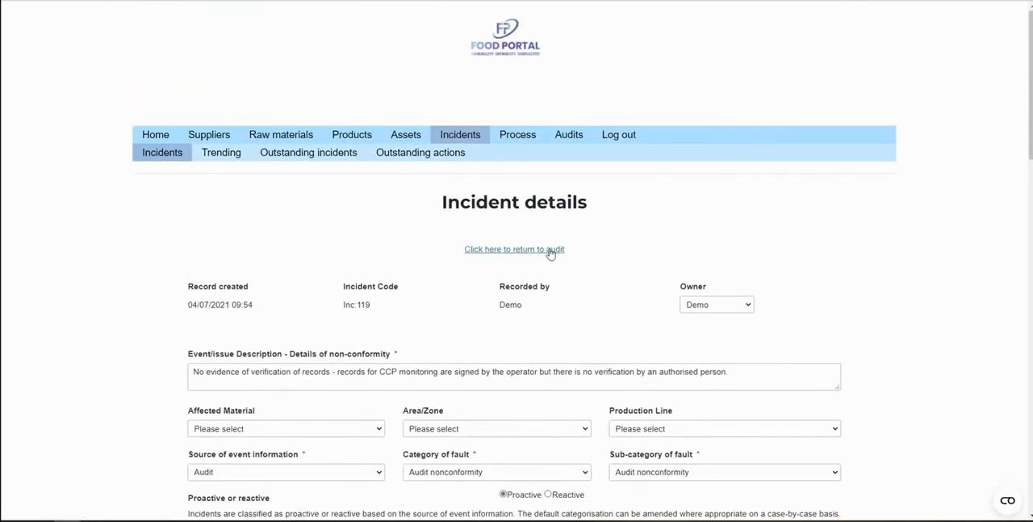
left_click(551, 252)
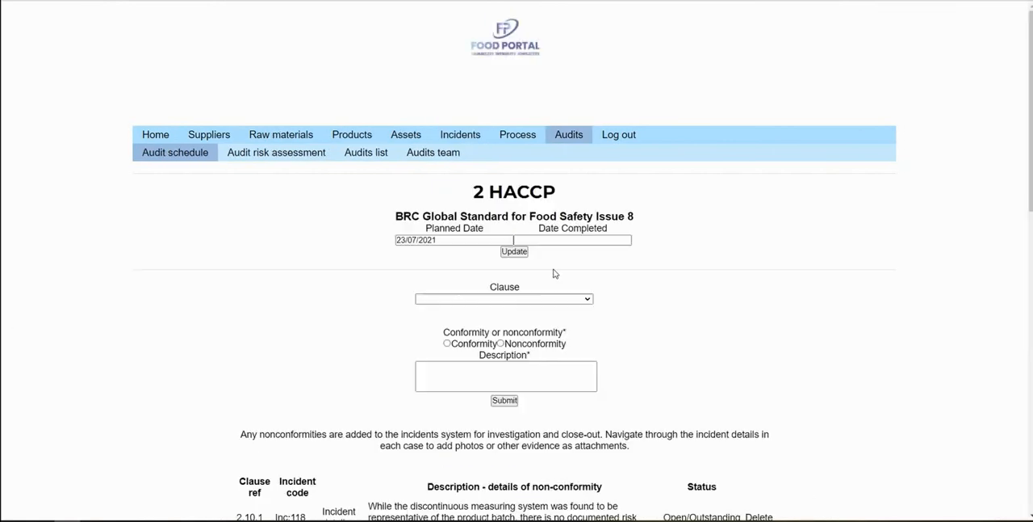
Open the observation attachments for clause 2.7.3 and examine the form for adding attachments
scroll(836, 302, "down", 5)
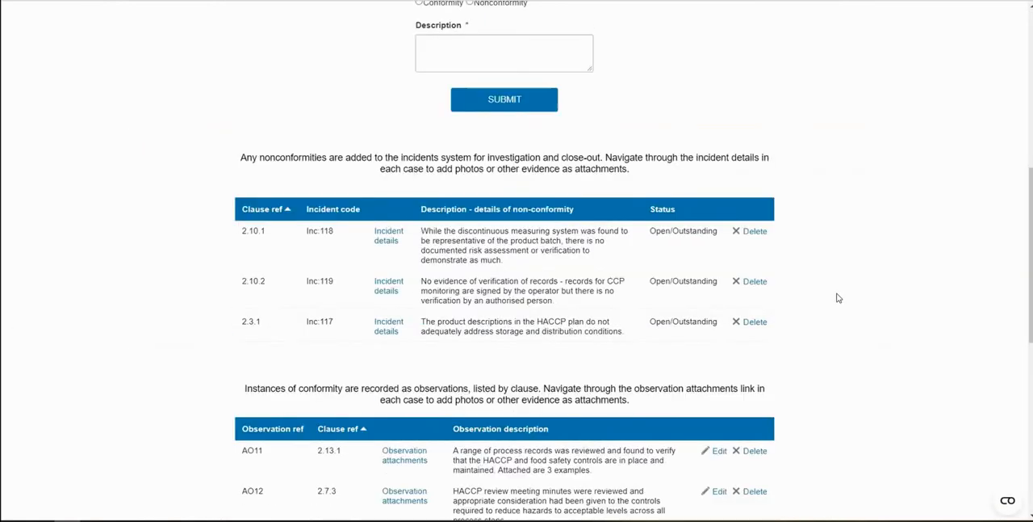
scroll(836, 298, "down", 3)
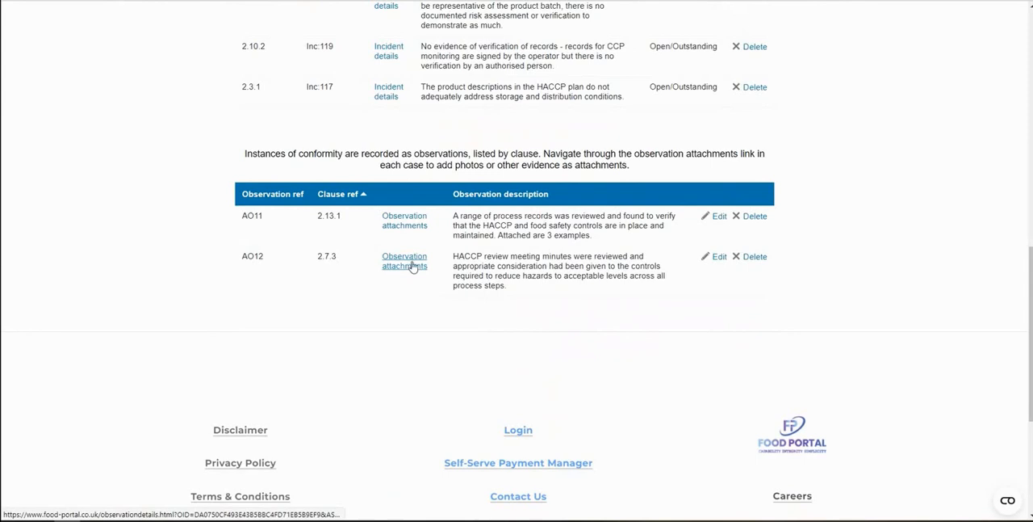
left_click(416, 269)
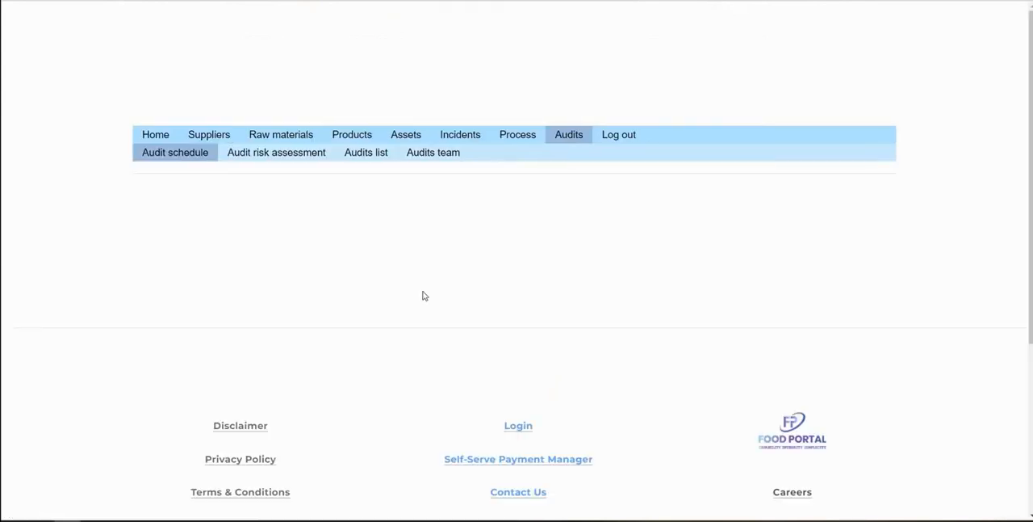
scroll(713, 349, "down", 1)
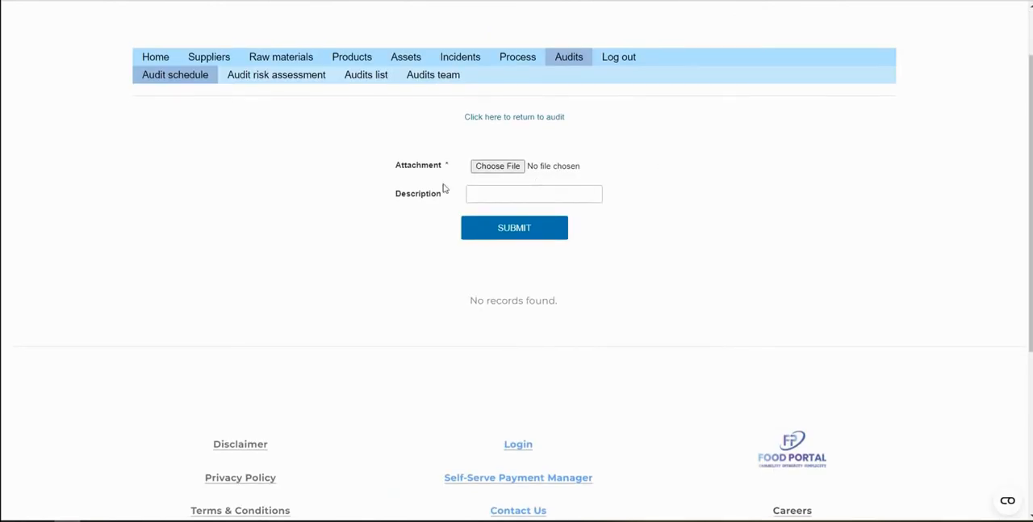
Review the audit schedule's planned audits and return to the home dashboard
left_click(174, 79)
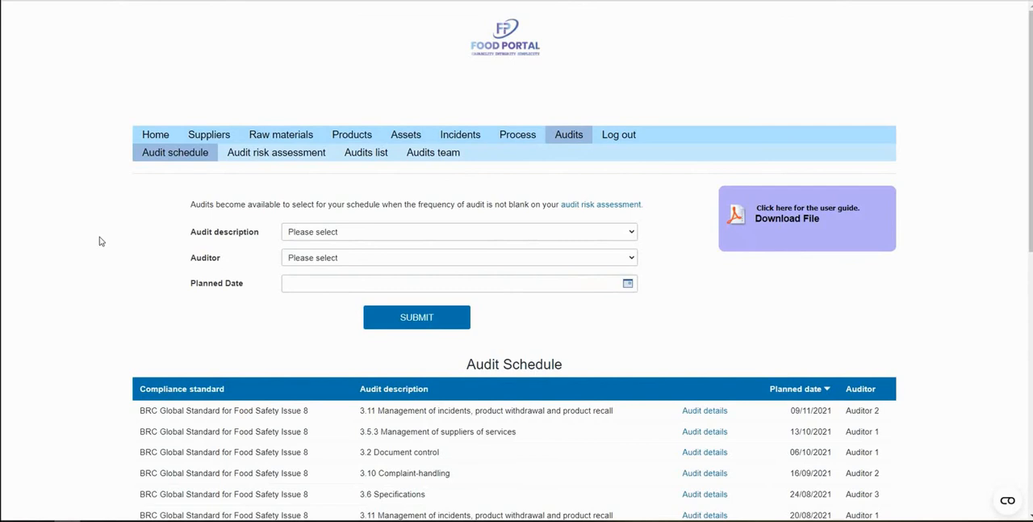
scroll(100, 241, "down", 1)
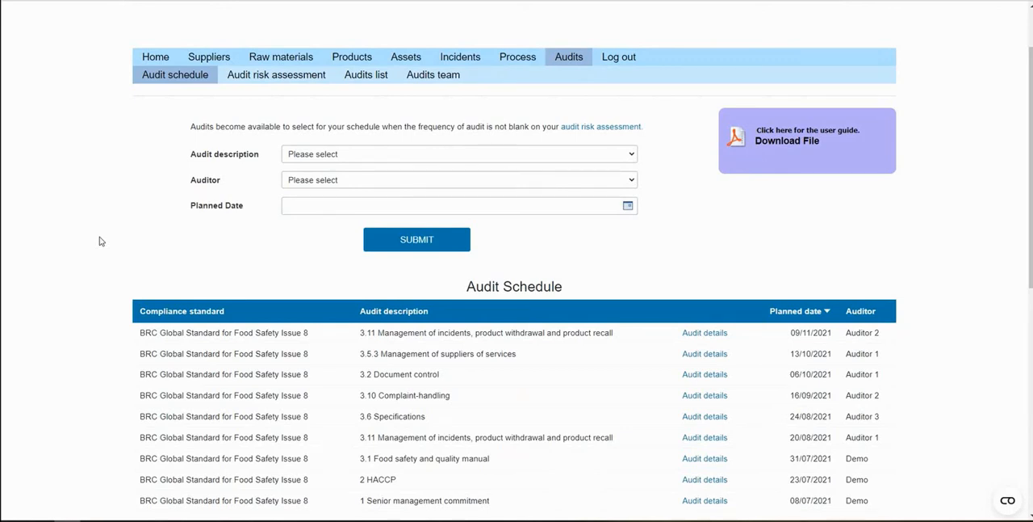
scroll(100, 241, "up", 1)
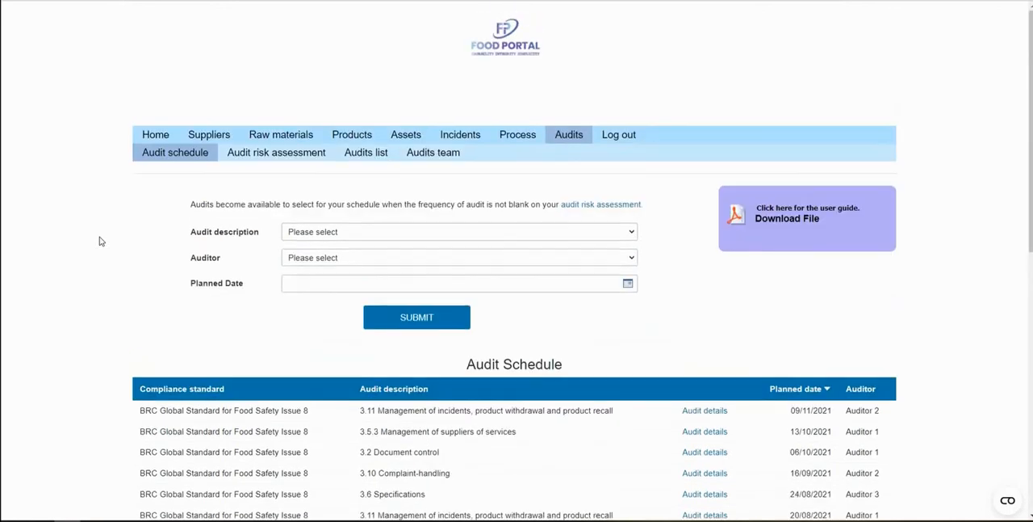
left_click(156, 137)
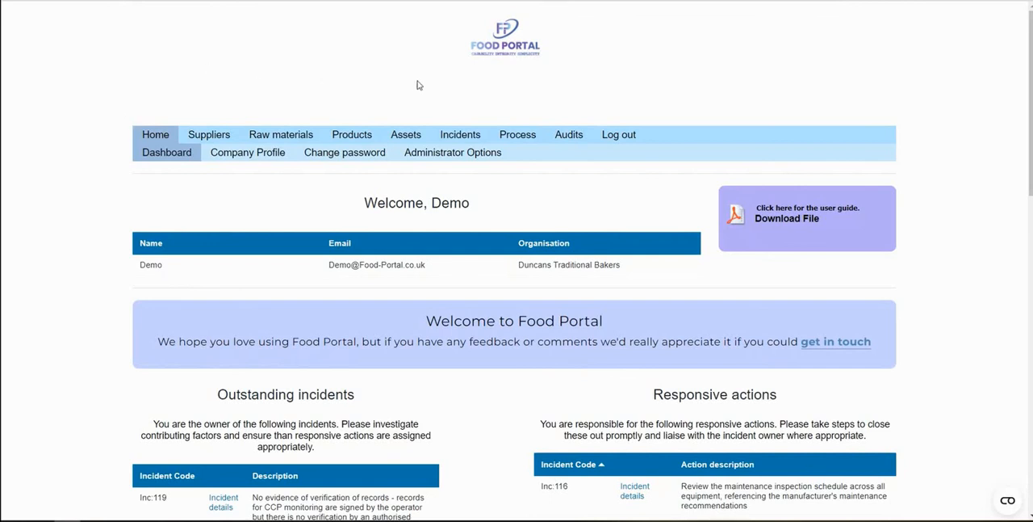
Open the Food Portal website's Pricing and Registration page and examine the free trial information and the monthly, quarterly and annual payment options
left_click(529, 66)
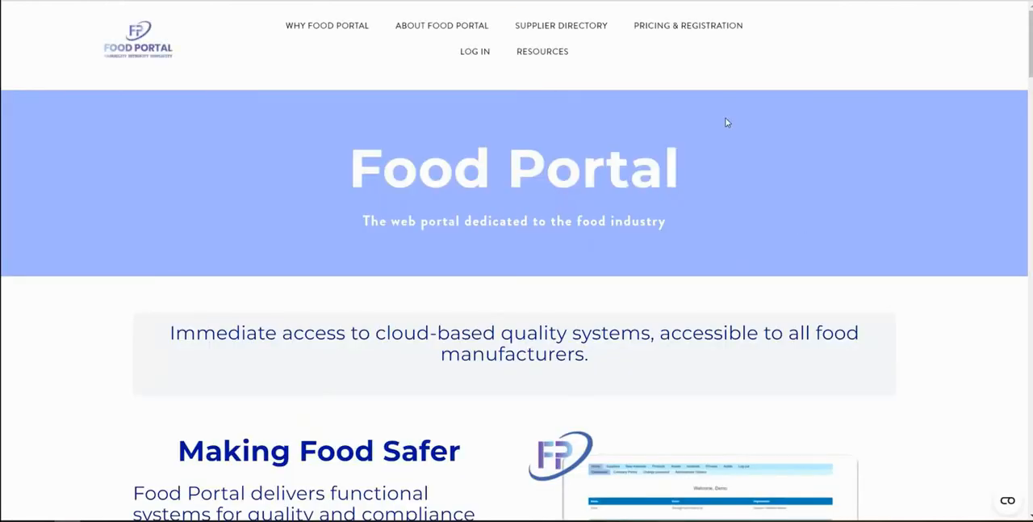
left_click(684, 33)
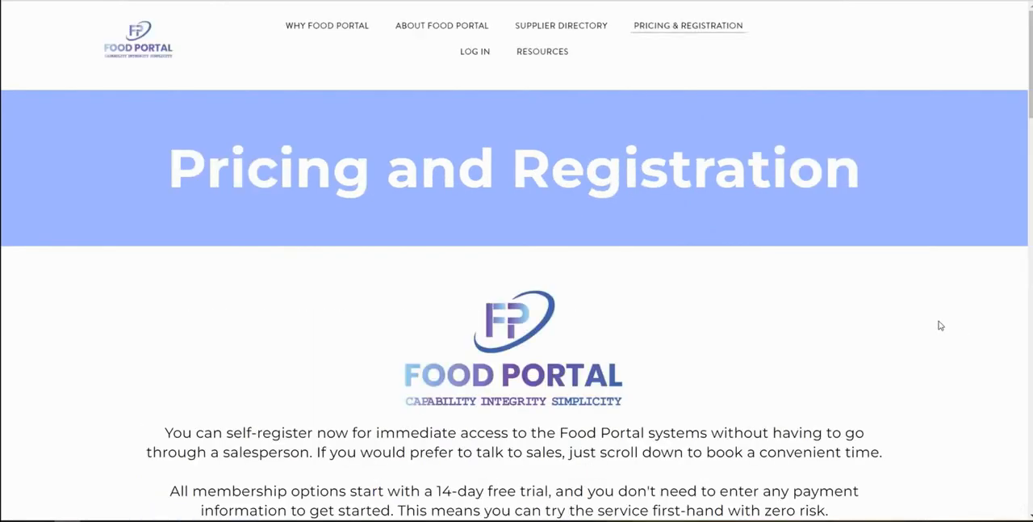
scroll(939, 326, "down", 5)
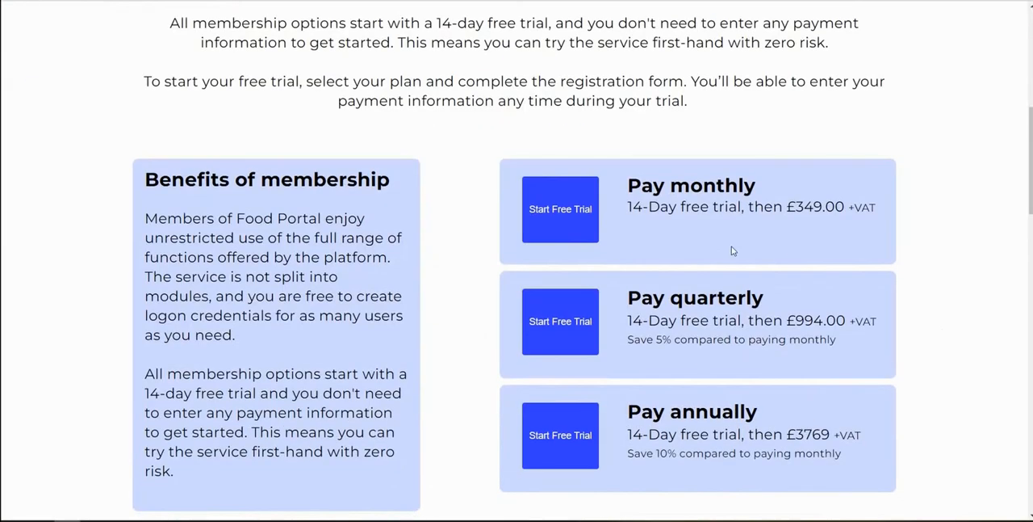
left_click_drag(628, 209, 730, 209)
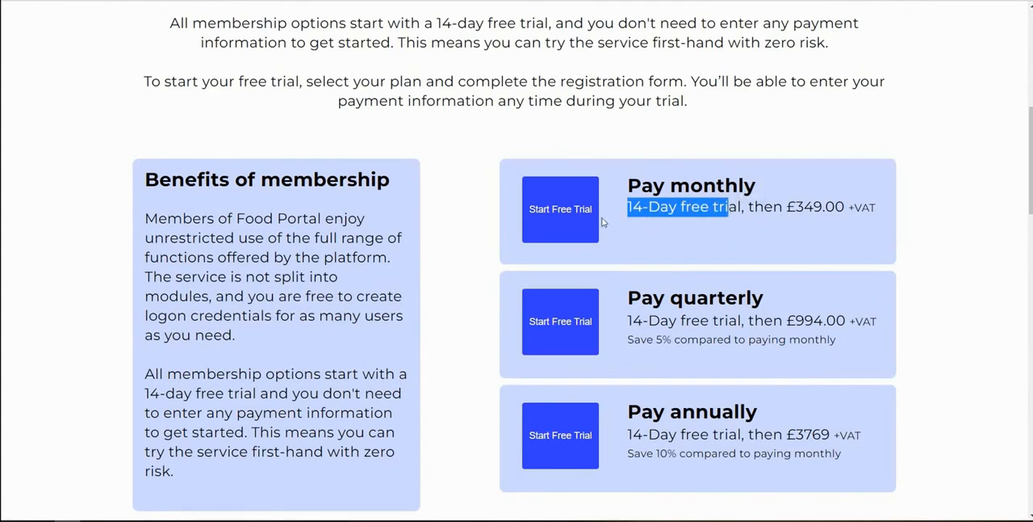
left_click(676, 237)
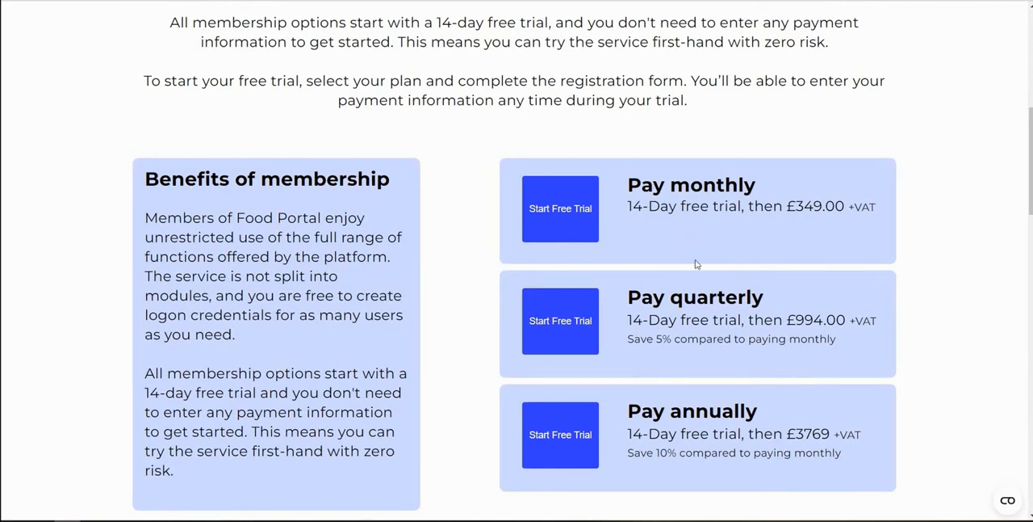
scroll(696, 263, "up", 5)
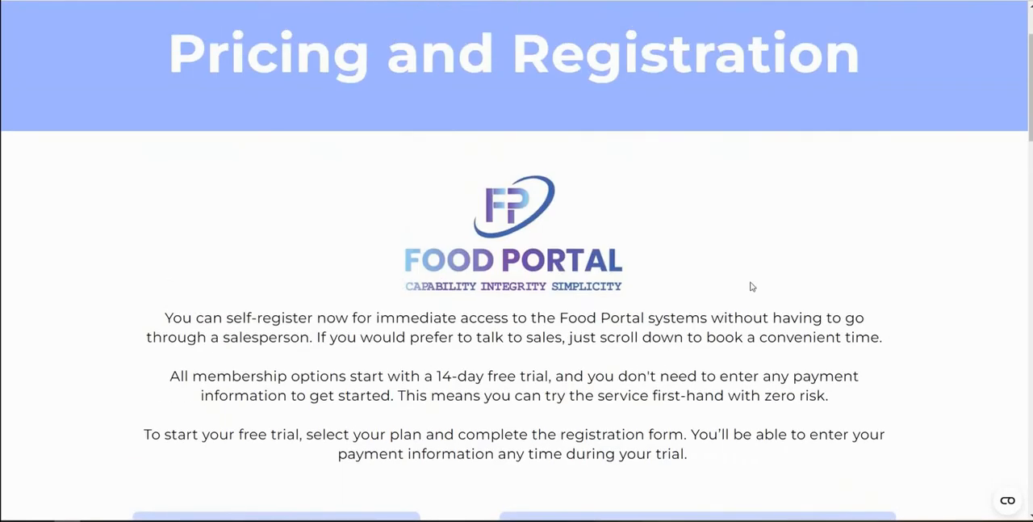
scroll(750, 286, "up", 2)
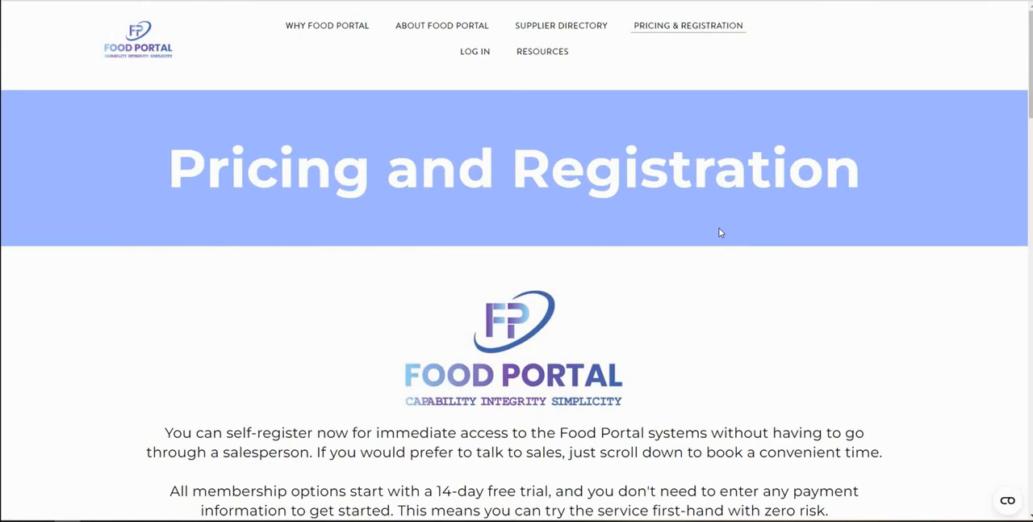
scroll(822, 283, "down", 1)
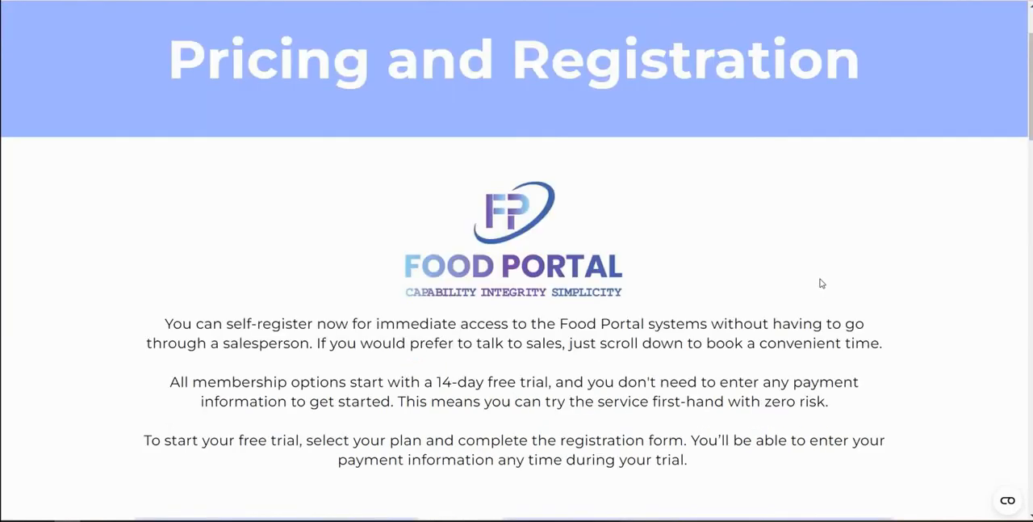
Open the anonymised food safety and quality culture survey and examine its questions, remarks field and submission section
scroll(821, 284, "down", 2)
scroll(821, 283, "up", 1)
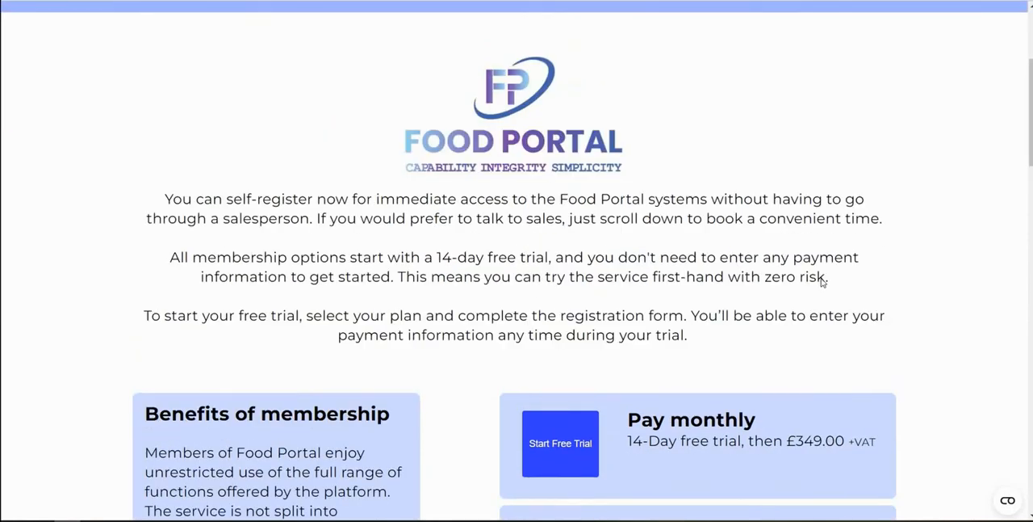
scroll(821, 277, "up", 3)
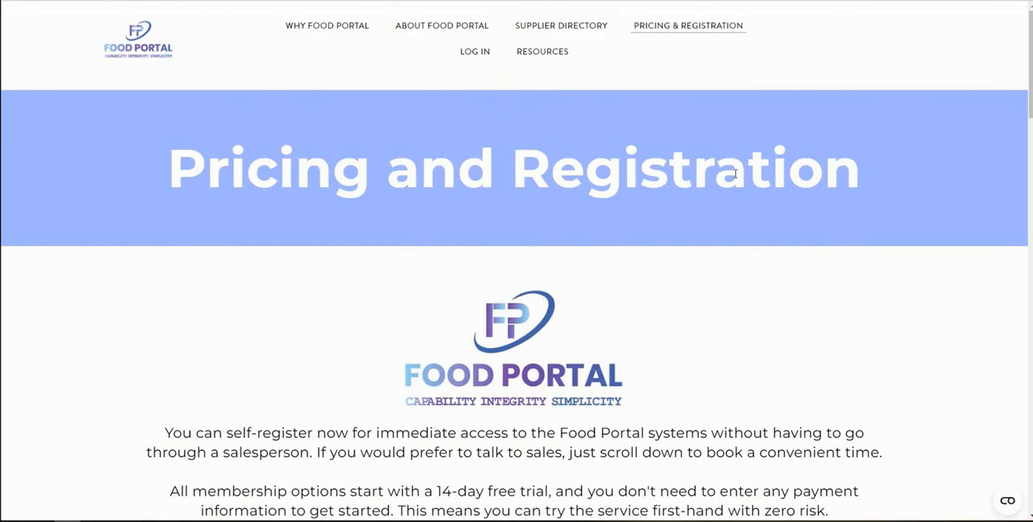
mouse_move(551, 51)
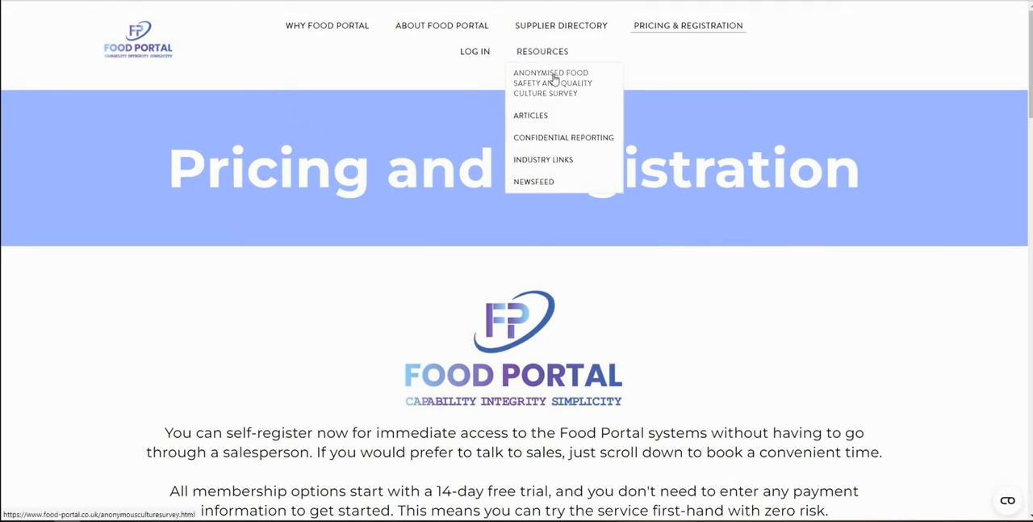
left_click(556, 83)
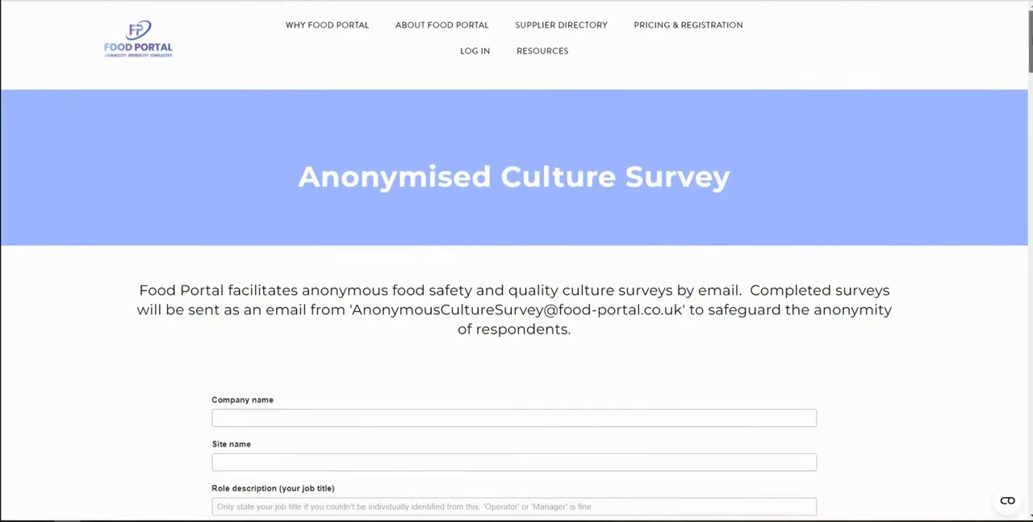
scroll(516, 323, "down", 15)
left_click_drag(1031, 213, 1030, 428)
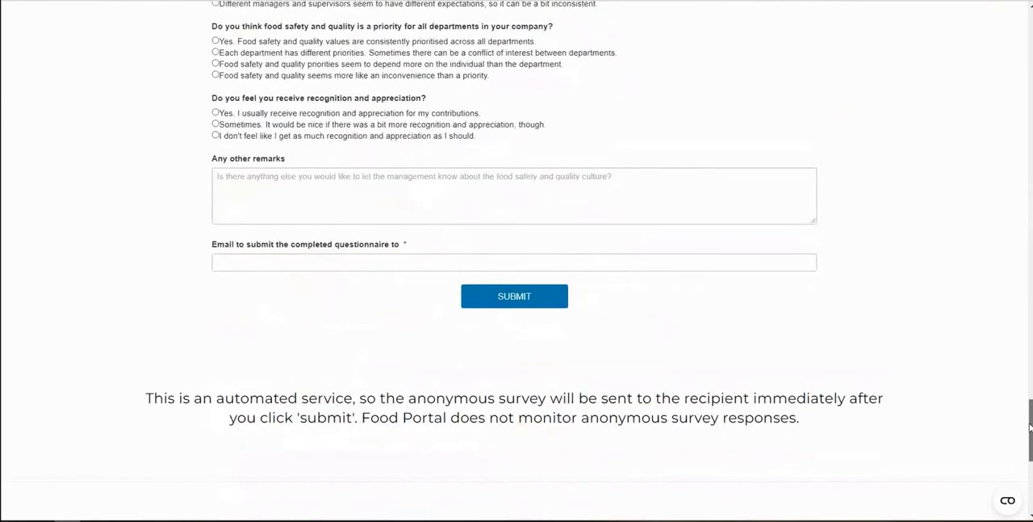
scroll(252, 379, "up", 1)
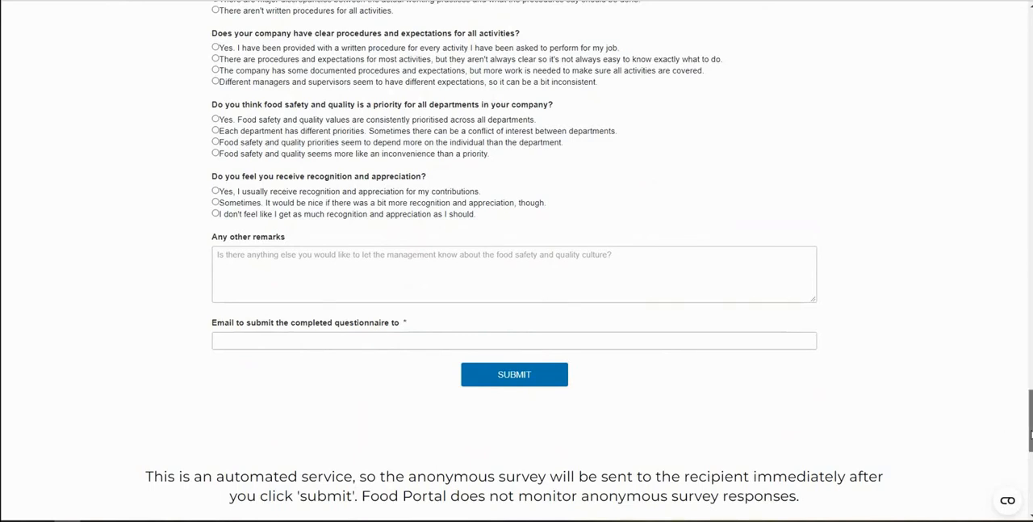
left_click_drag(1032, 435, 1032, 49)
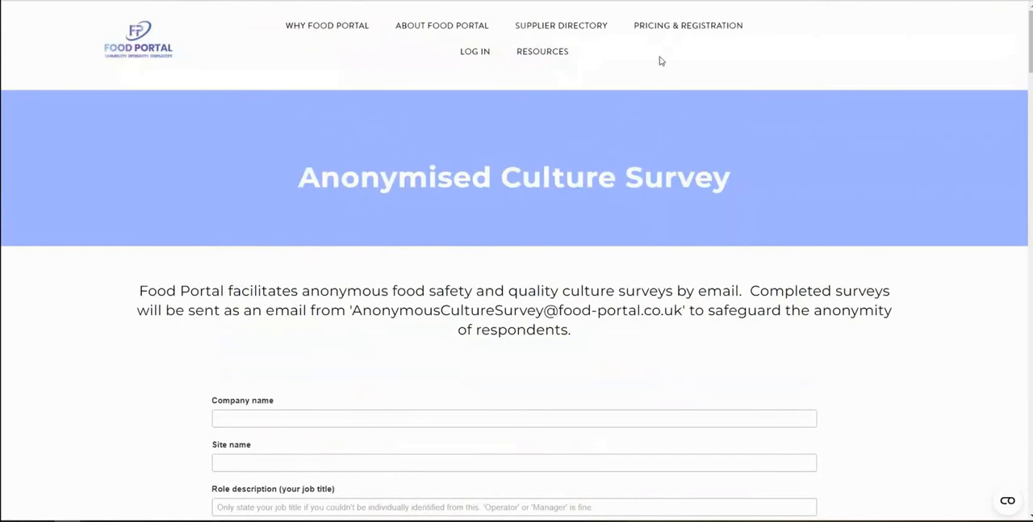
View the Food Portal Articles list, and examine the Confidential Reporting page's message form and downloadable poster section
mouse_move(534, 56)
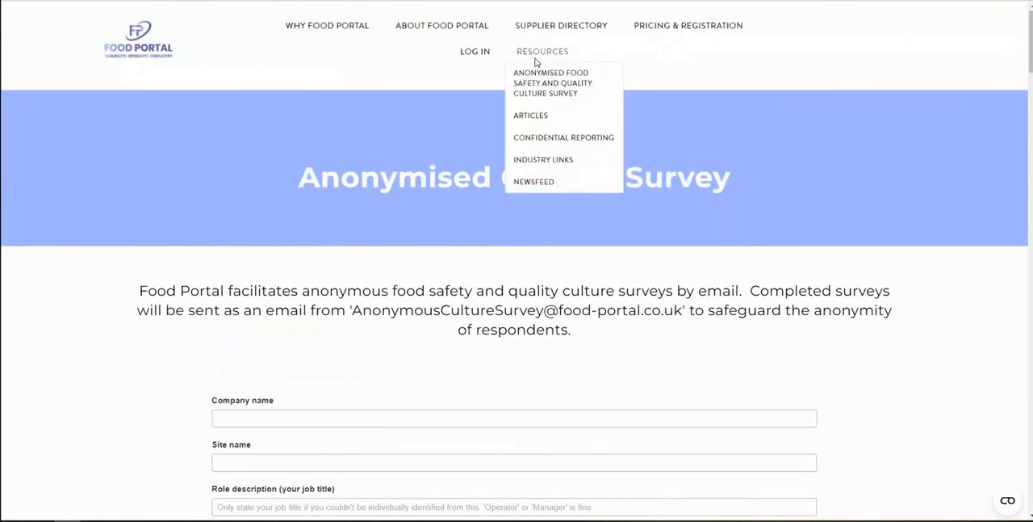
left_click(533, 121)
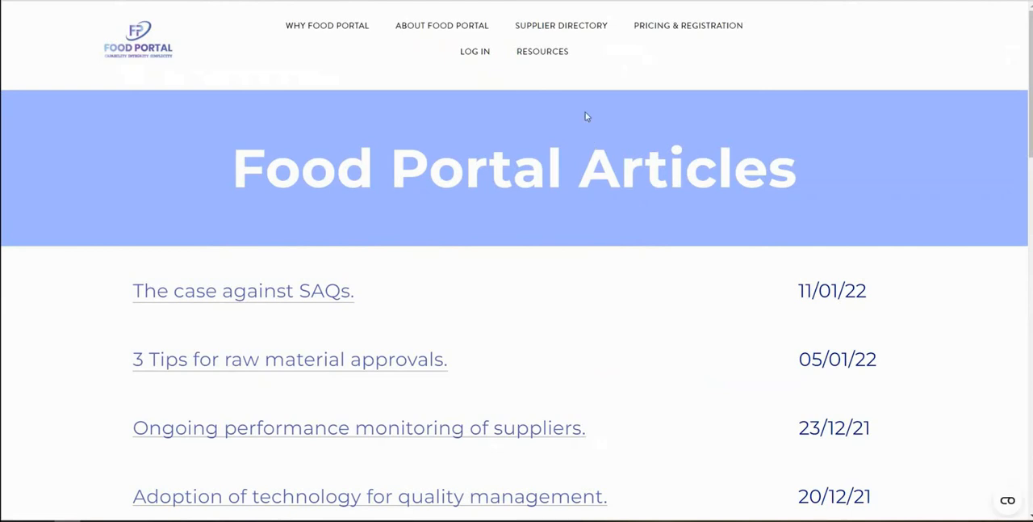
mouse_move(551, 51)
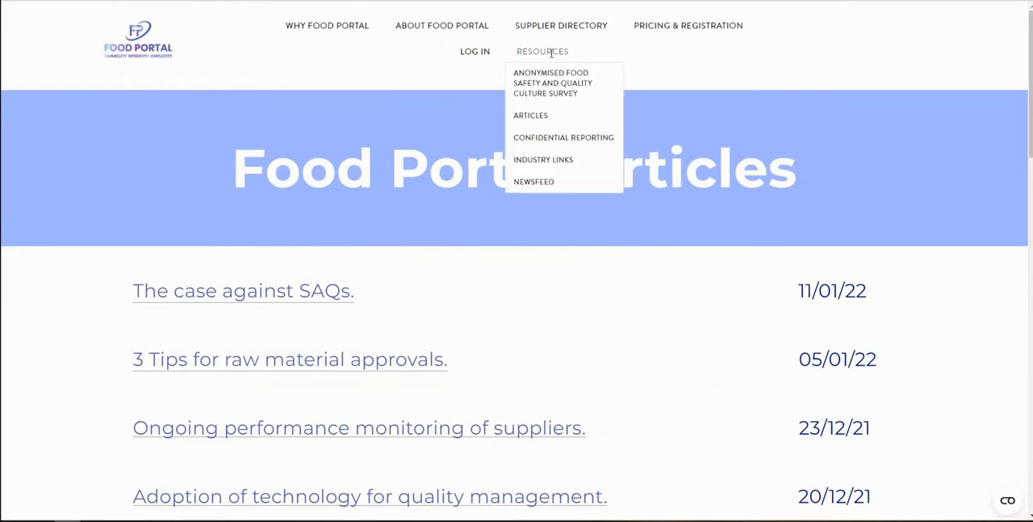
left_click(549, 141)
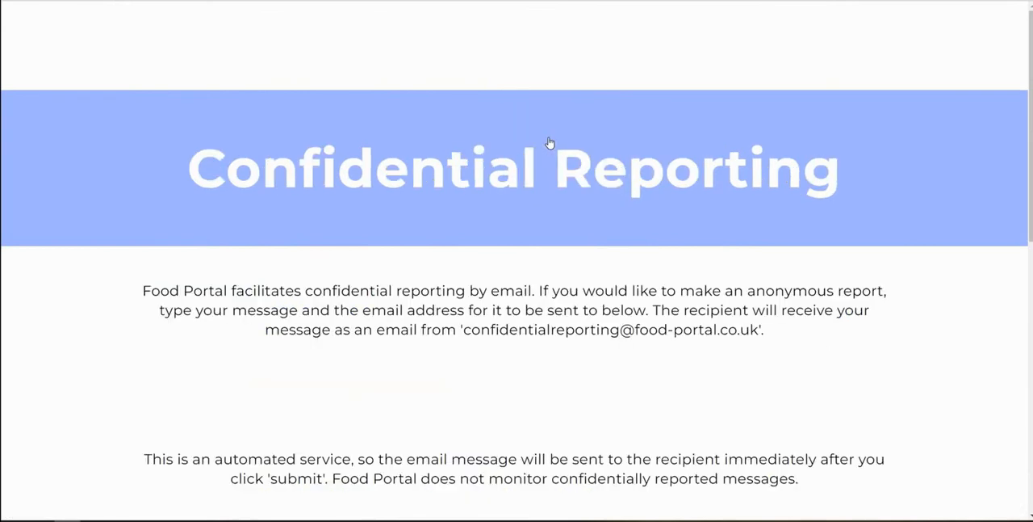
scroll(890, 346, "down", 2)
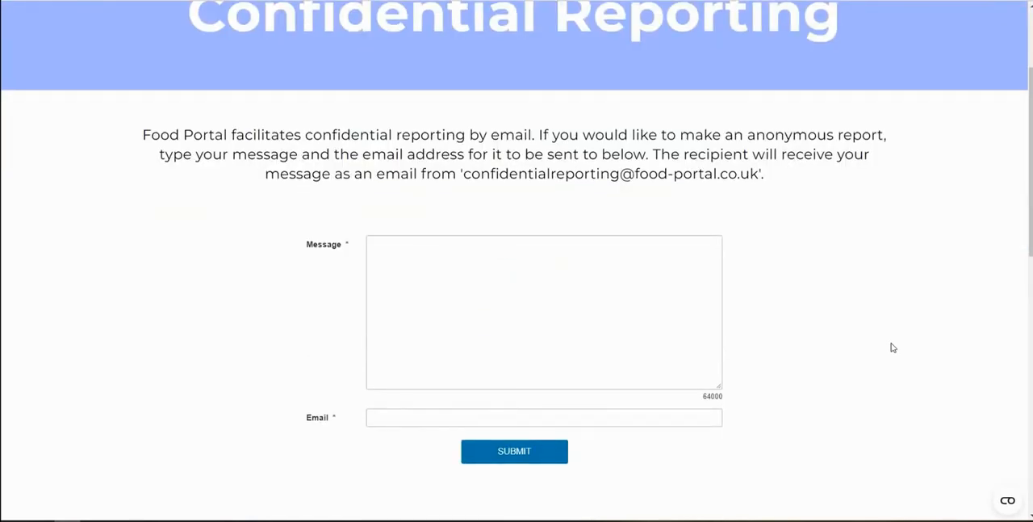
scroll(890, 345, "down", 6)
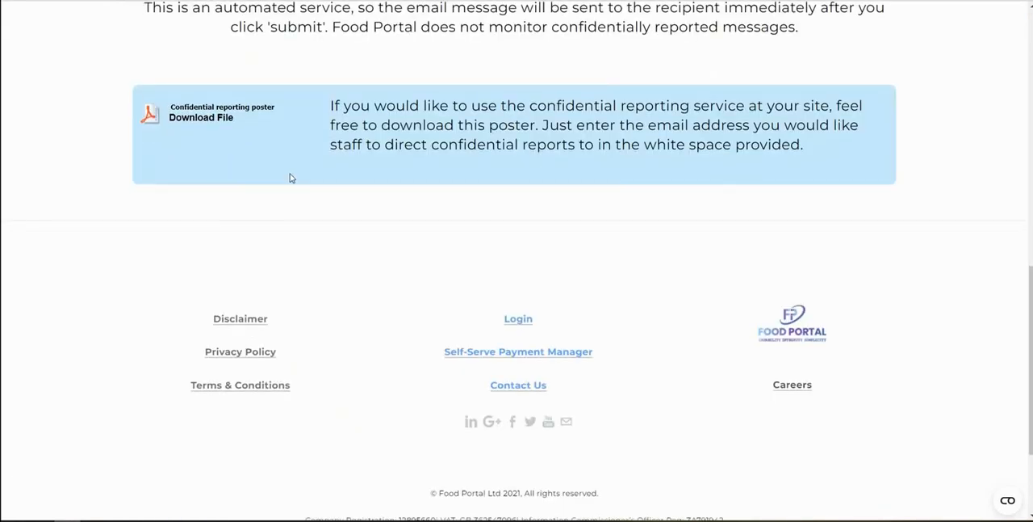
scroll(293, 177, "up", 3)
scroll(292, 178, "up", 5)
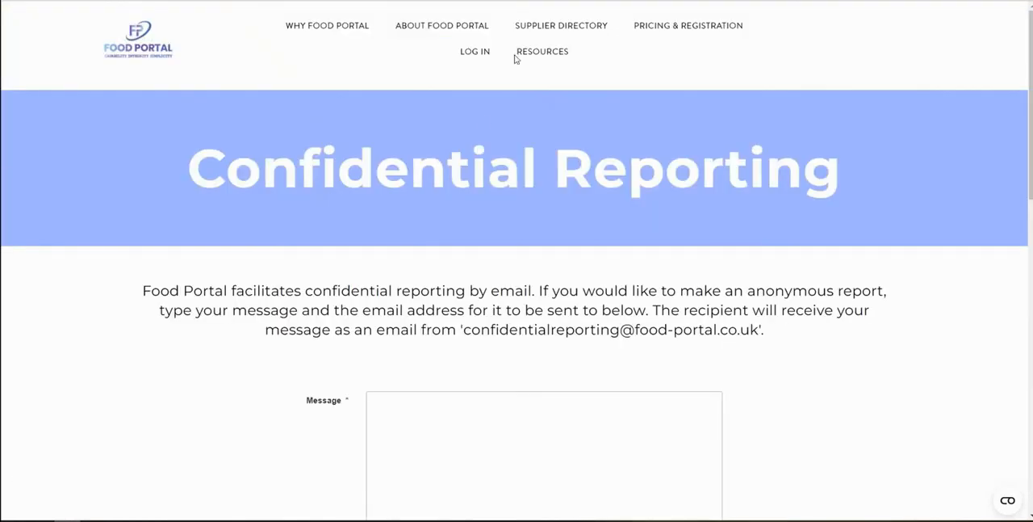
Open the Industry Links page and examine its resource categories from Supplier Approval through Personnel
mouse_move(549, 54)
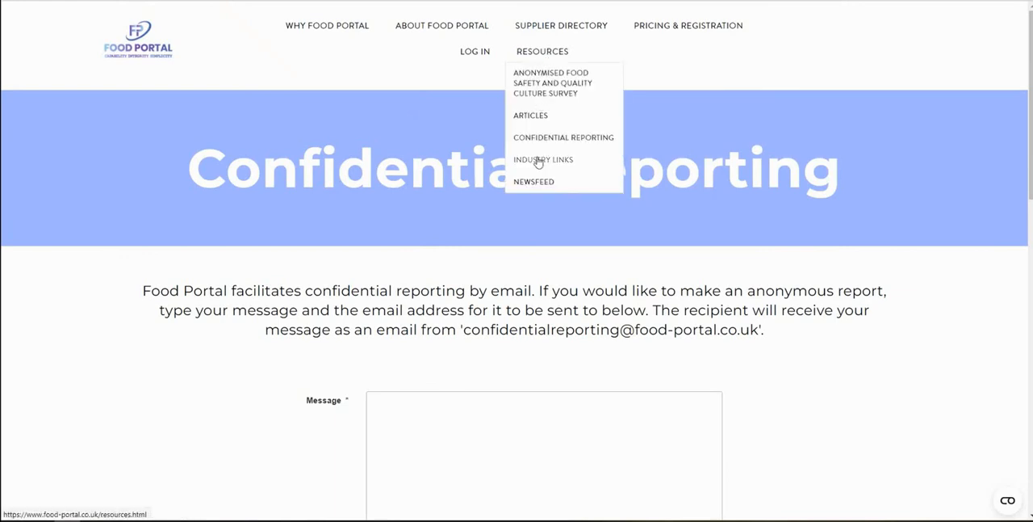
left_click(539, 161)
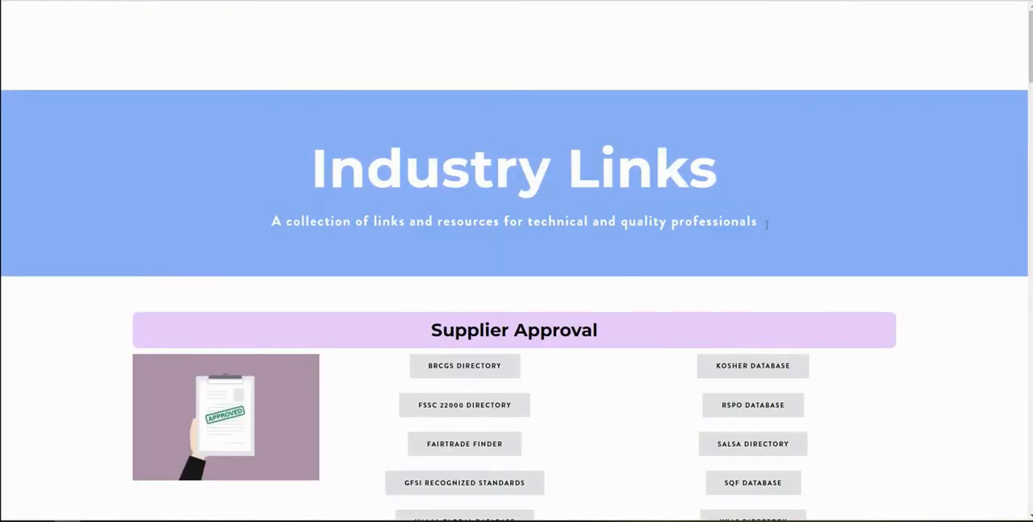
scroll(795, 250, "down", 9)
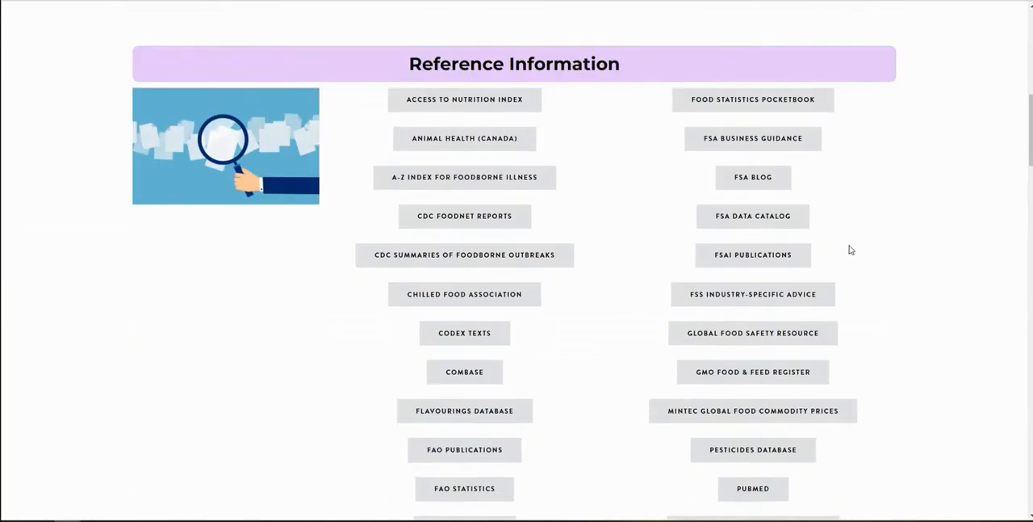
scroll(850, 249, "down", 10)
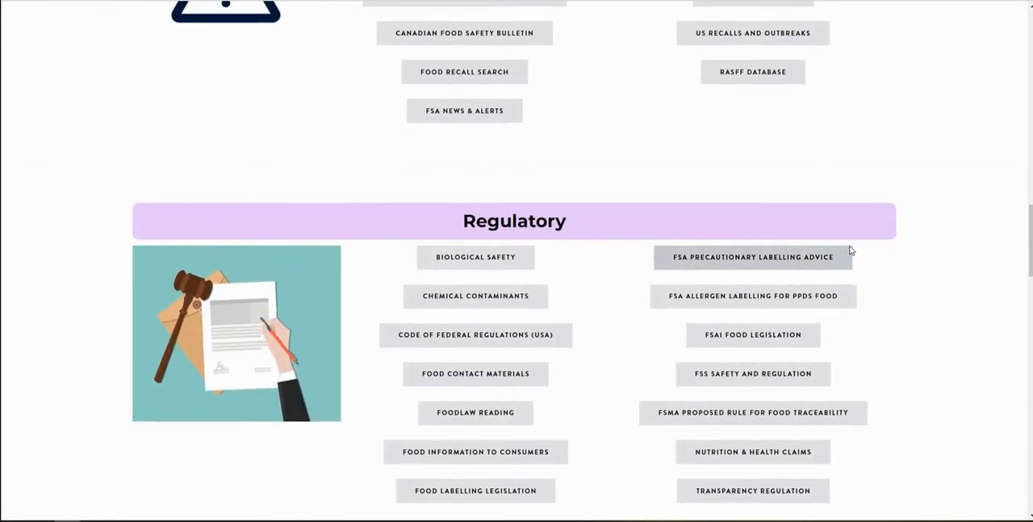
scroll(851, 250, "down", 8)
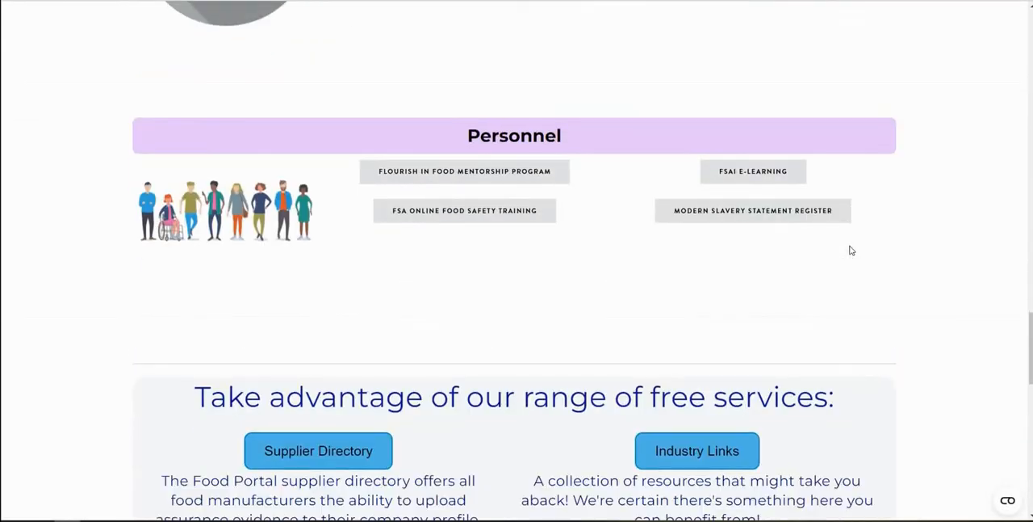
scroll(850, 249, "up", 4)
scroll(851, 250, "up", 10)
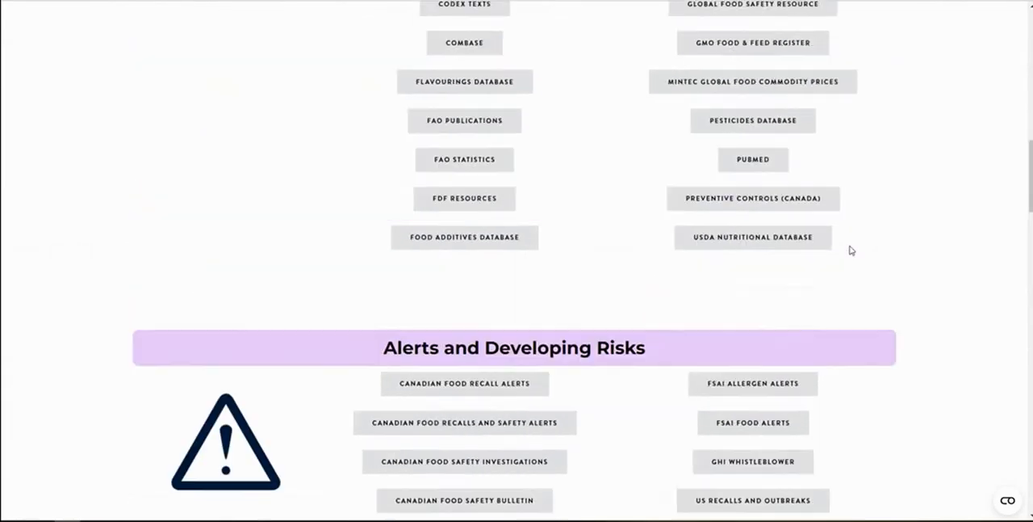
scroll(850, 249, "up", 8)
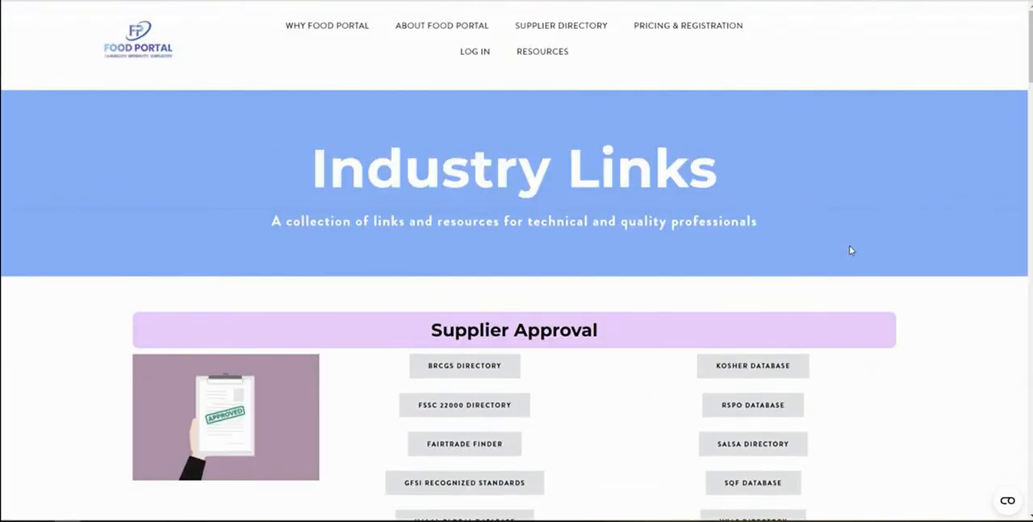
Open the Food Portal Newsfeed page and examine the monthly update information and the newsletter sign-up form
mouse_move(539, 62)
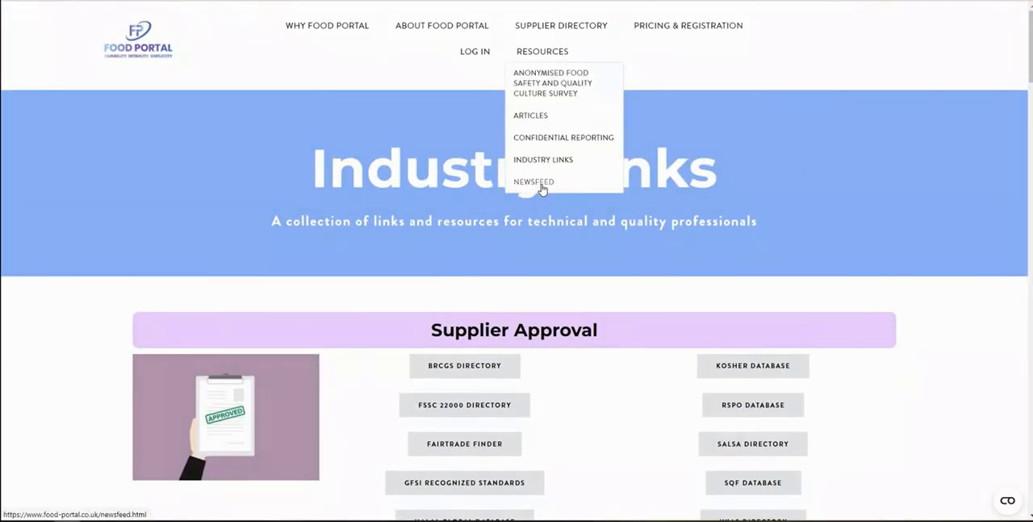
left_click(539, 182)
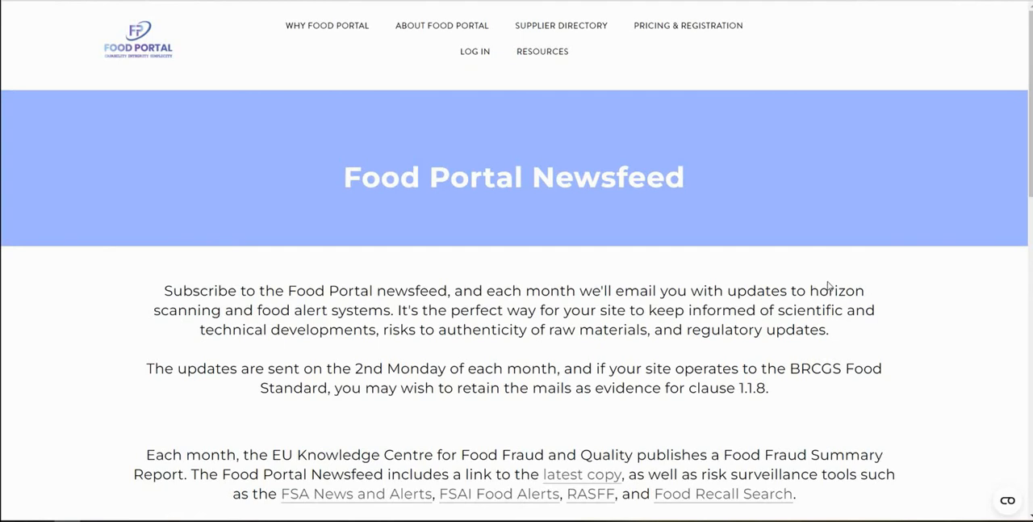
scroll(828, 285, "down", 1)
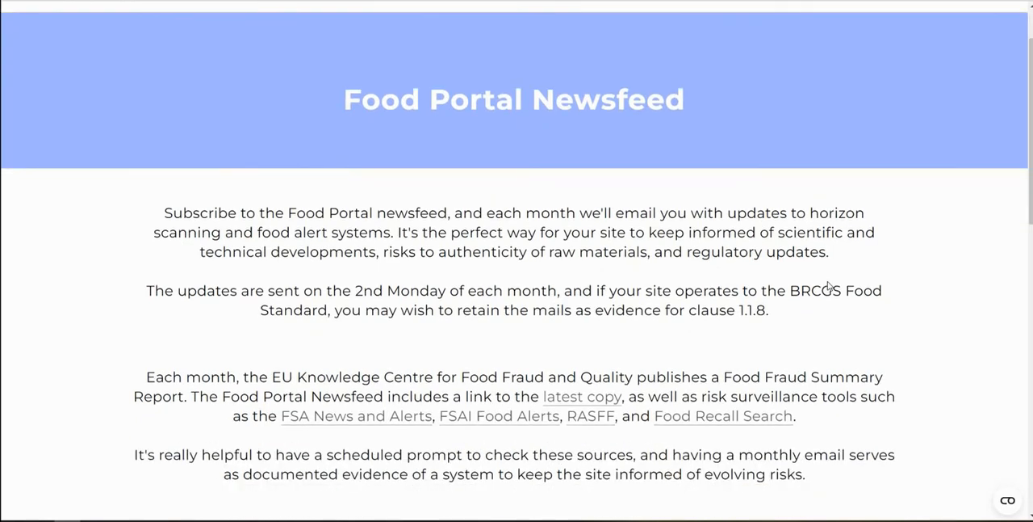
scroll(828, 286, "down", 2)
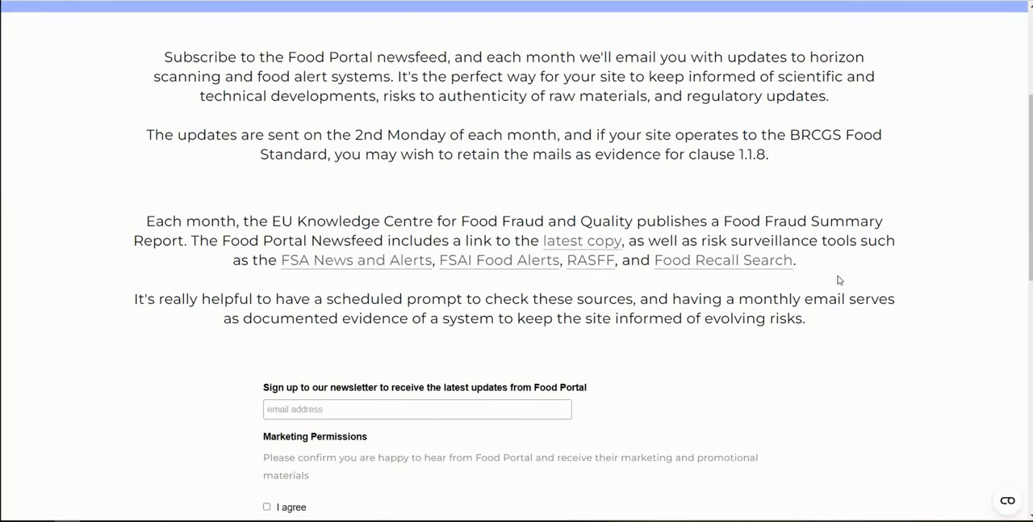
scroll(839, 281, "up", 3)
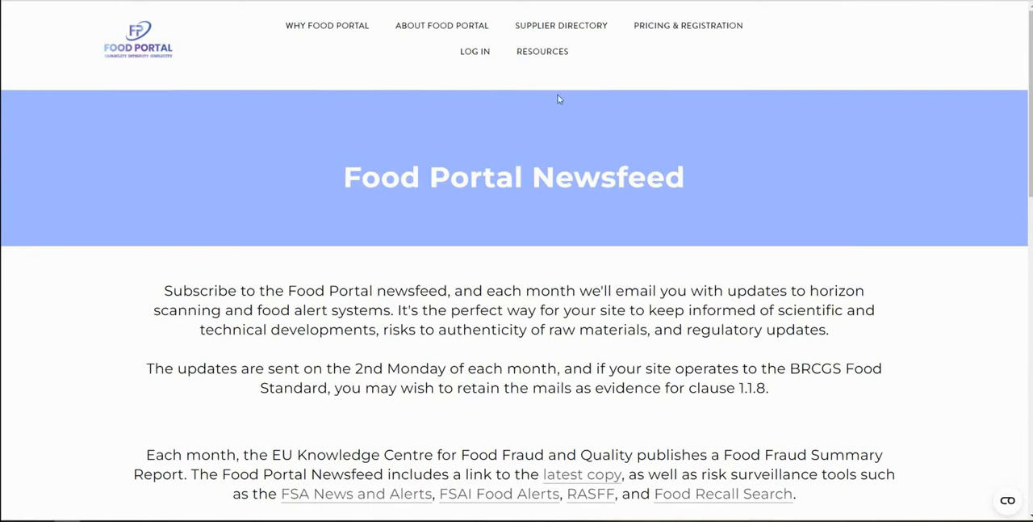
Return to the Pricing and Registration page and review the membership benefits and free trial payment plans
mouse_move(549, 52)
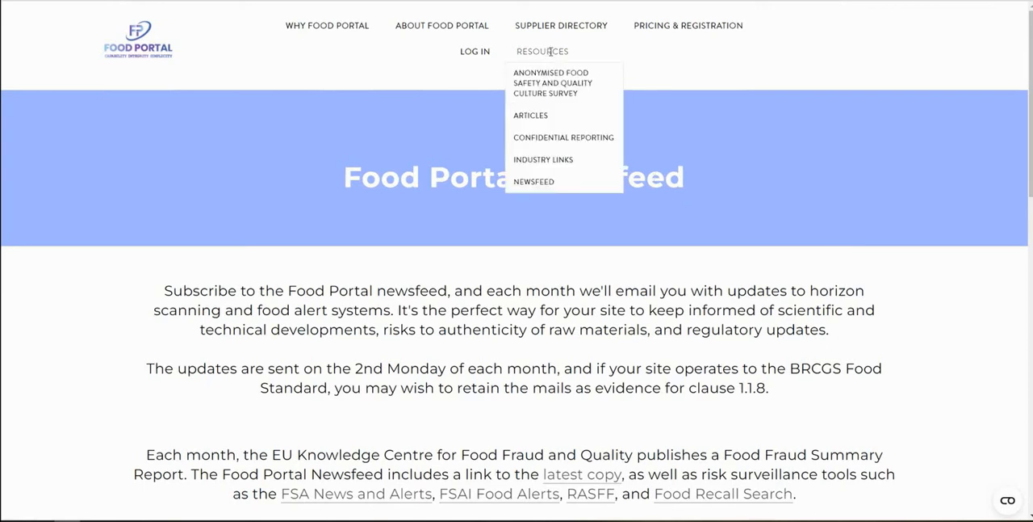
left_click(680, 33)
scroll(888, 282, "down", 5)
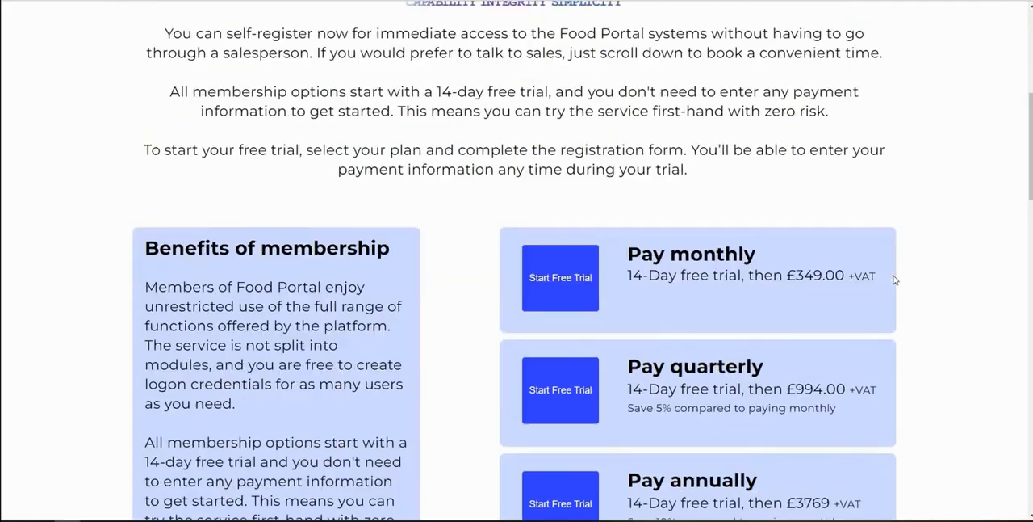